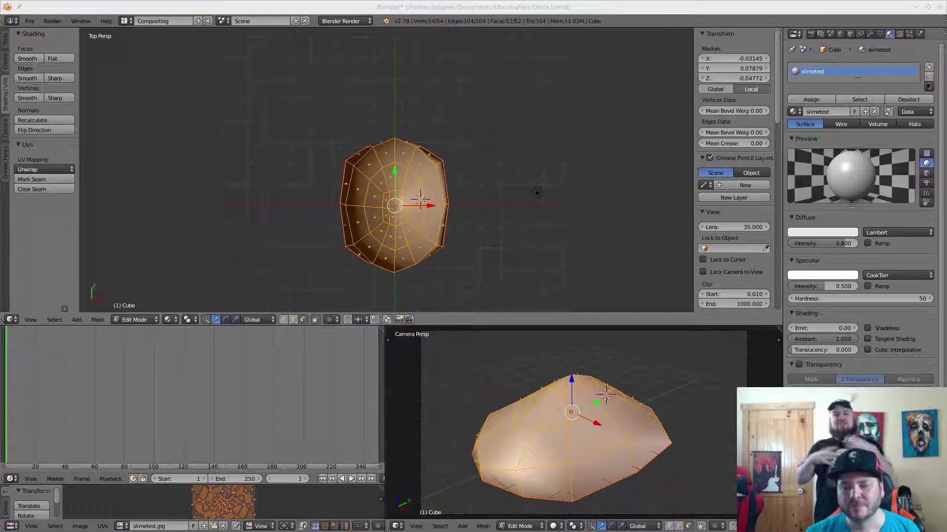
Inspect the slime mesh from several angles, finishing in the right side view
{"action": "middle_click_drag", "start_coordinate": [385, 217], "coordinate": [488, 117]}
{"action": "middle_click_drag", "start_coordinate": [488, 197], "coordinate": [326, 207]}
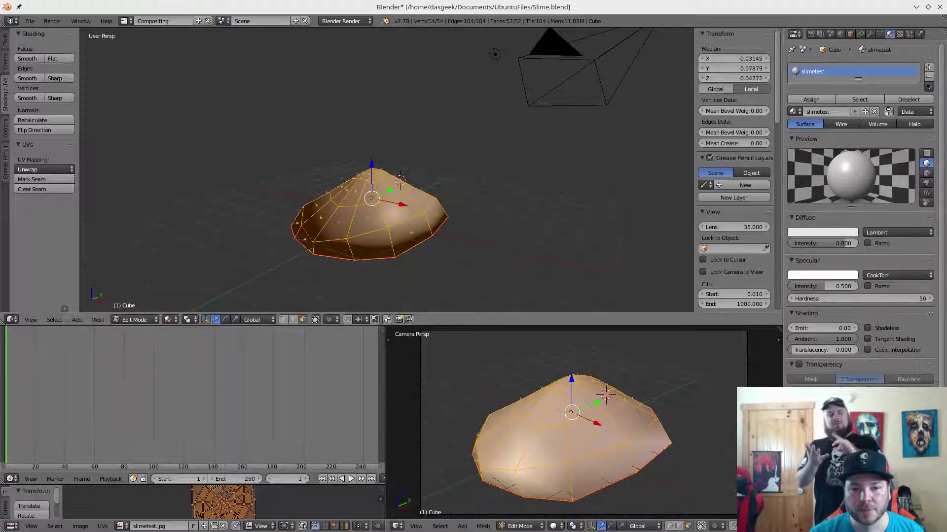
{"action": "middle_click_drag", "start_coordinate": [345, 198], "coordinate": [488, 175]}
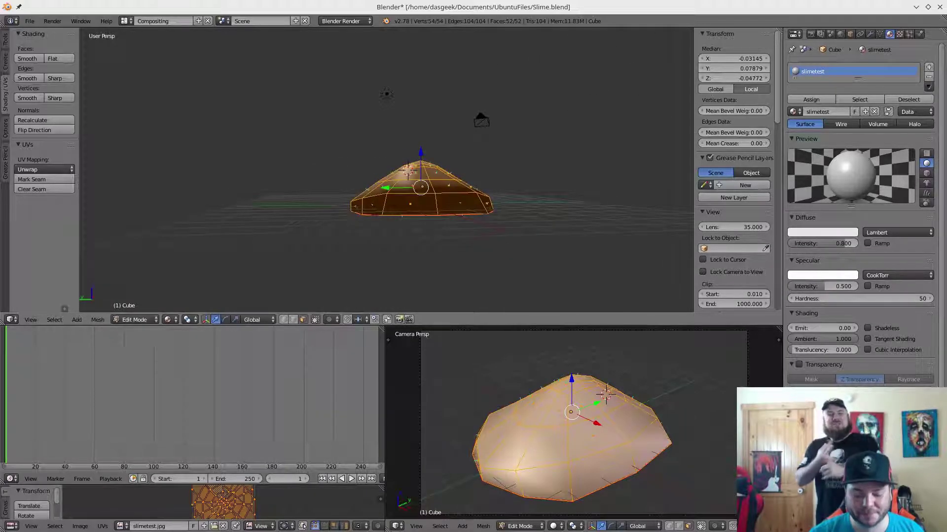
{"action": "middle_click_drag", "start_coordinate": [473, 176], "coordinate": [367, 198]}
{"action": "key", "text": "KP_3"}
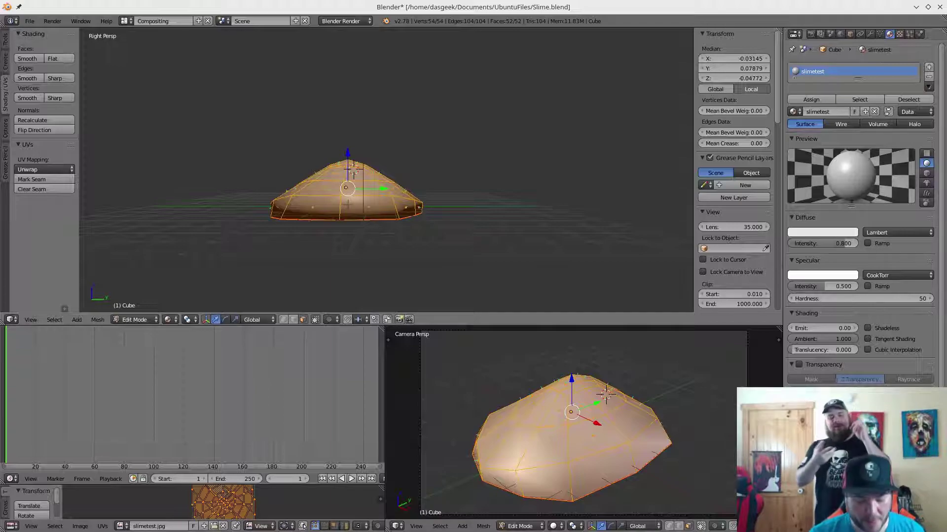
{"action": "middle_click_drag", "start_coordinate": [368, 198], "coordinate": [350, 225]}
{"action": "key", "text": "KP_3"}
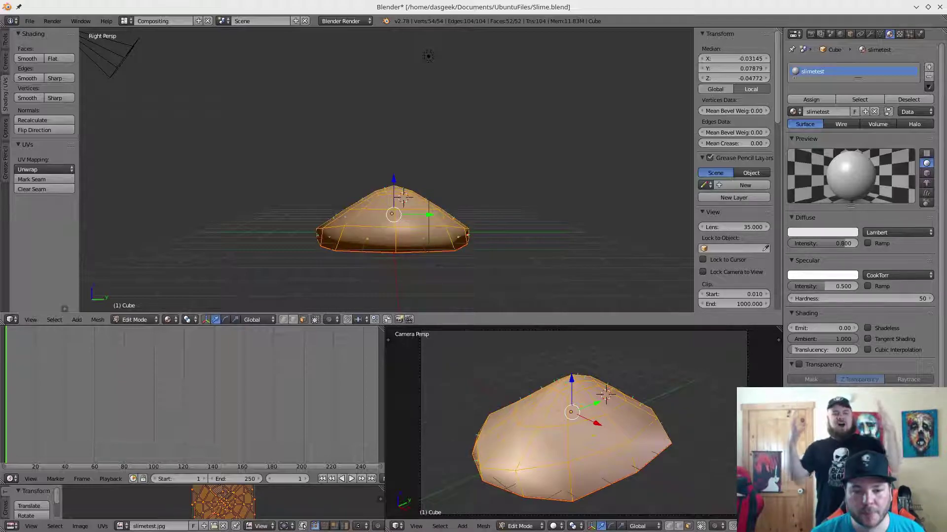
{"action": "middle_click_drag", "start_coordinate": [364, 183], "coordinate": [505, 199]}
{"action": "middle_click_drag", "start_coordinate": [628, 108], "coordinate": [660, 82]}
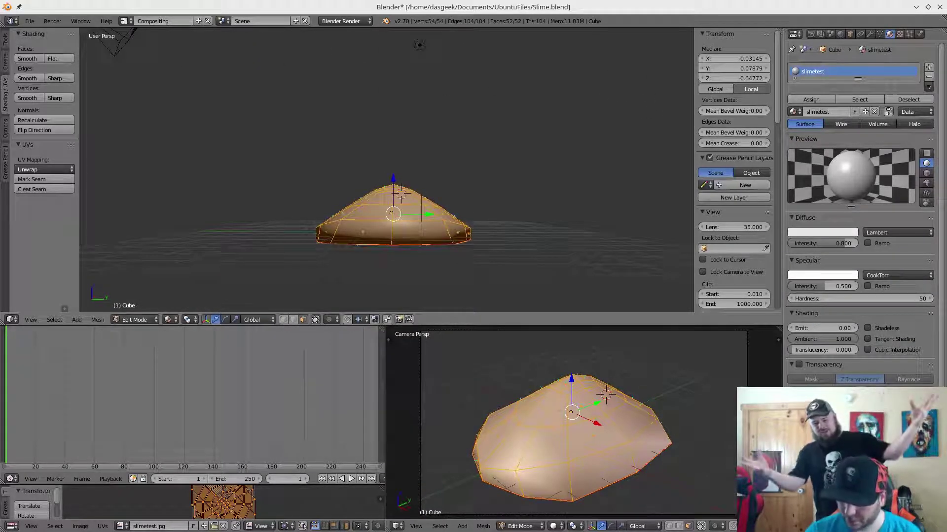
{"action": "key", "text": "KP_3"}
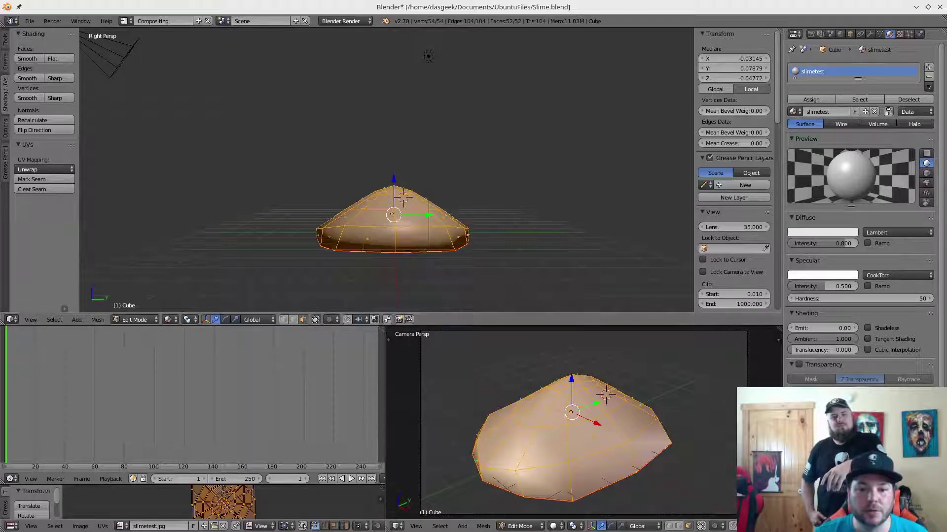
{"action": "middle_click_drag", "start_coordinate": [428, 56], "coordinate": [454, 51]}
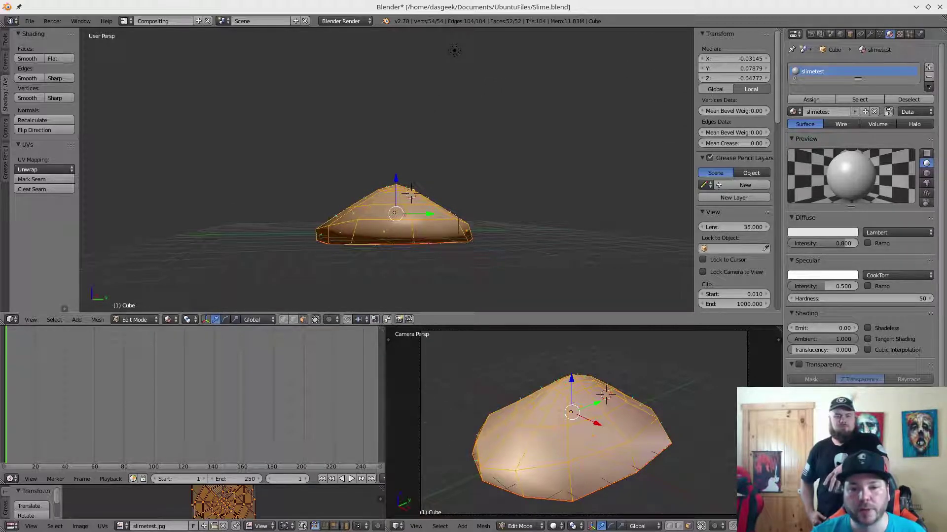
{"action": "middle_click_drag", "start_coordinate": [454, 51], "coordinate": [425, 63]}
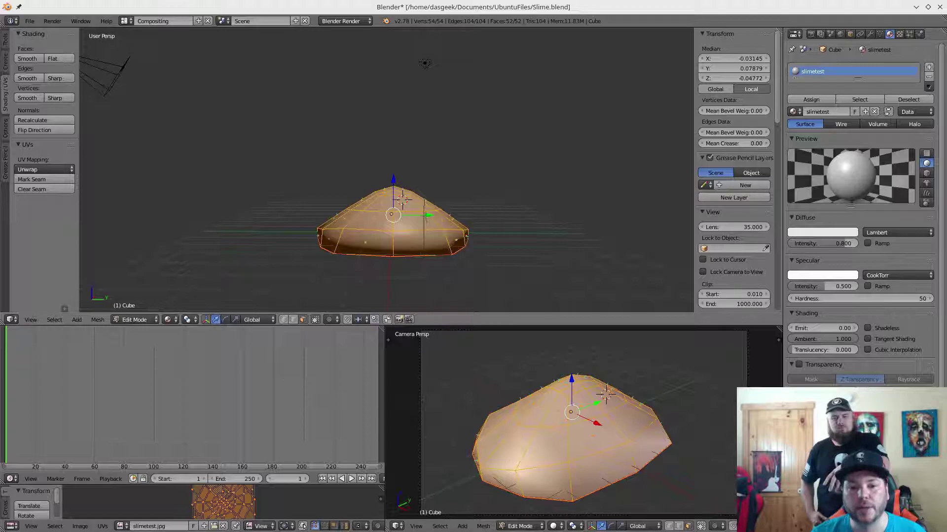
{"action": "mouse_move", "coordinate": [364, 222]}
{"action": "middle_mouse_down"}
{"action": "mouse_move", "coordinate": [197, 225]}
{"action": "mouse_move", "coordinate": [322, 233]}
{"action": "mouse_move", "coordinate": [355, 211]}
{"action": "mouse_move", "coordinate": [356, 222]}
{"action": "middle_mouse_up"}
{"action": "key", "text": "KP_3"}
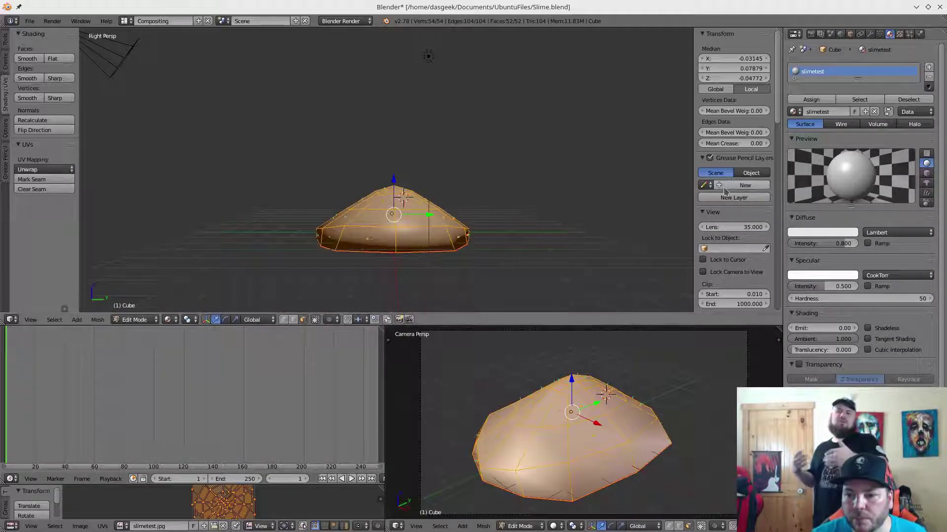
Look through the 3D view properties and material settings, and compare the slime's front and right side views
{"action": "scroll", "coordinate": [724, 192], "scroll_direction": "down", "scroll_amount": 3}
{"action": "scroll", "coordinate": [723, 192], "scroll_direction": "down", "scroll_amount": 2}
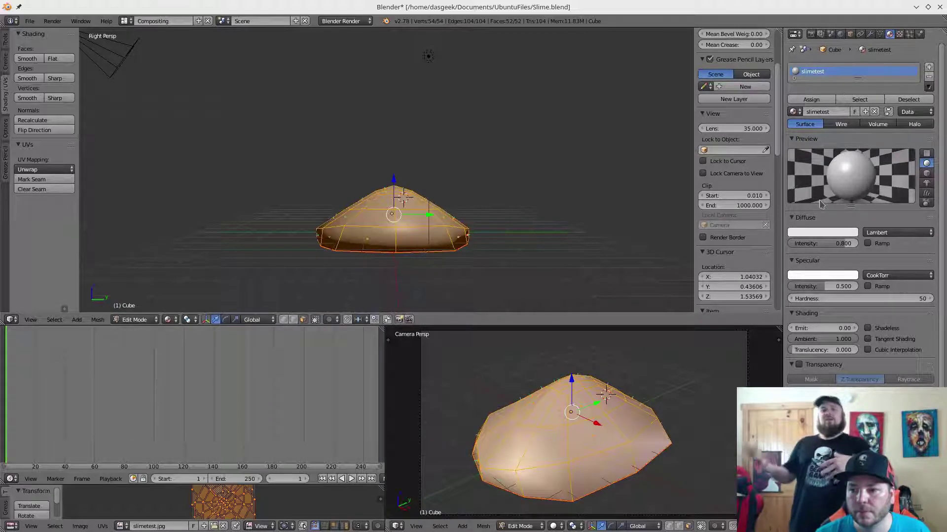
{"action": "scroll", "coordinate": [843, 154], "scroll_direction": "down", "scroll_amount": 2}
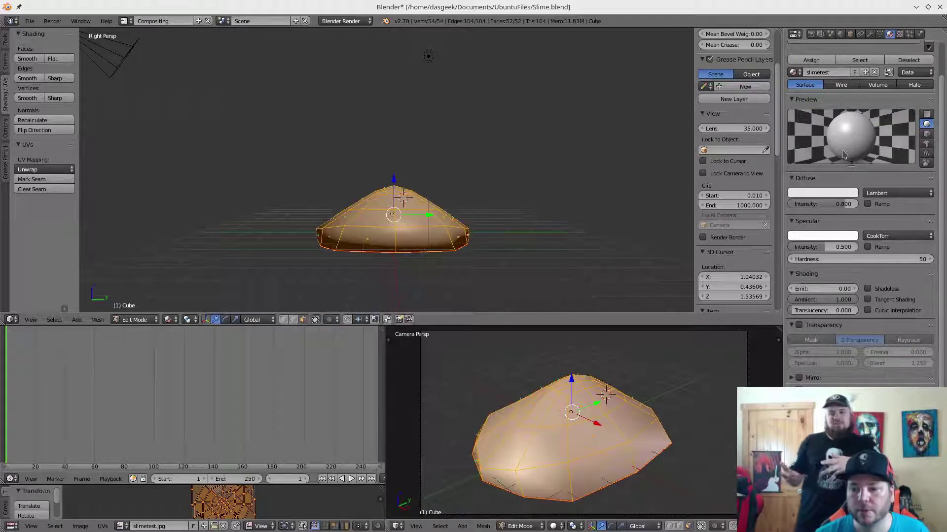
{"action": "scroll", "coordinate": [843, 154], "scroll_direction": "down", "scroll_amount": 3}
{"action": "scroll", "coordinate": [739, 248], "scroll_direction": "down", "scroll_amount": 1}
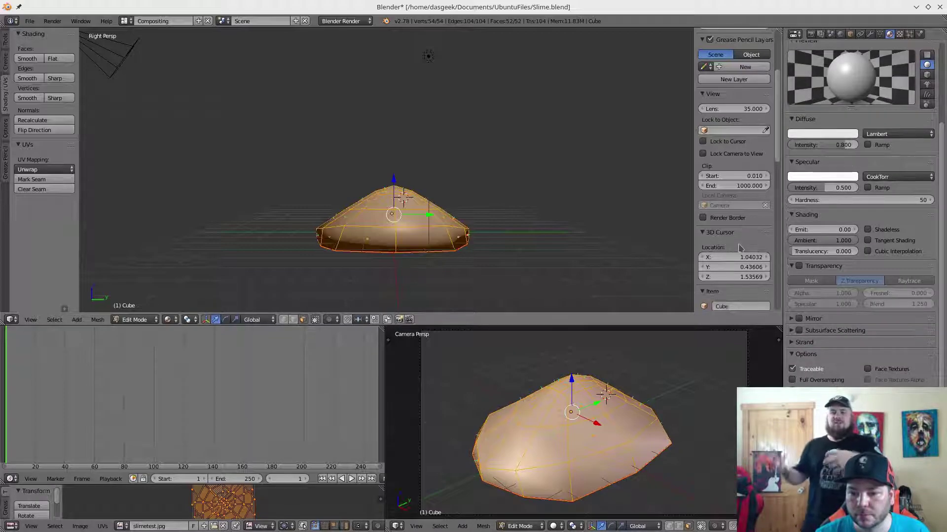
{"action": "scroll", "coordinate": [740, 248], "scroll_direction": "down", "scroll_amount": 10}
{"action": "scroll", "coordinate": [749, 251], "scroll_direction": "down", "scroll_amount": 11}
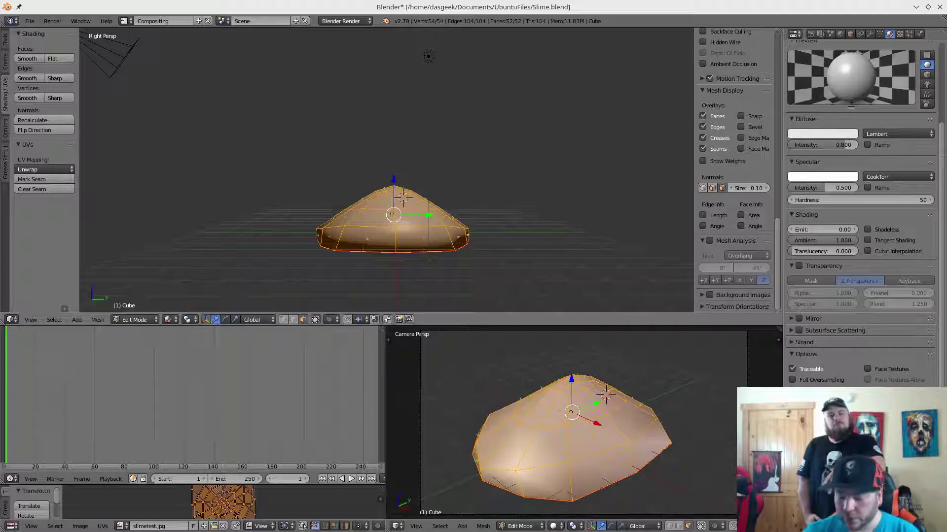
{"action": "key", "text": "KP_1"}
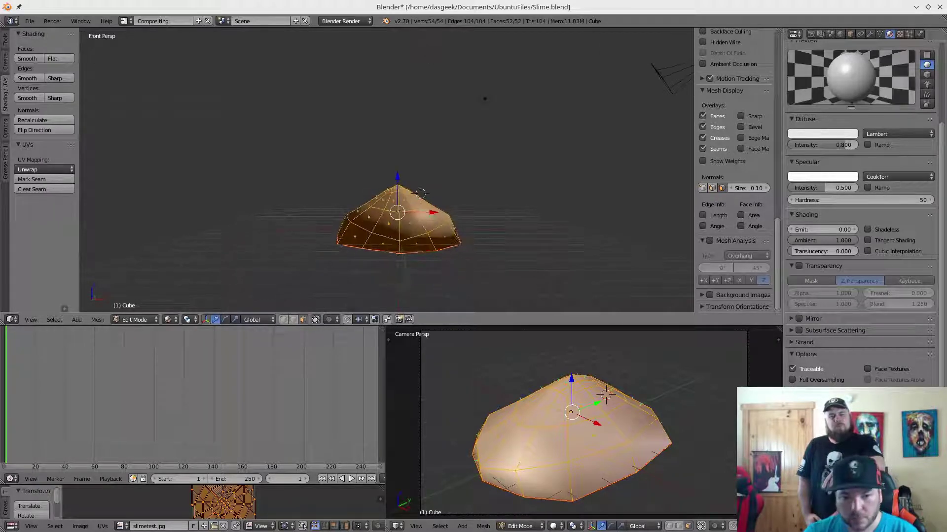
{"action": "key", "text": "KP_3"}
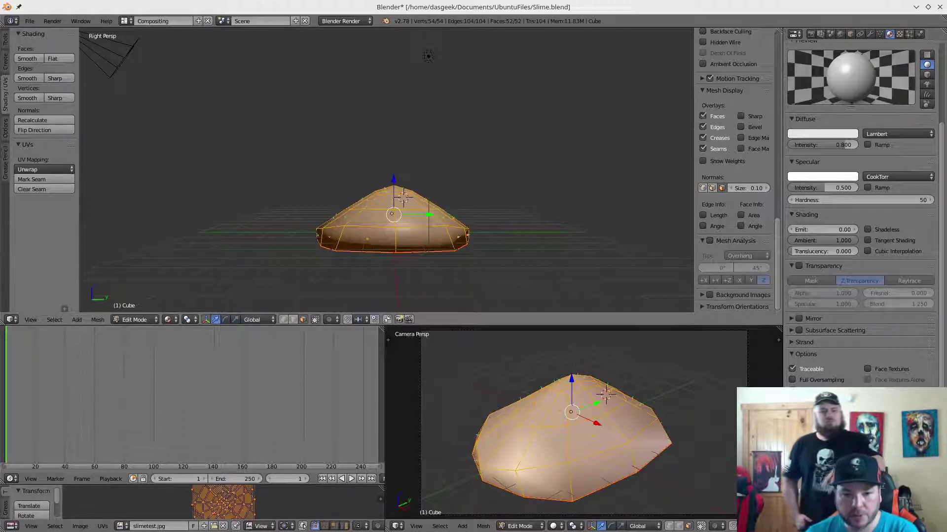
{"action": "key", "text": "KP_1"}
{"action": "key", "text": "KP_3"}
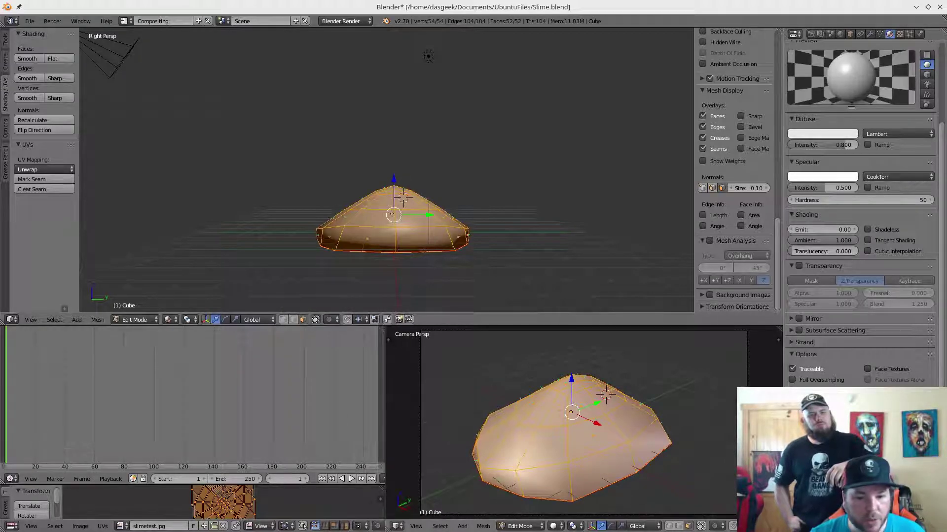
Switch the timeline area to a 3D View and back to the Timeline editor
{"action": "left_click", "coordinate": [313, 366]}
{"action": "left_click", "coordinate": [12, 320]}
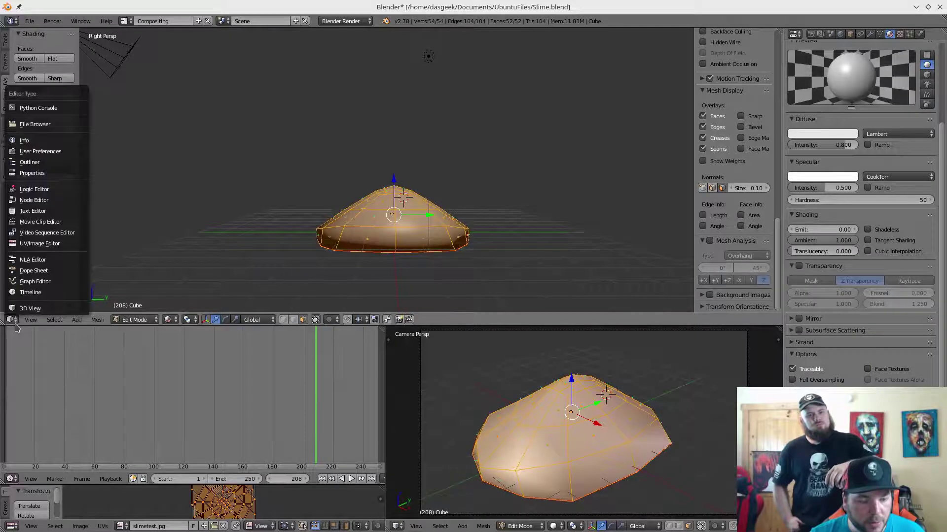
{"action": "left_click", "coordinate": [28, 309]}
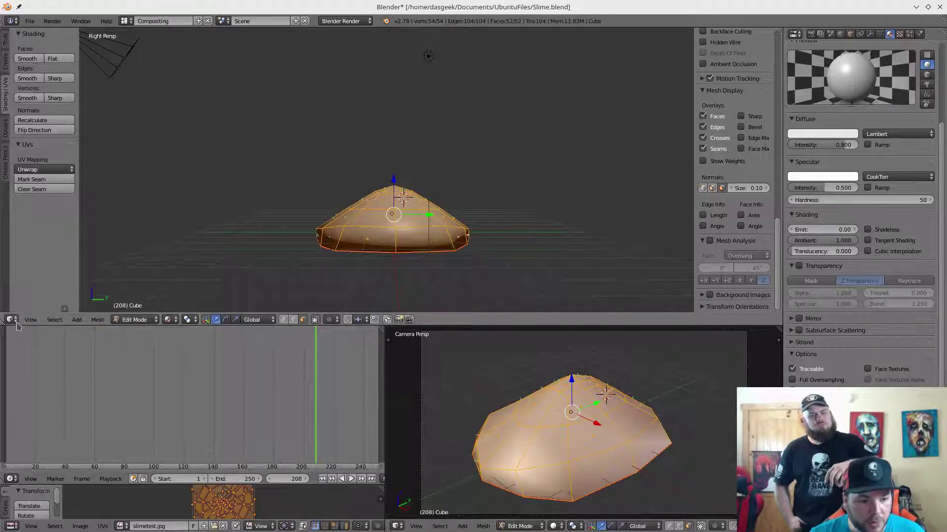
{"action": "left_click", "coordinate": [12, 479]}
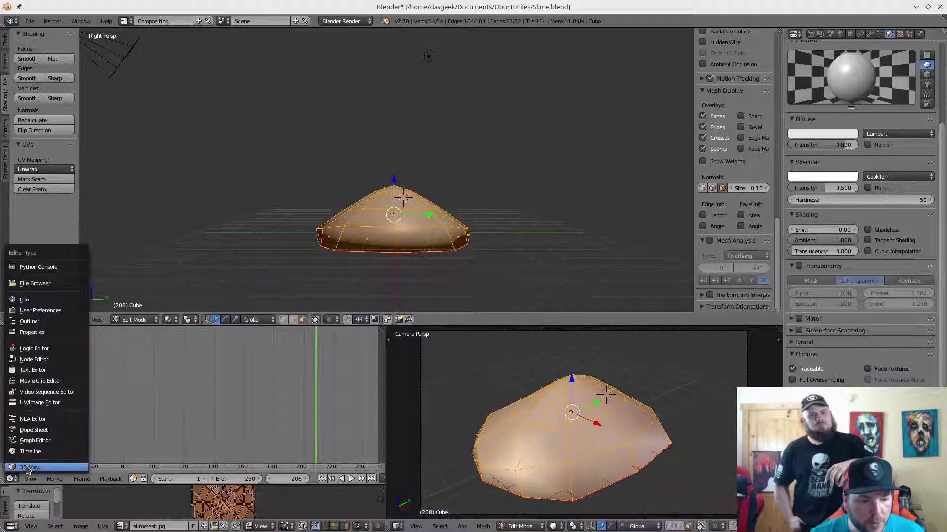
{"action": "left_click", "coordinate": [27, 468]}
{"action": "left_click", "coordinate": [11, 479]}
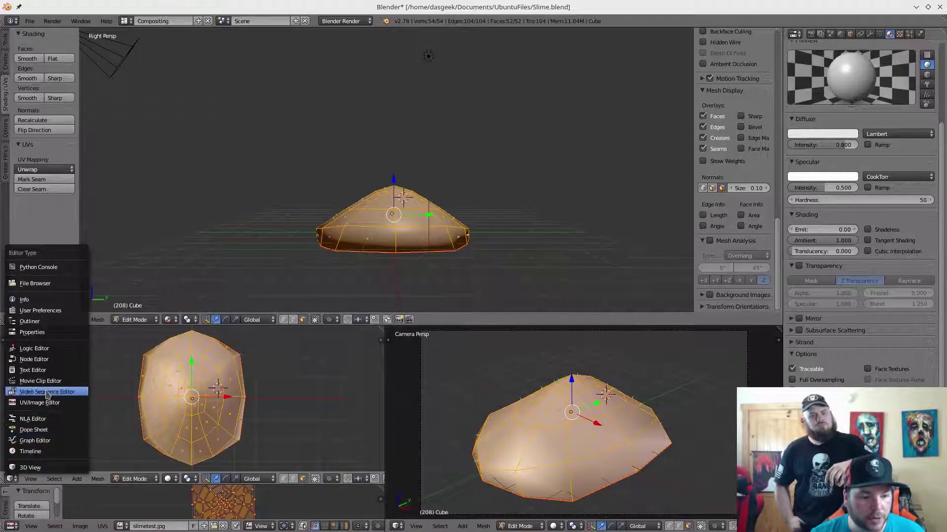
{"action": "left_click", "coordinate": [48, 453]}
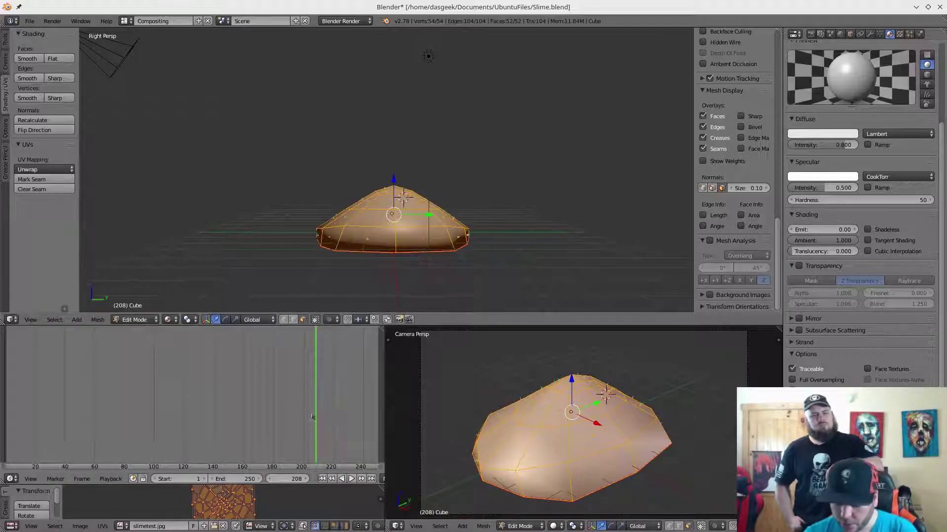
Move the timeline's current frame back to frame 0
{"action": "left_click", "coordinate": [43, 420]}
{"action": "key", "text": "Left"}
{"action": "key", "text": "Left"}
{"action": "key", "text": "Left"}
{"action": "key", "text": "Left"}
{"action": "key", "text": "Left"}
{"action": "key", "text": "Left"}
{"action": "key", "text": "Left"}
{"action": "key", "text": "Left"}
{"action": "key", "text": "Left"}
{"action": "key", "text": "Left"}
{"action": "key", "text": "Left"}
{"action": "key", "text": "Left"}
{"action": "key", "text": "Left"}
{"action": "key", "text": "Left"}
{"action": "key", "text": "Left"}
{"action": "key", "text": "Left"}
{"action": "key", "text": "Left"}
{"action": "key", "text": "Left"}
{"action": "key", "text": "Left"}
{"action": "key", "text": "Left"}
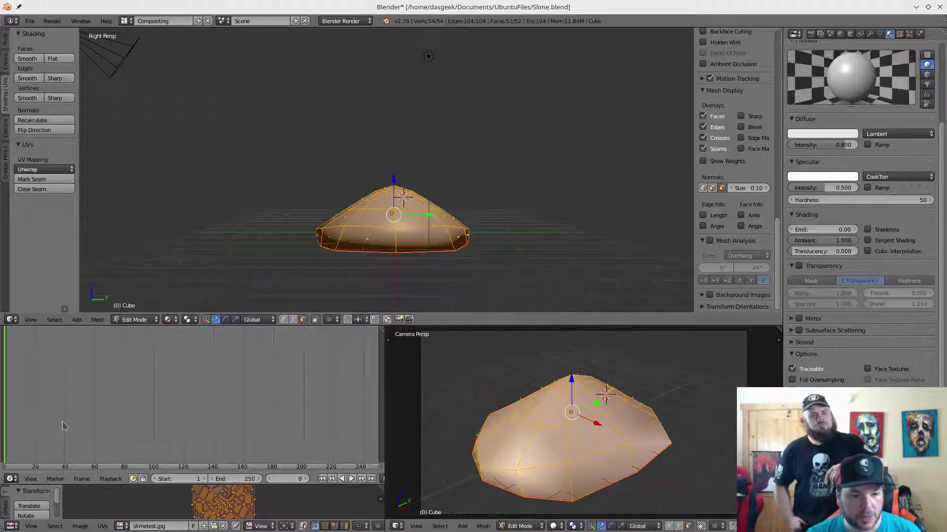
Switch the slime to Object Mode and keyframe its location, rotation and scale at frame 0
{"action": "scroll", "coordinate": [740, 138], "scroll_direction": "up", "scroll_amount": 8}
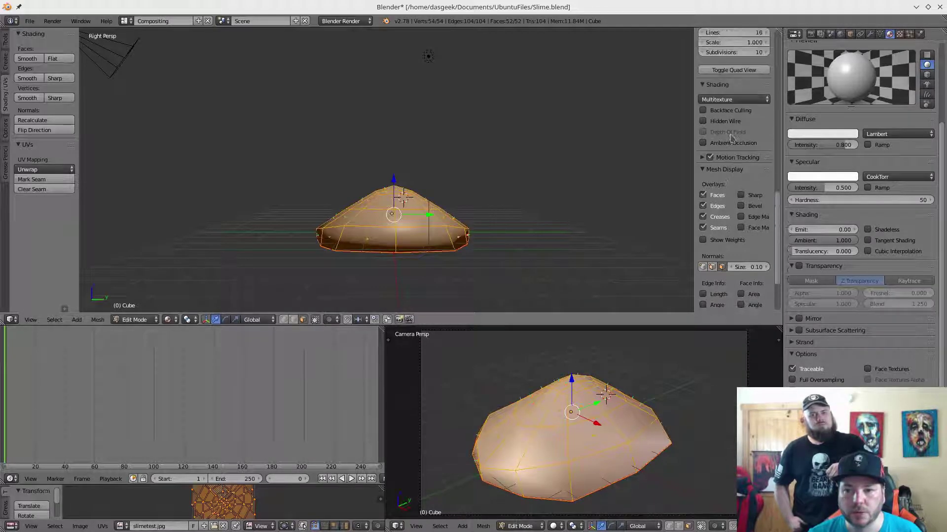
{"action": "scroll", "coordinate": [741, 138], "scroll_direction": "up", "scroll_amount": 15}
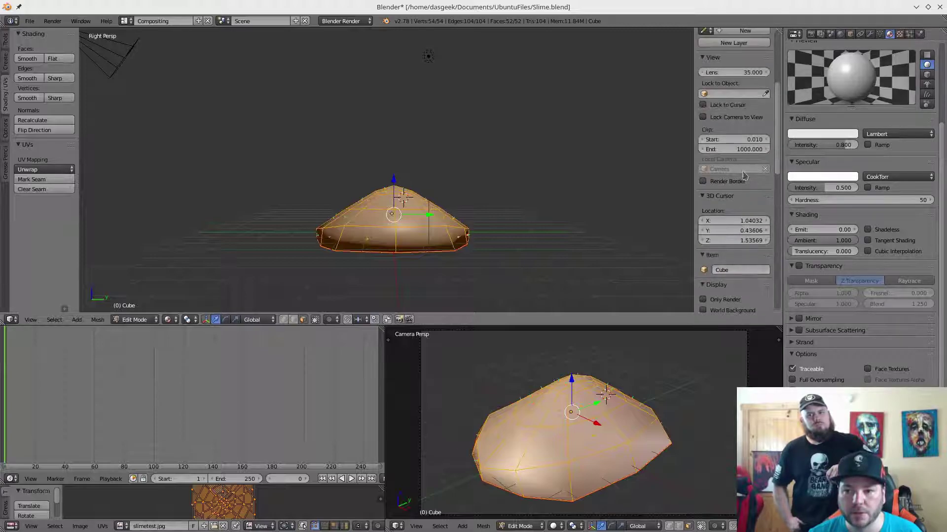
{"action": "scroll", "coordinate": [741, 188], "scroll_direction": "up", "scroll_amount": 3}
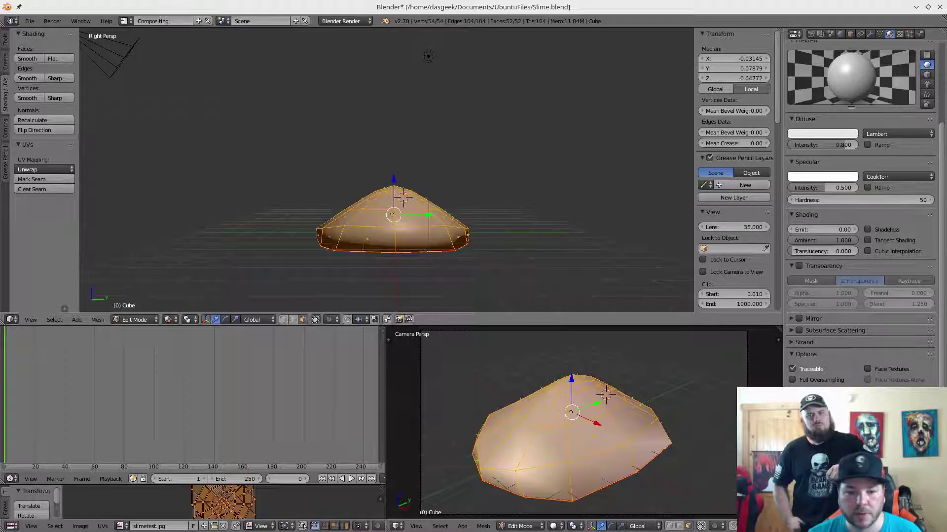
{"action": "left_click", "coordinate": [138, 321]}
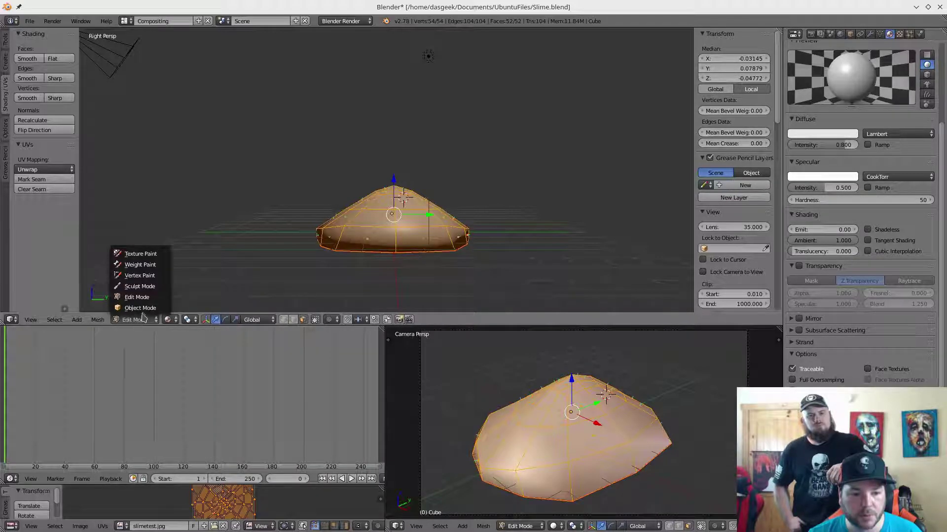
{"action": "left_click", "coordinate": [142, 309]}
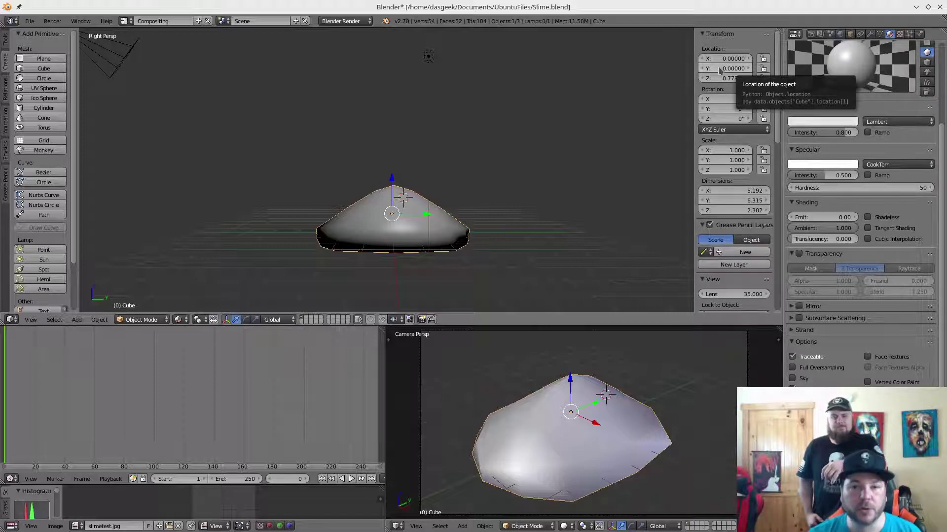
{"action": "key", "text": "i"}
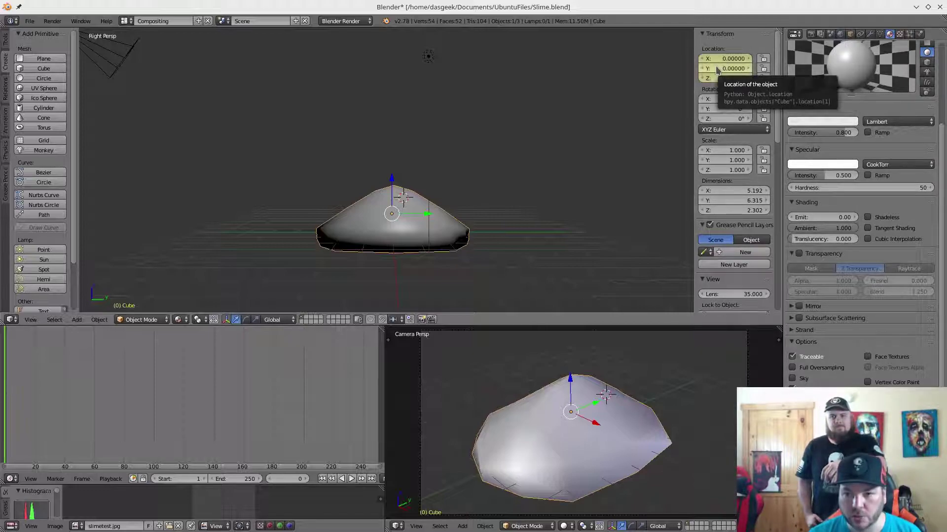
{"action": "key", "text": "i"}
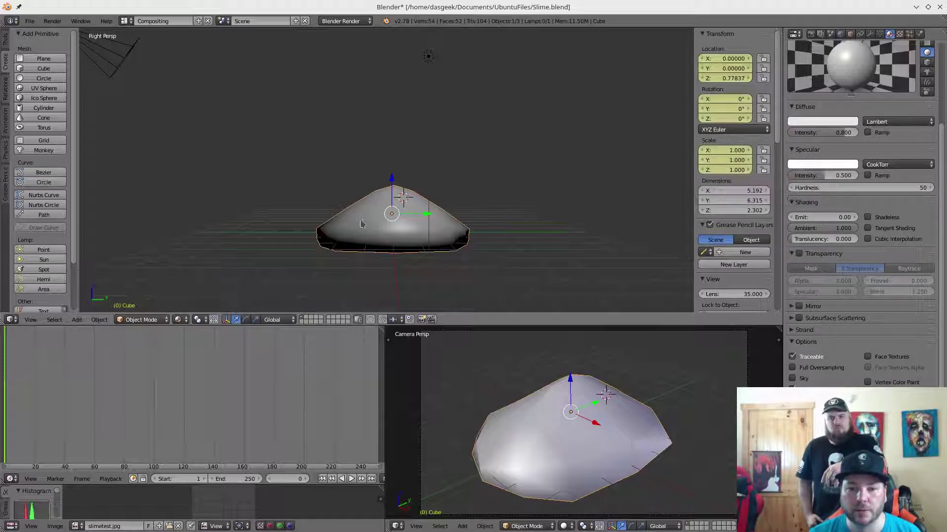
Set the current frame to 20 and move the slime up and sideways to about Y 6.37, Z 4.30
{"action": "middle_click_drag", "start_coordinate": [34, 445], "coordinate": [107, 442]}
{"action": "left_click_drag", "start_coordinate": [80, 441], "coordinate": [87, 437]}
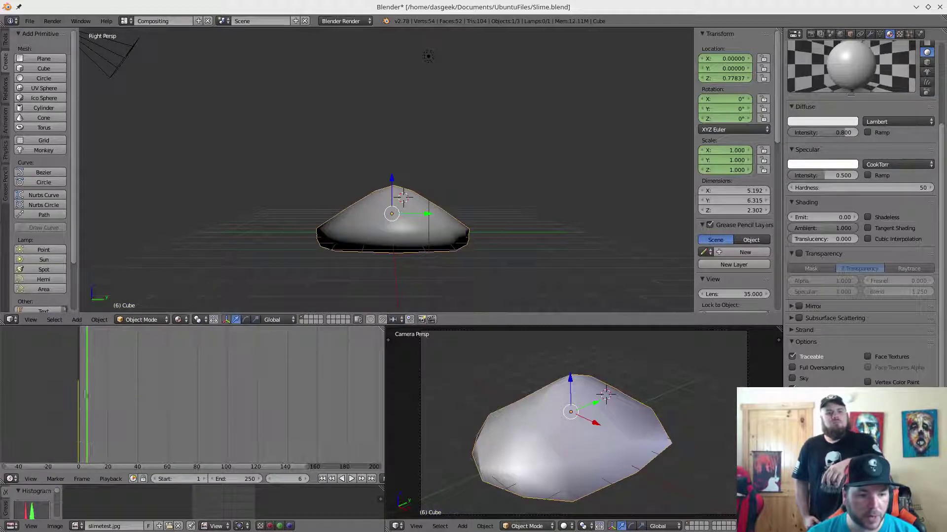
{"action": "left_click_drag", "start_coordinate": [81, 402], "coordinate": [79, 406]}
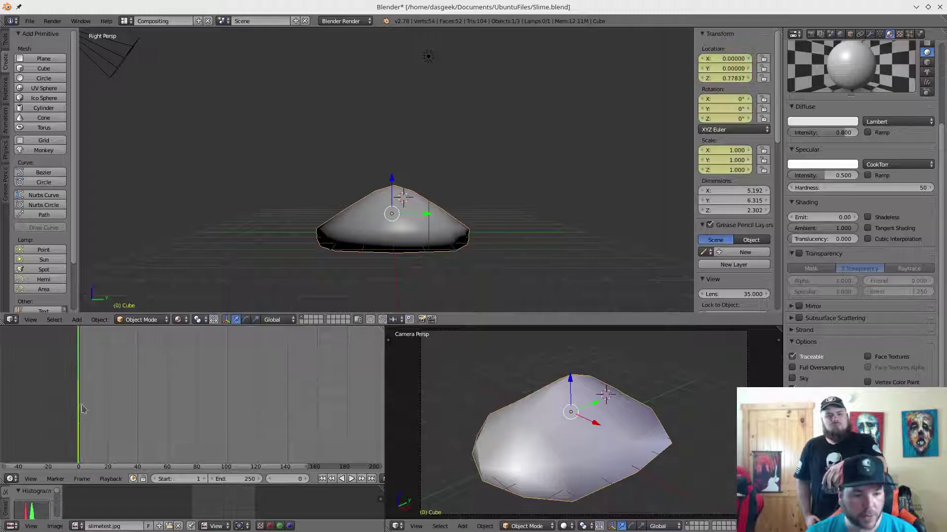
{"action": "left_click", "coordinate": [84, 411]}
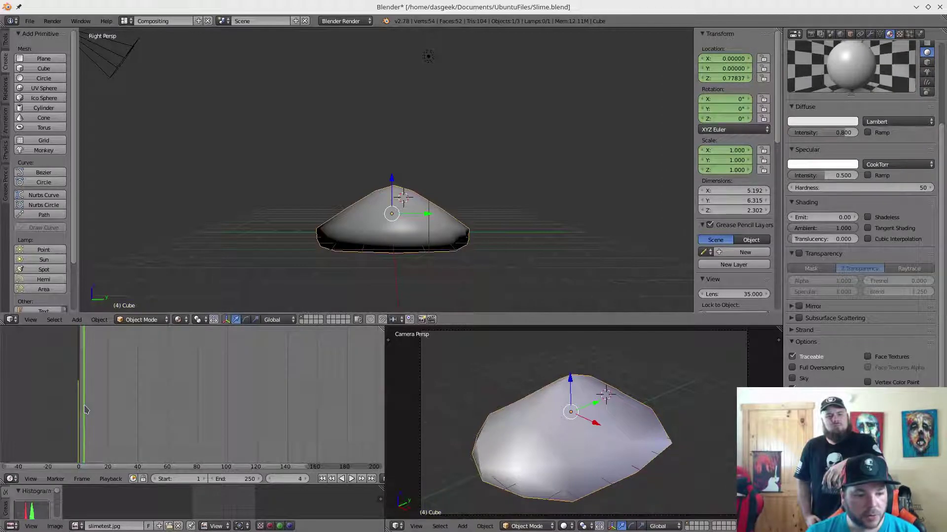
{"action": "key", "text": "Right"}
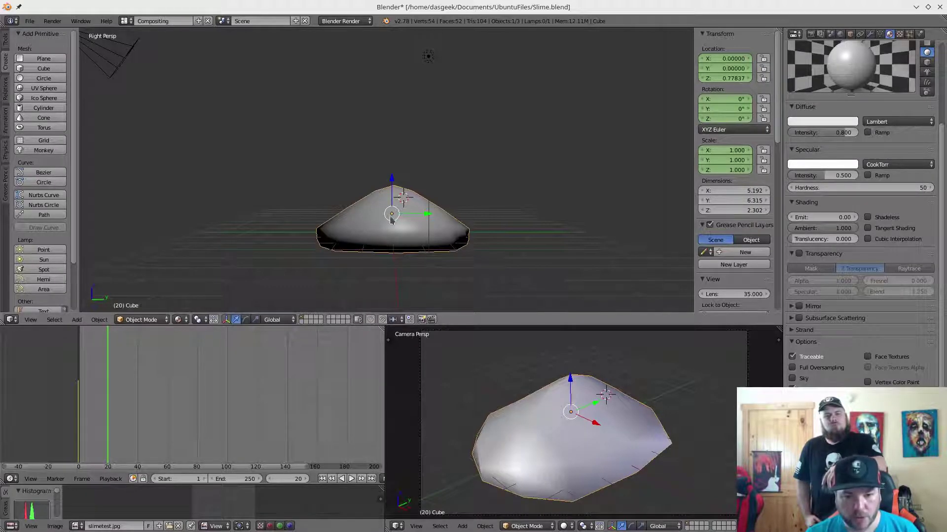
{"action": "key", "text": "g"}
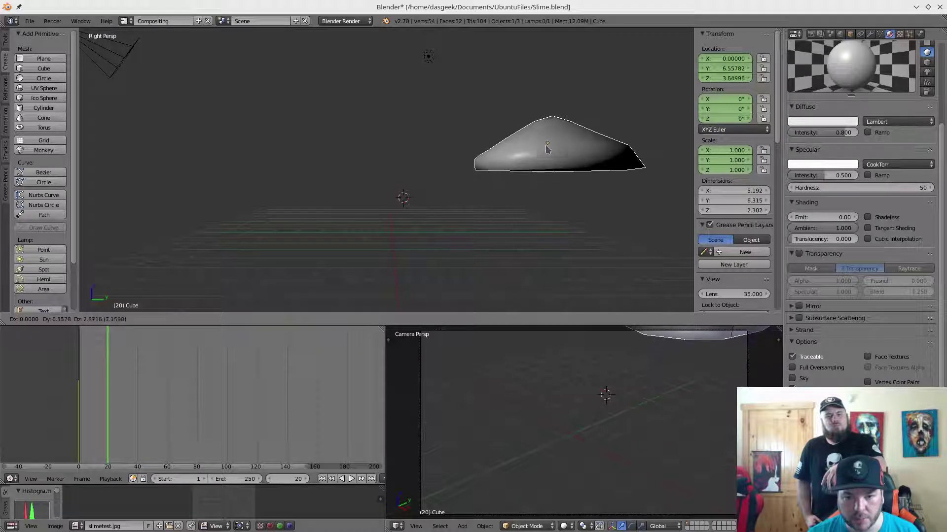
{"action": "left_click", "coordinate": [546, 129]}
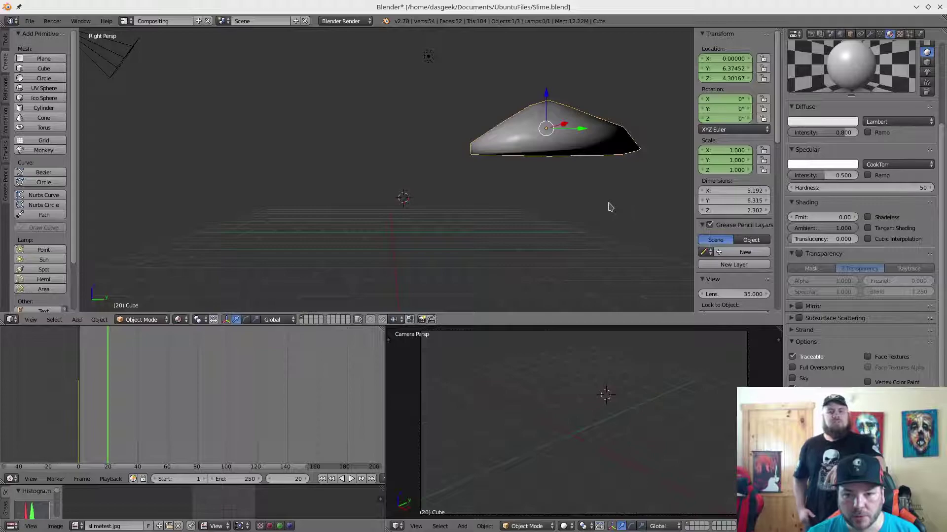
Rotate the slime about 21.7° around X and keyframe its location, rotation and scale at frame 20
{"action": "key", "text": "r"}
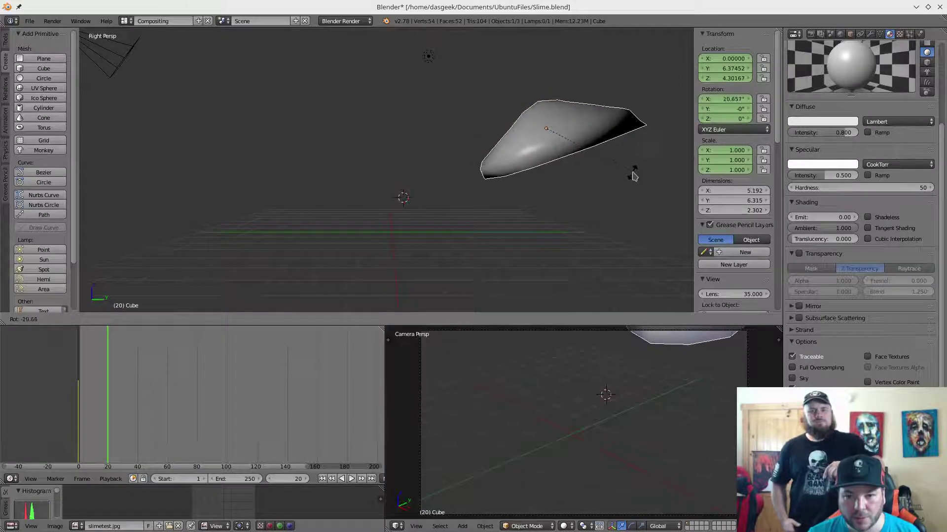
{"action": "left_click", "coordinate": [633, 175]}
{"action": "middle_click_drag", "start_coordinate": [627, 185], "coordinate": [583, 183], "text": "shift"}
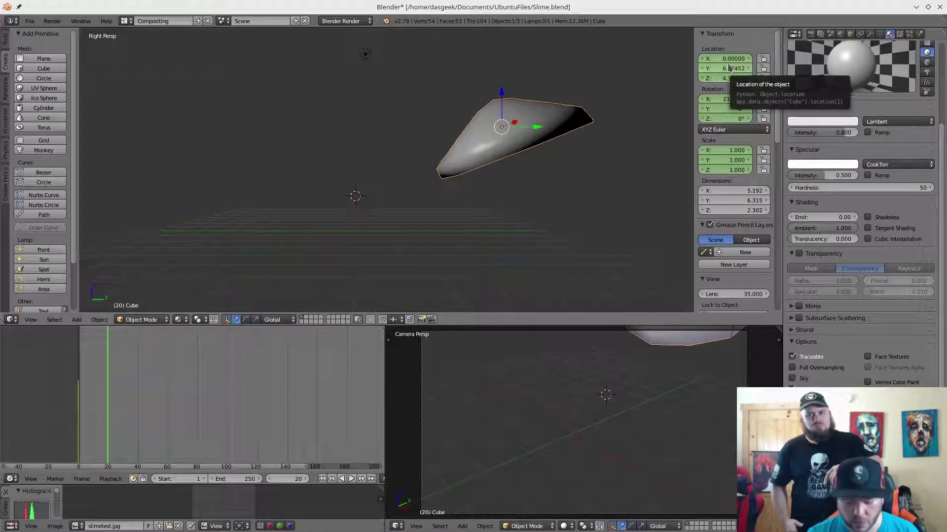
{"action": "key", "text": "i"}
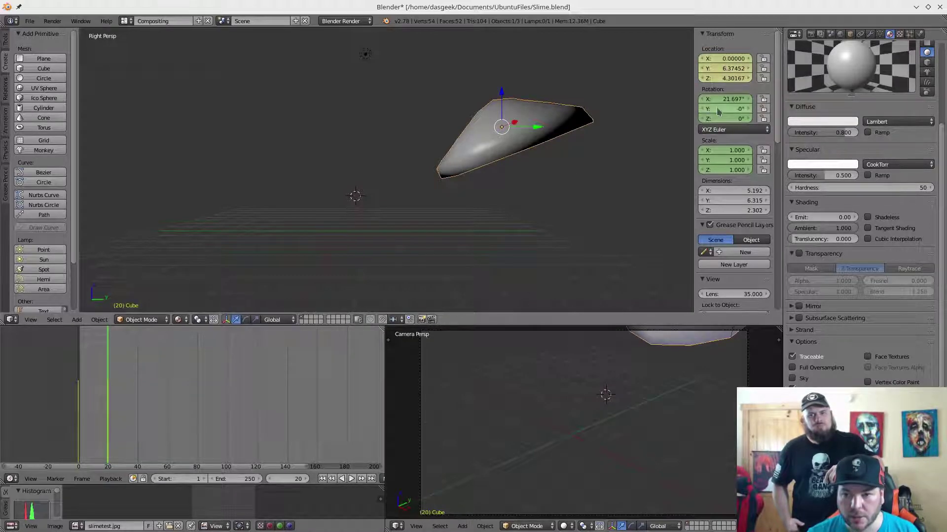
{"action": "key", "text": "i"}
{"action": "key", "text": "i"}
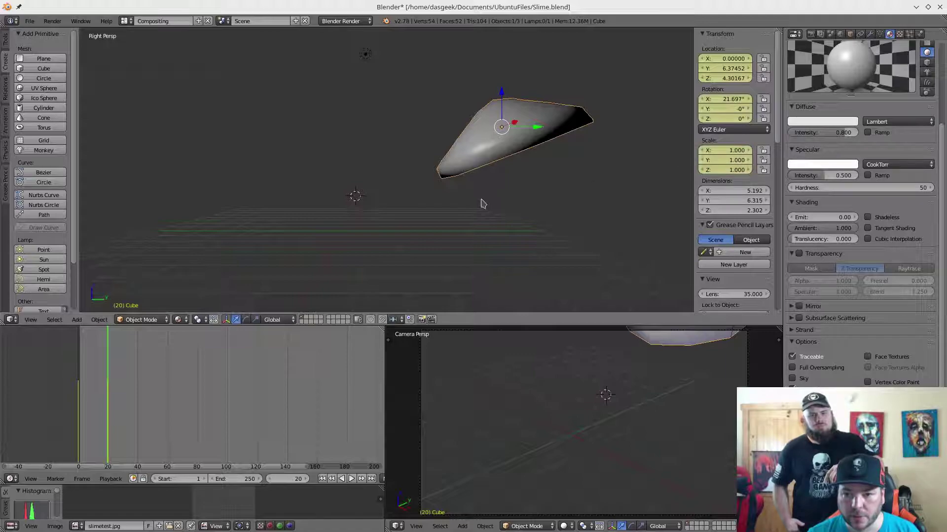
Switch the timeline area to the Dope Sheet editor
{"action": "left_click", "coordinate": [12, 479]}
{"action": "left_click", "coordinate": [59, 433]}
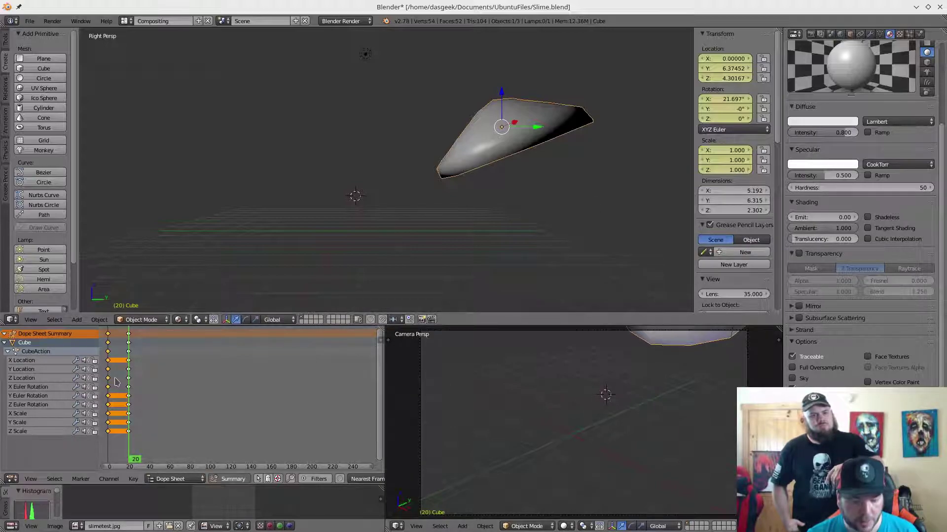
{"action": "key", "text": "shift+d"}
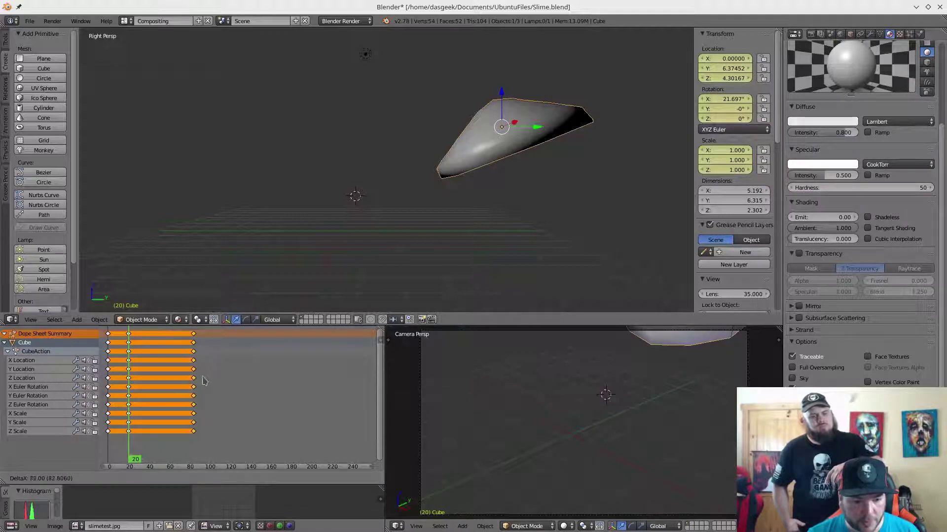
{"action": "left_click", "coordinate": [119, 382]}
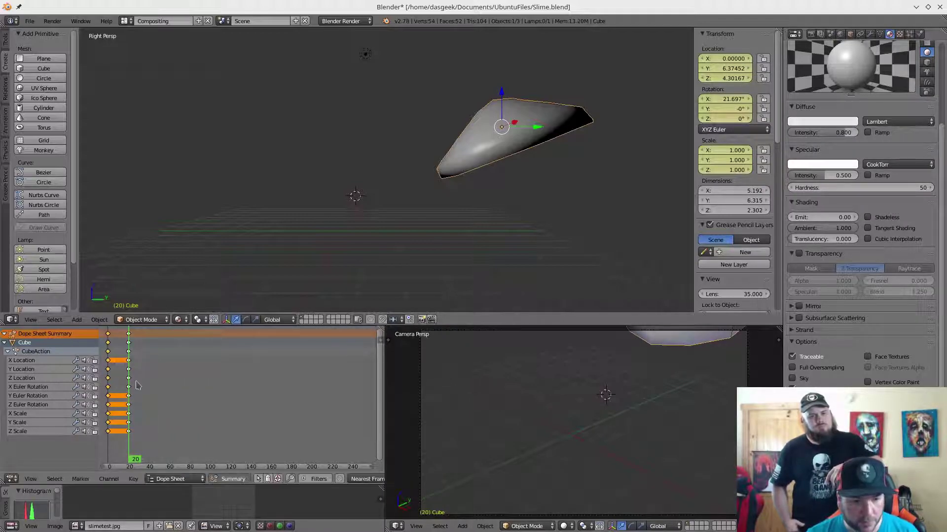
{"action": "left_click", "coordinate": [130, 335]}
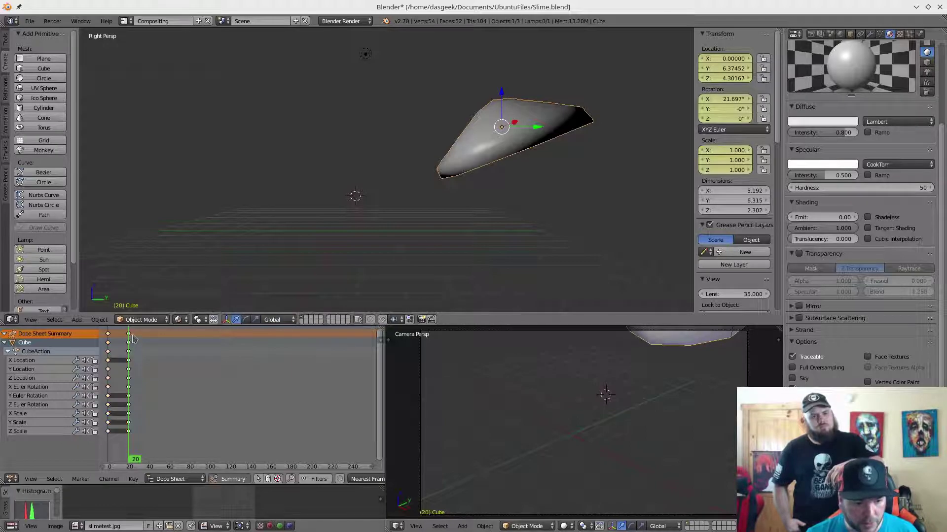
{"action": "left_click", "coordinate": [131, 337]}
{"action": "right_click", "coordinate": [129, 335]}
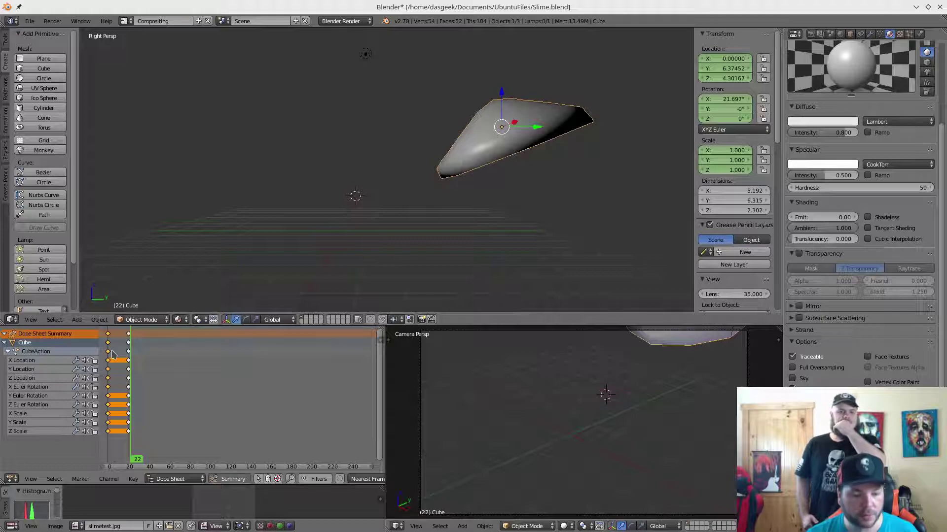
Duplicate all of the slime's frame 0 keyframes to frame 80
{"action": "key", "text": "a"}
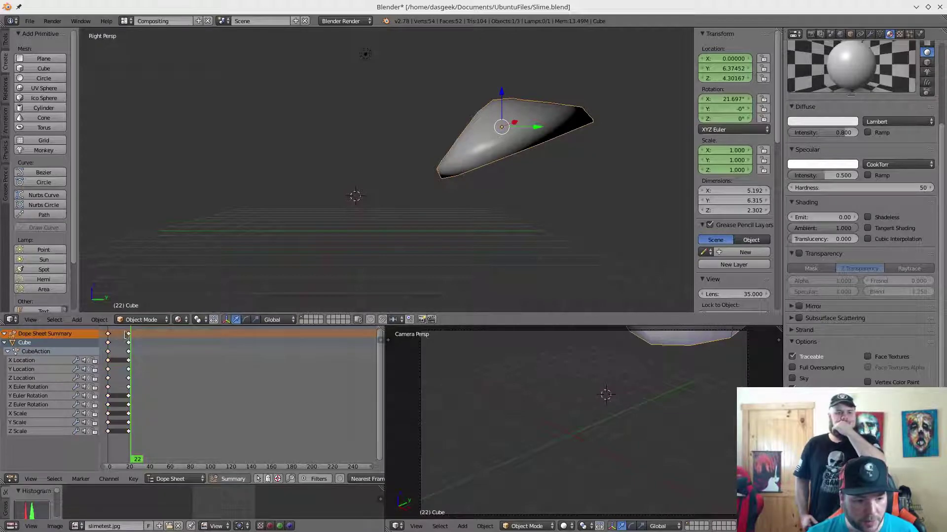
{"action": "right_click", "coordinate": [109, 335]}
{"action": "key", "text": "g"}
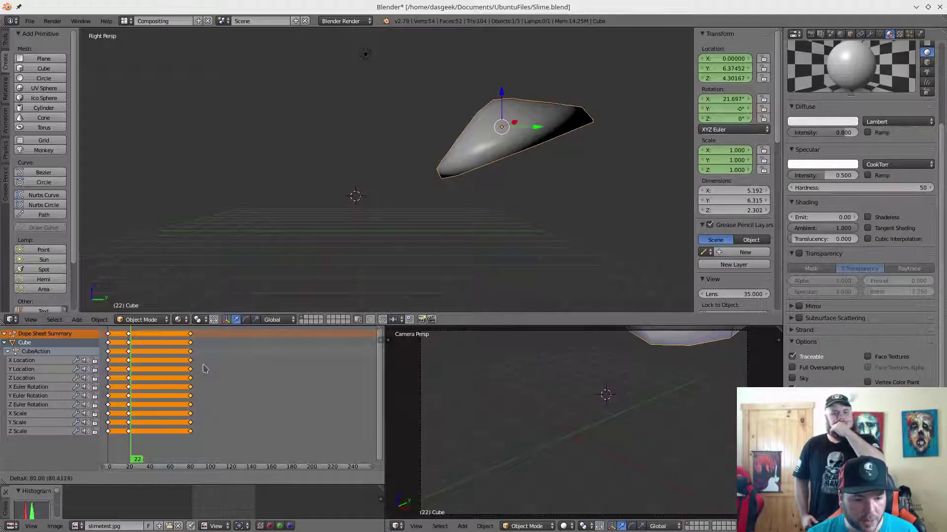
{"action": "left_click", "coordinate": [205, 368]}
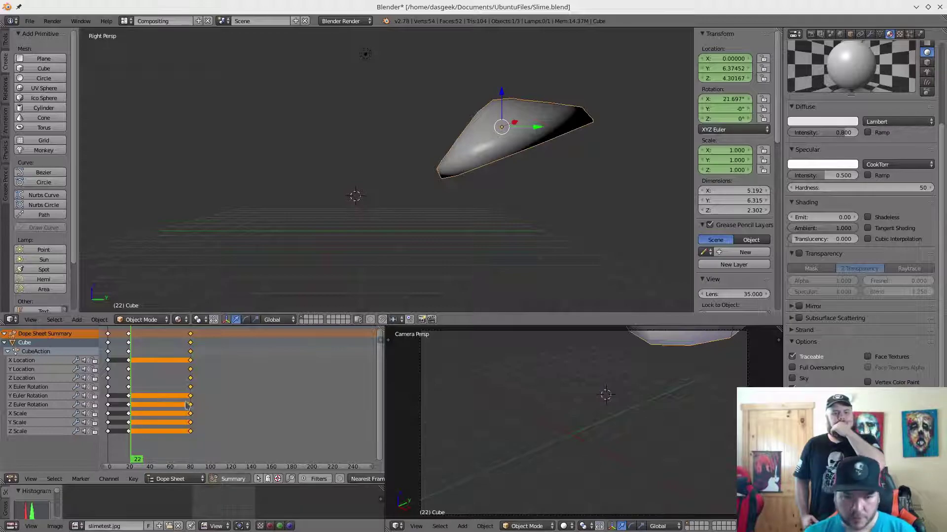
Play back the slime's animation to review its motion between the keyframes
{"action": "key", "text": "shift+Left"}
{"action": "key", "text": "Right"}
{"action": "key", "text": "alt+a"}
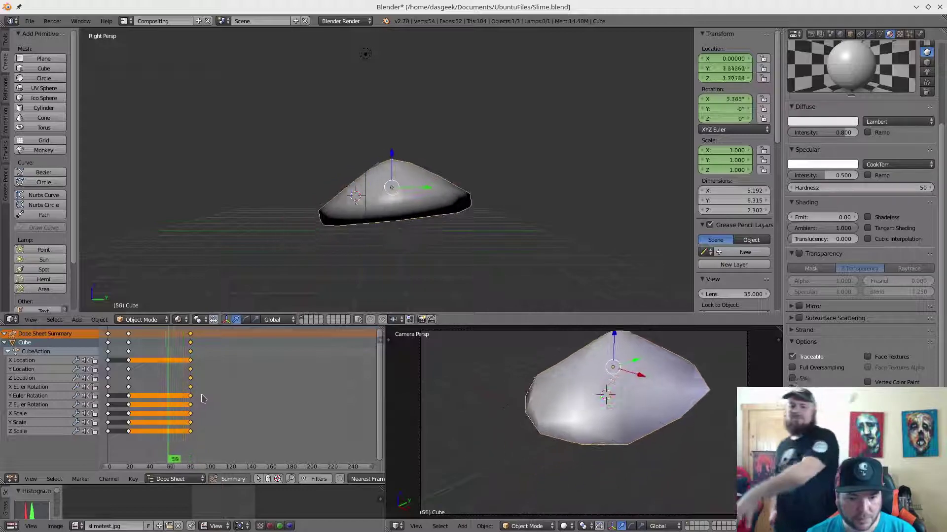
Step the current frame back to frame 0
{"action": "key", "text": "Left"}
{"action": "key", "text": "Left"}
{"action": "key", "text": "Left"}
{"action": "key", "text": "Left"}
{"action": "key", "text": "Left"}
{"action": "key", "text": "Left"}
{"action": "key", "text": "Left"}
{"action": "key", "text": "Left"}
{"action": "key", "text": "Left"}
{"action": "key", "text": "Left"}
{"action": "key", "text": "Left"}
{"action": "key", "text": "Left"}
{"action": "key", "text": "Left"}
{"action": "key", "text": "Left"}
{"action": "key", "text": "Left"}
{"action": "key", "text": "Left"}
{"action": "key", "text": "Left"}
{"action": "key", "text": "Left"}
{"action": "key", "text": "Left"}
{"action": "key", "text": "Left"}
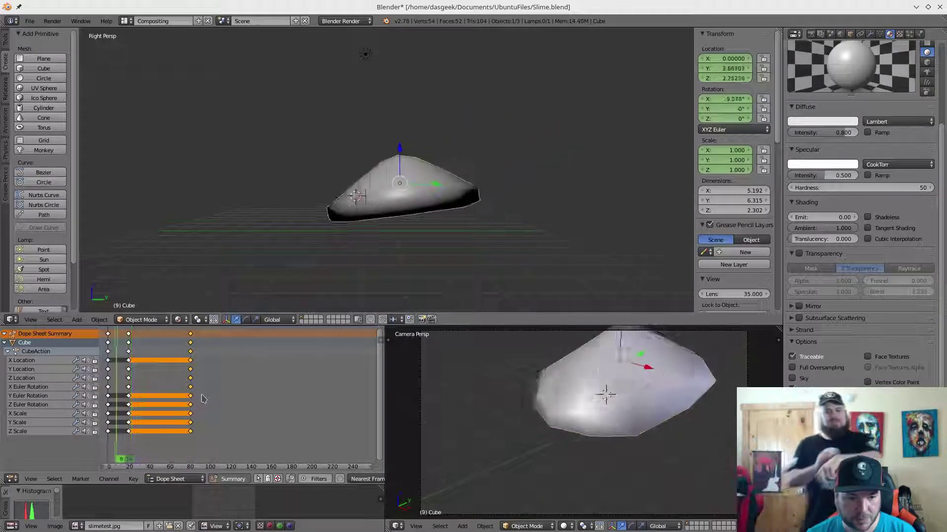
Save the file and export the slime as COLLADA over Slime.dae in the Torque3D-3.9-LinBinaries/art/shapes/Monsters folder
{"action": "left_click", "coordinate": [30, 21]}
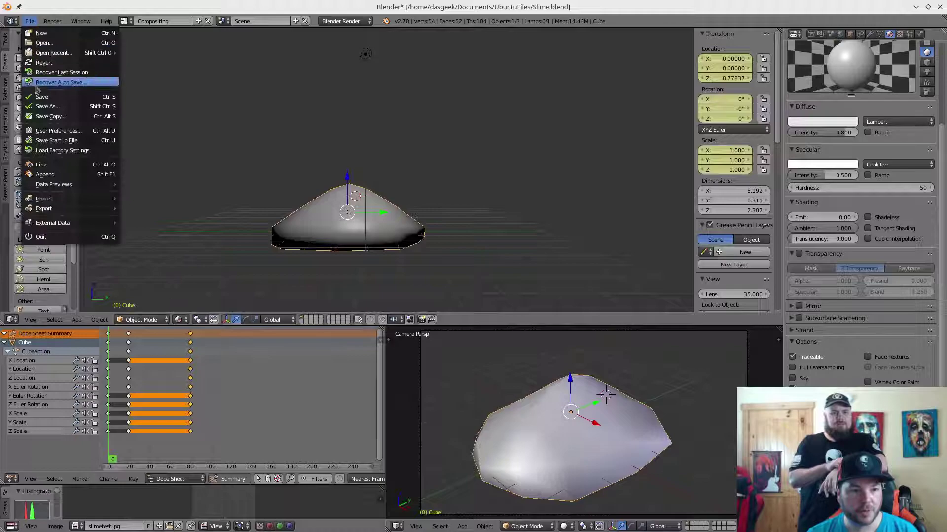
{"action": "left_click", "coordinate": [42, 98]}
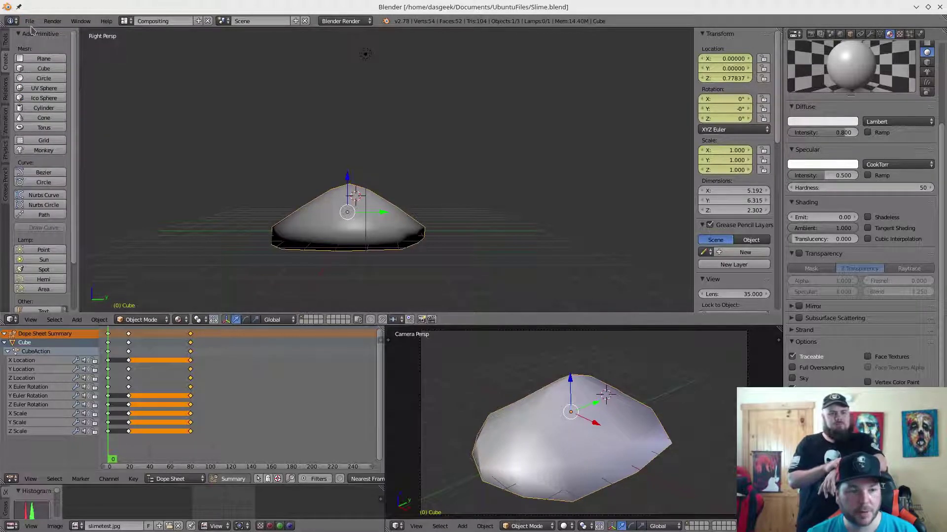
{"action": "left_click", "coordinate": [30, 23]}
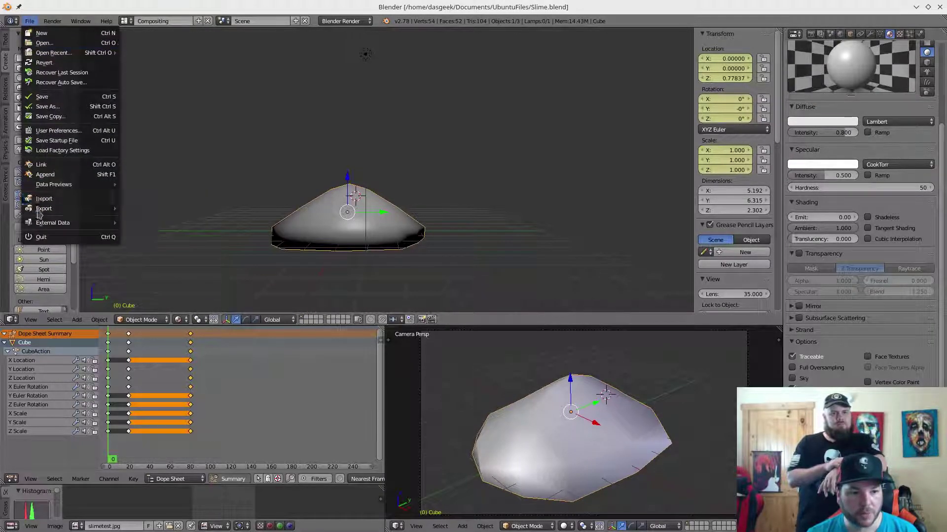
{"action": "mouse_move", "coordinate": [44, 209]}
{"action": "left_click", "coordinate": [163, 208]}
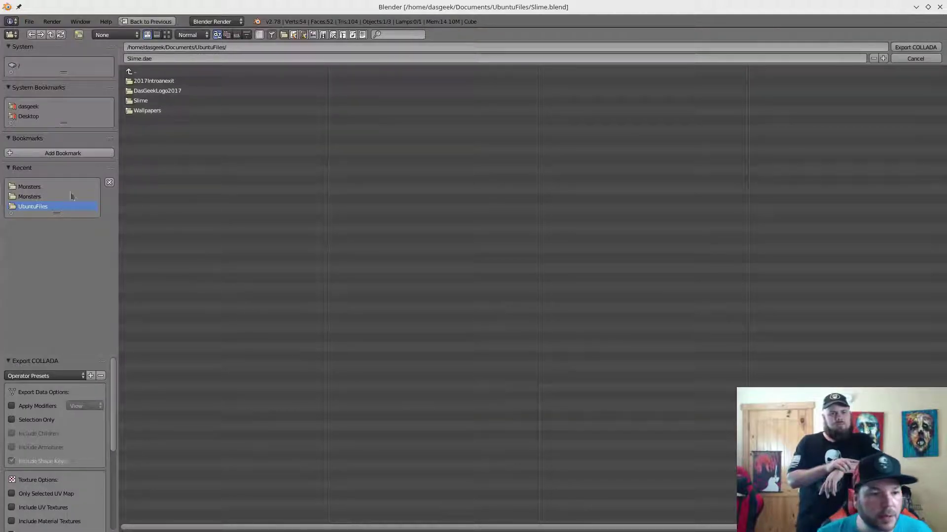
{"action": "left_click", "coordinate": [36, 197]}
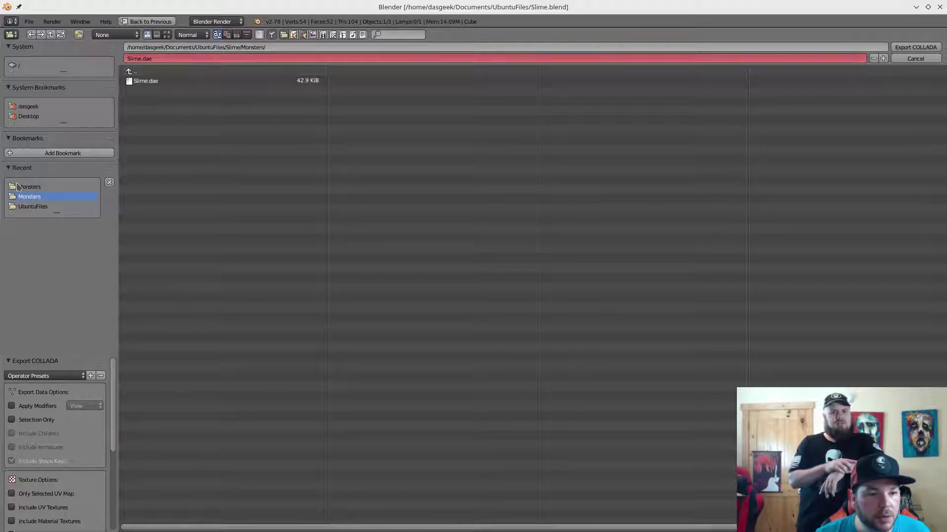
{"action": "left_click", "coordinate": [20, 187]}
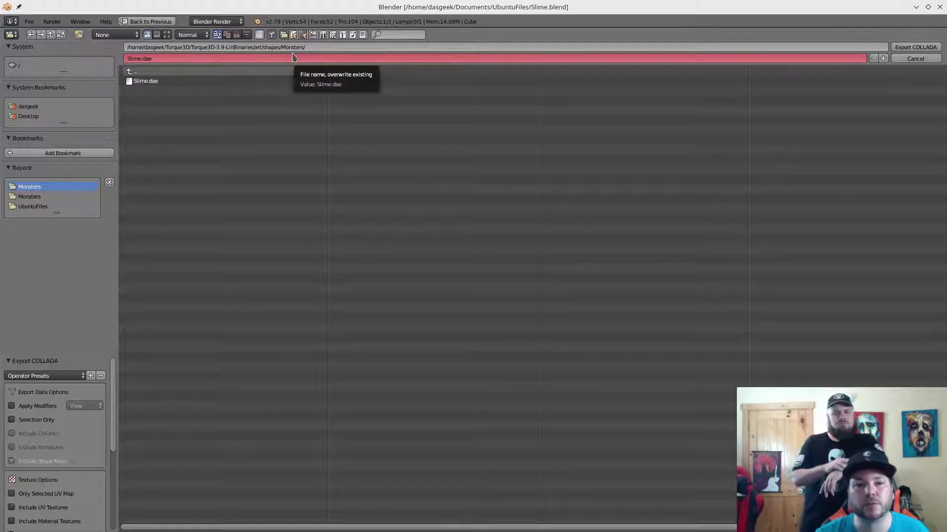
{"action": "left_click", "coordinate": [145, 84]}
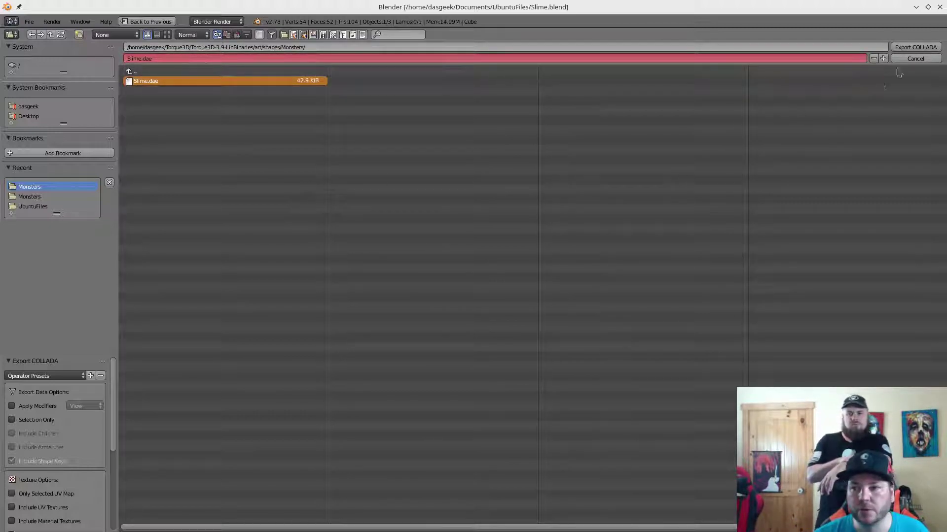
{"action": "left_click", "coordinate": [915, 48]}
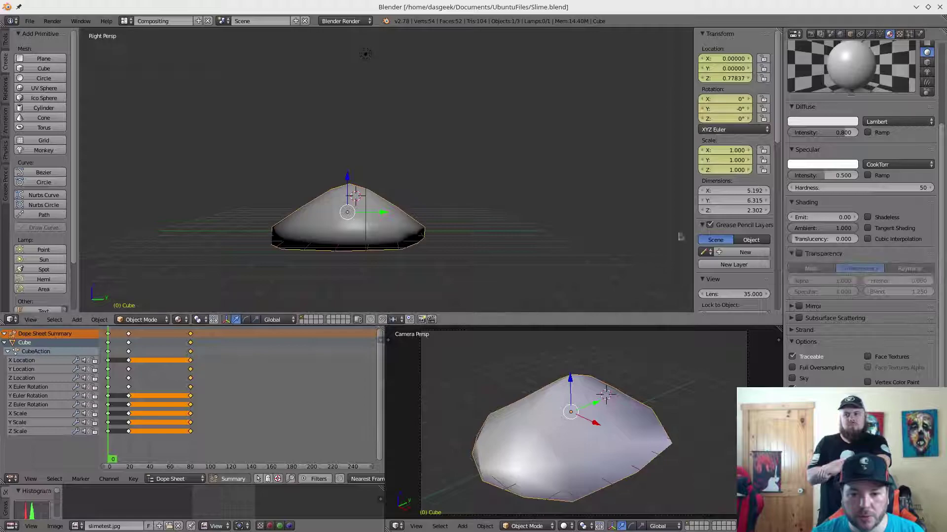
Switch to Torque 3D, open the desert level in the World Editor and move the Scene Tree window aside
{"action": "left_click", "coordinate": [916, 7]}
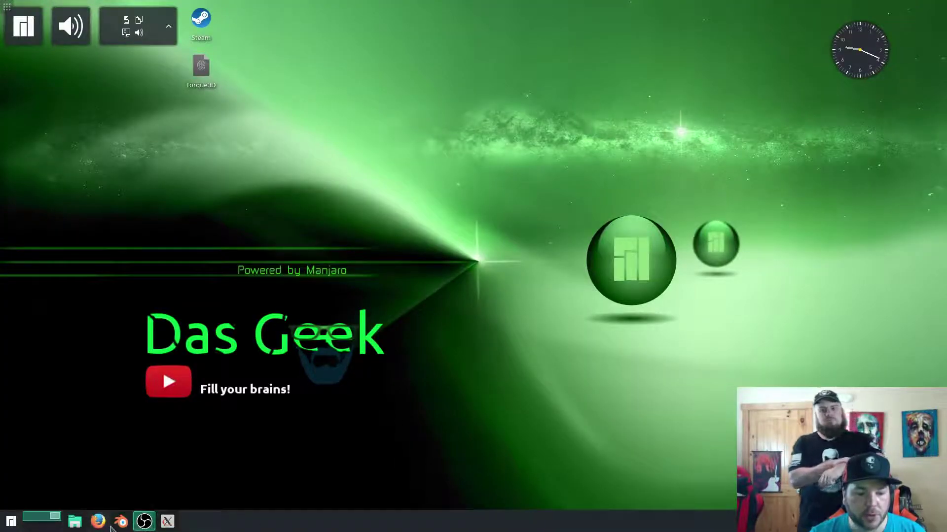
{"action": "left_click", "coordinate": [168, 522]}
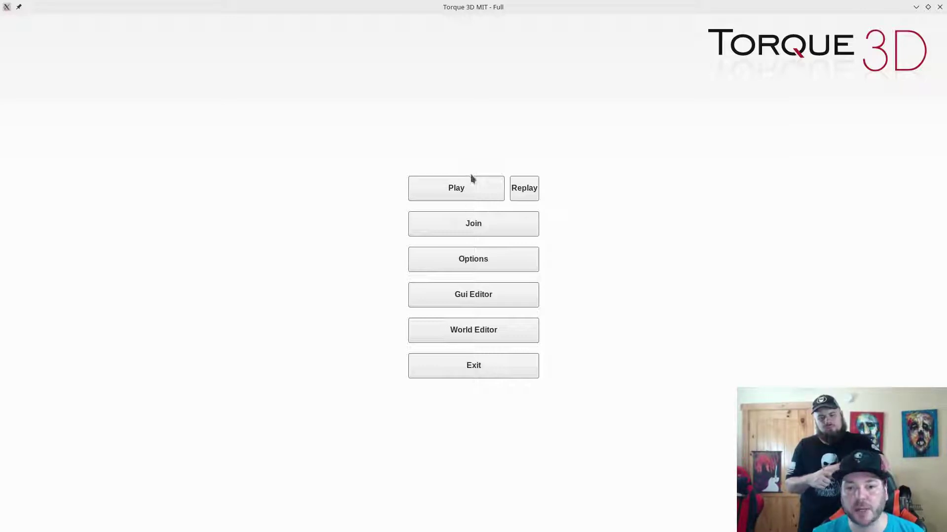
{"action": "left_click", "coordinate": [487, 335]}
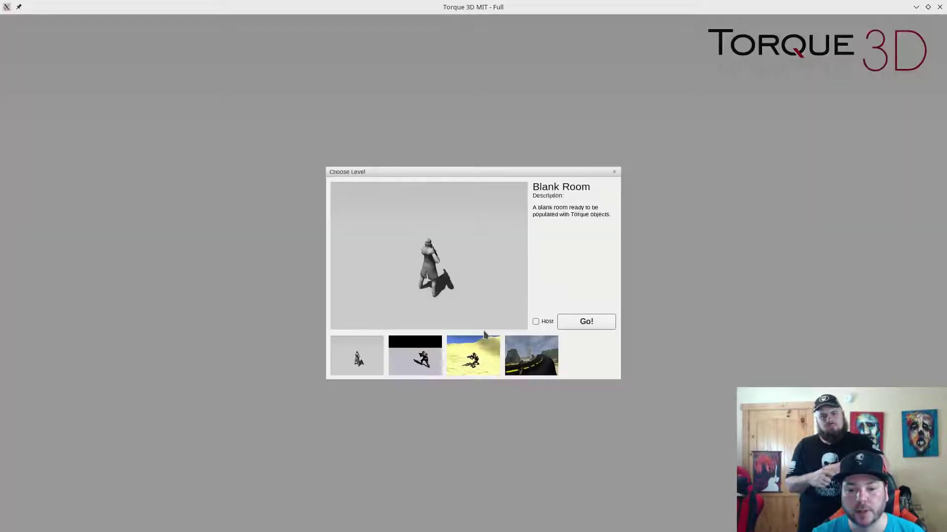
{"action": "left_click", "coordinate": [481, 369]}
{"action": "left_click", "coordinate": [578, 323]}
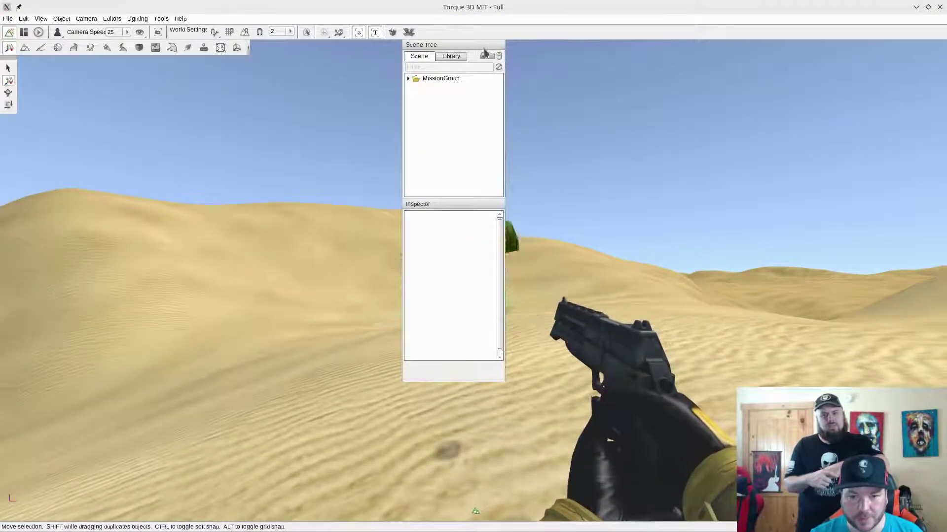
{"action": "mouse_move", "coordinate": [481, 45]}
{"action": "left_mouse_down"}
{"action": "mouse_move", "coordinate": [808, 94]}
{"action": "mouse_move", "coordinate": [868, 68]}
{"action": "left_mouse_up"}
Walk around the green slime in the desert level and examine its animation from several positions
{"action": "mouse_move", "coordinate": [528, 161]}
{"action": "right_mouse_down"}
{"action": "mouse_move", "coordinate": [404, 182]}
{"action": "mouse_move", "coordinate": [533, 183]}
{"action": "right_mouse_up"}
{"action": "key", "text": "d"}
{"action": "key", "text": "d"}
{"action": "key", "text": "d"}
{"action": "key", "text": "s"}
{"action": "key", "text": "a"}
{"action": "key", "text": "w"}
{"action": "key", "text": "w"}
{"action": "key", "text": "s"}
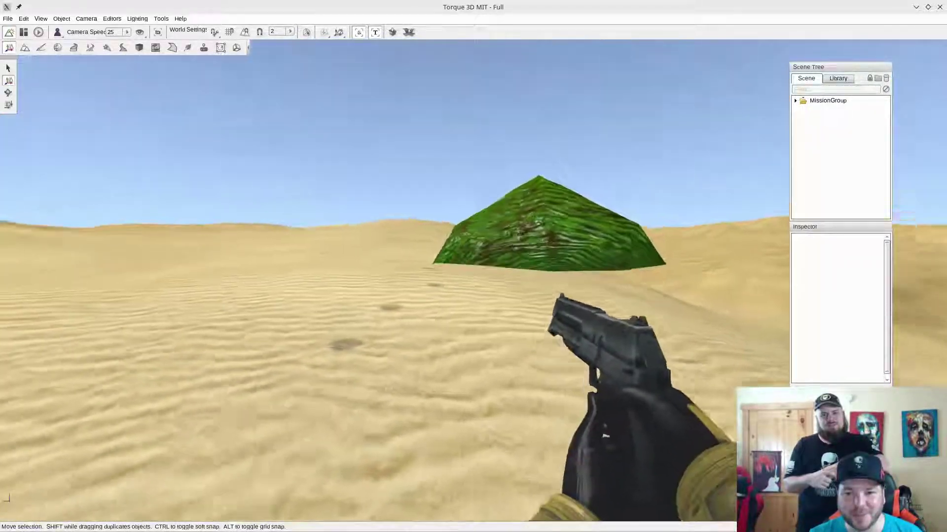
{"action": "key", "text": "w"}
{"action": "key", "text": "s"}
{"action": "right_click_drag", "start_coordinate": [262, 206], "coordinate": [389, 183]}
{"action": "key", "text": "s"}
{"action": "key", "text": "w"}
{"action": "key", "text": "s"}
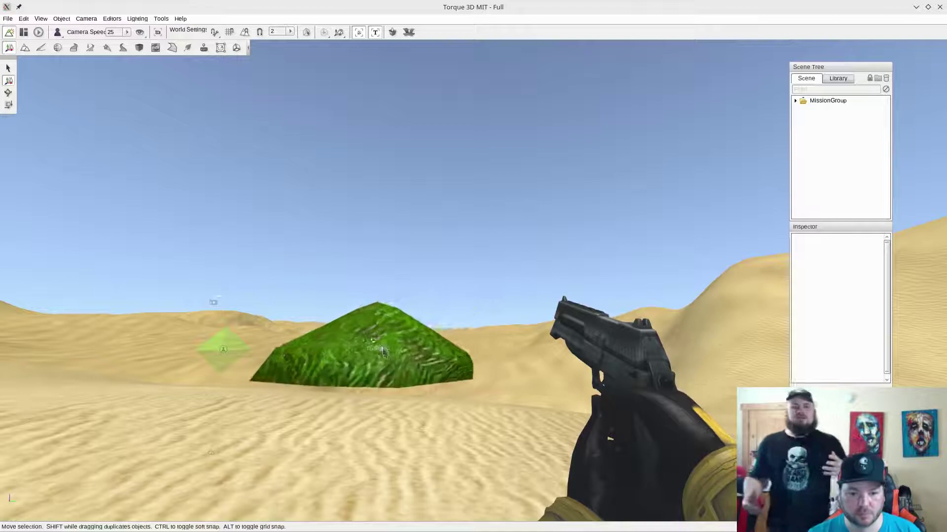
Select the slime object in the level and turn off its playAmbient option
{"action": "left_click", "coordinate": [399, 314]}
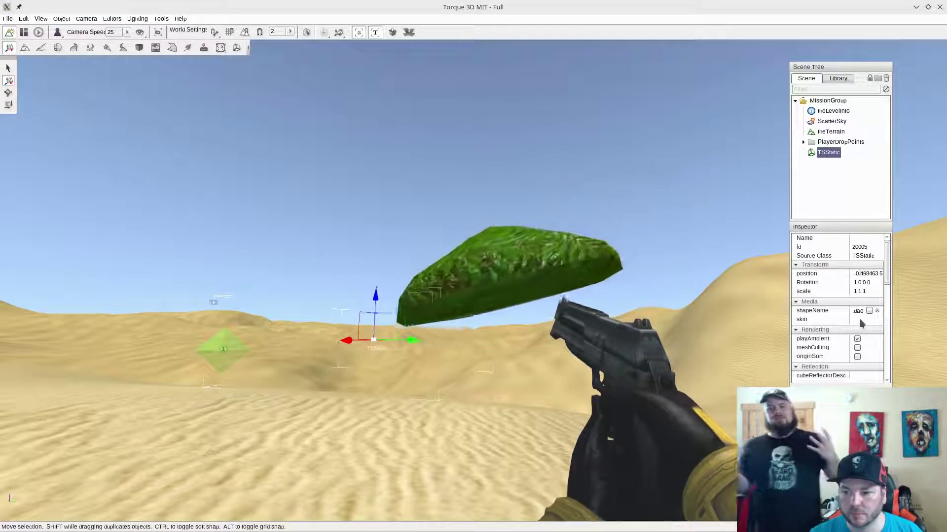
{"action": "scroll", "coordinate": [862, 299], "scroll_direction": "down", "scroll_amount": 3}
{"action": "scroll", "coordinate": [865, 308], "scroll_direction": "up", "scroll_amount": 2}
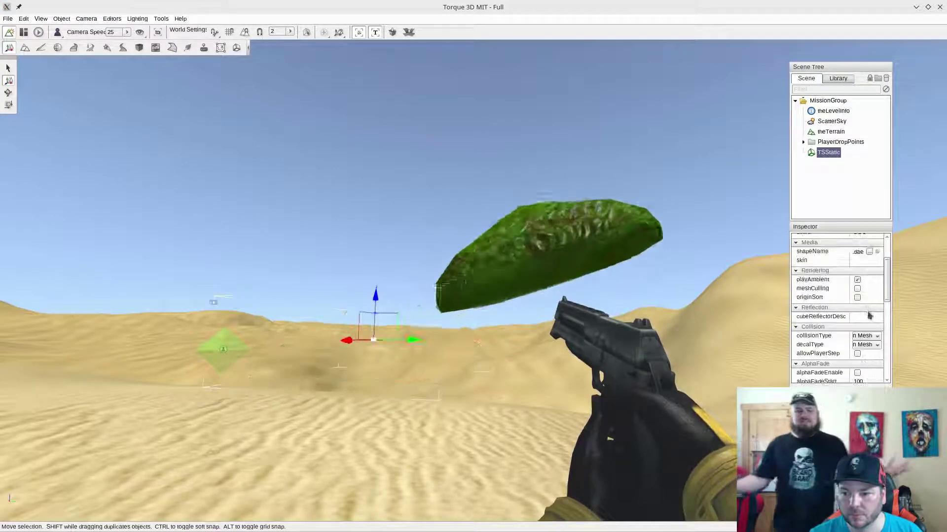
{"action": "key", "text": "a"}
{"action": "right_click_drag", "start_coordinate": [501, 257], "coordinate": [520, 262]}
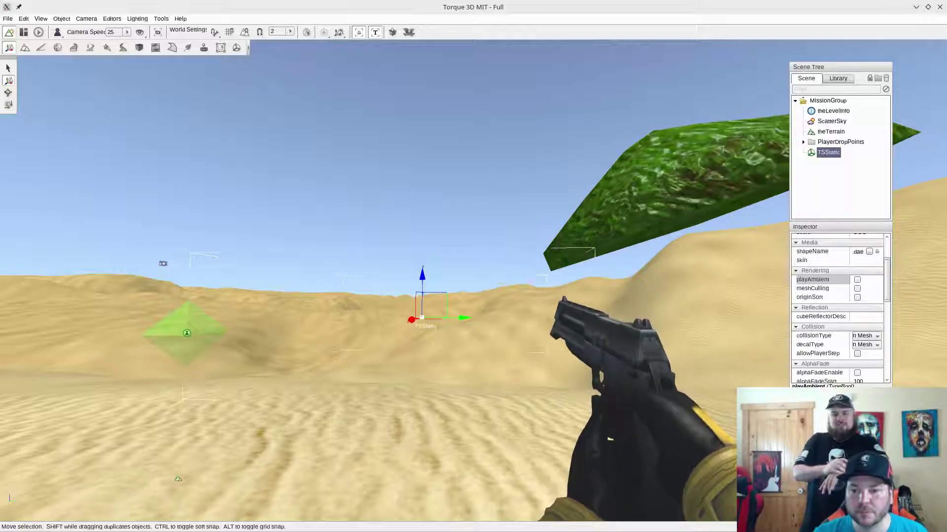
Move the Scene Tree and Inspector windows out of the way of the slime
{"action": "key", "text": "d"}
{"action": "mouse_move", "coordinate": [519, 263]}
{"action": "right_mouse_down"}
{"action": "mouse_move", "coordinate": [517, 272]}
{"action": "mouse_move", "coordinate": [498, 270]}
{"action": "mouse_move", "coordinate": [518, 267]}
{"action": "right_mouse_up"}
{"action": "key", "text": "d"}
{"action": "key", "text": "a"}
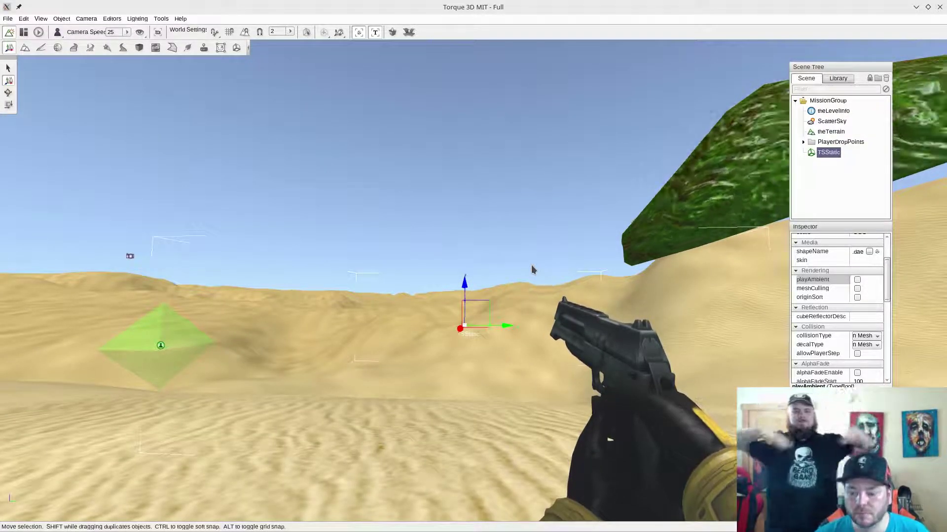
{"action": "left_click_drag", "start_coordinate": [846, 66], "coordinate": [902, 46]}
{"action": "right_click_drag", "start_coordinate": [482, 165], "coordinate": [547, 189]}
{"action": "key", "text": "d"}
{"action": "key", "text": "s"}
Switch from the player camera to the free camera and view the slime and the player character from outside
{"action": "left_click", "coordinate": [86, 18]}
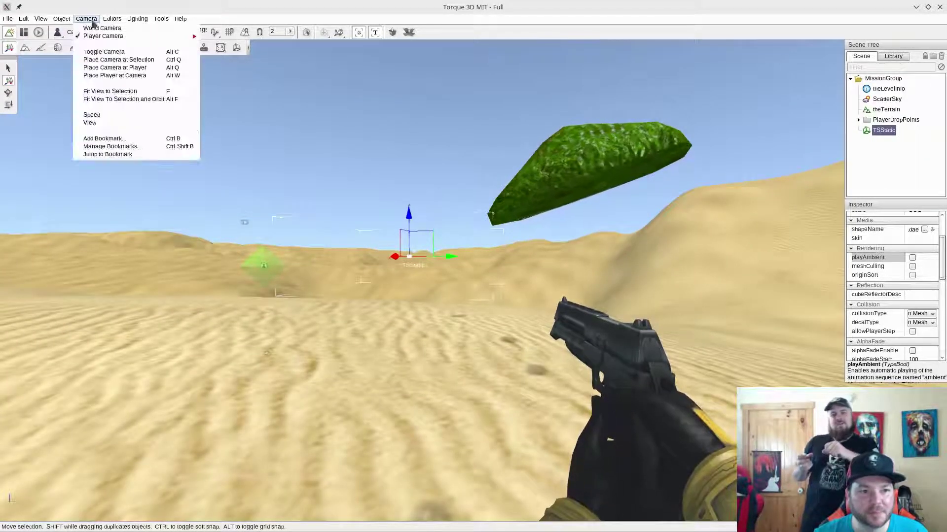
{"action": "left_click", "coordinate": [106, 61]}
{"action": "key", "text": "s"}
{"action": "right_click_drag", "start_coordinate": [424, 217], "coordinate": [338, 236]}
{"action": "key", "text": "d"}
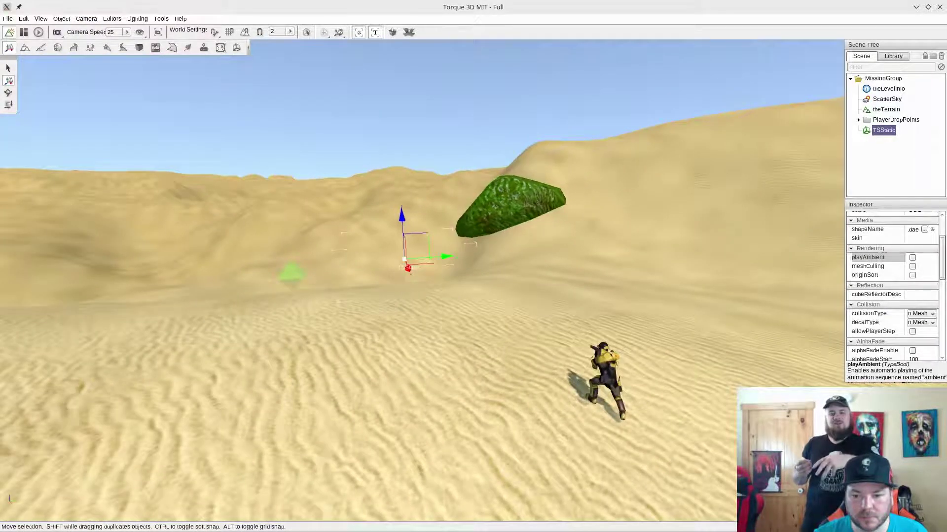
{"action": "key", "text": "a"}
{"action": "right_click_drag", "start_coordinate": [479, 325], "coordinate": [574, 309]}
{"action": "key", "text": "w"}
{"action": "key", "text": "s"}
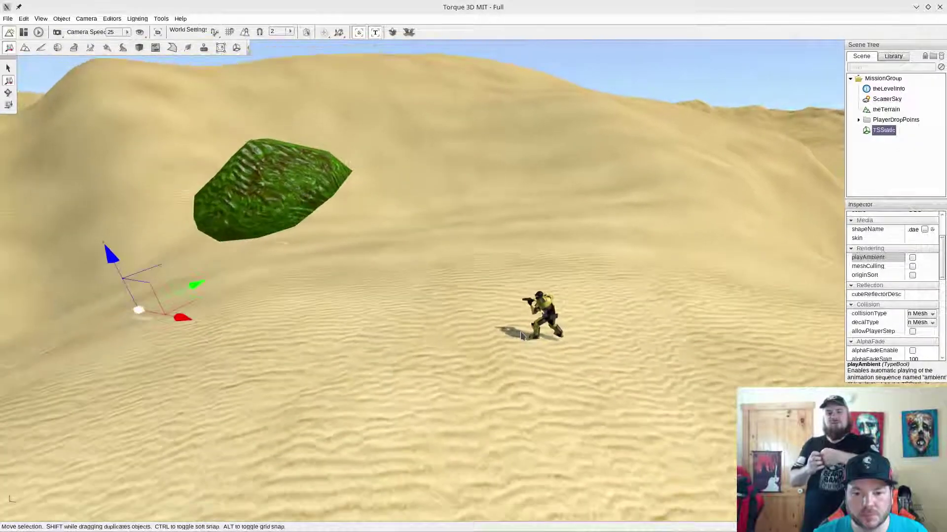
Open the player character in the Shape Editor and move the Shapes and Advanced Properties windows clear of the model
{"action": "left_click", "coordinate": [546, 316]}
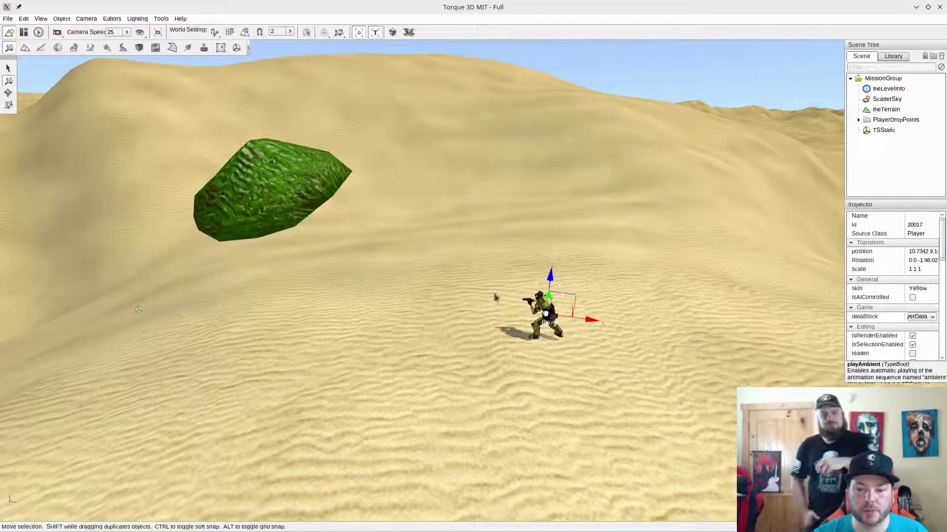
{"action": "left_click", "coordinate": [237, 49]}
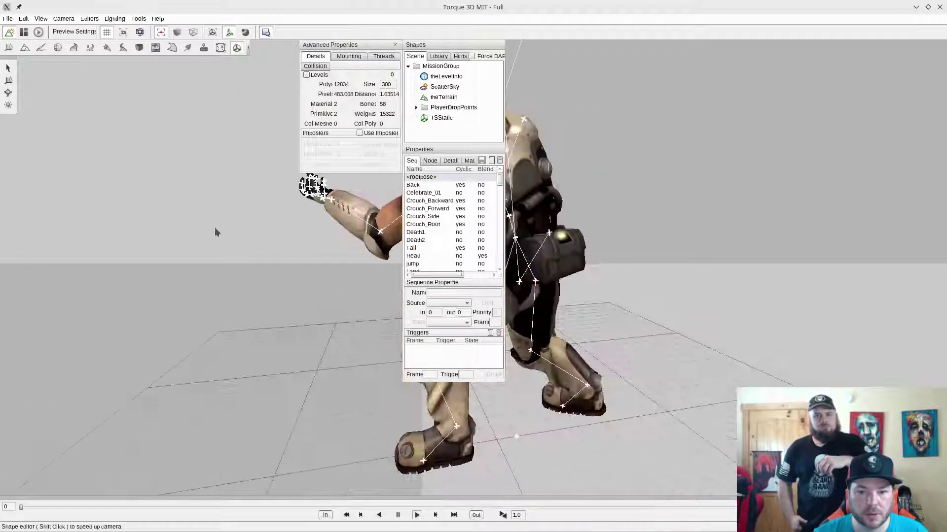
{"action": "left_click_drag", "start_coordinate": [461, 45], "coordinate": [907, 51]}
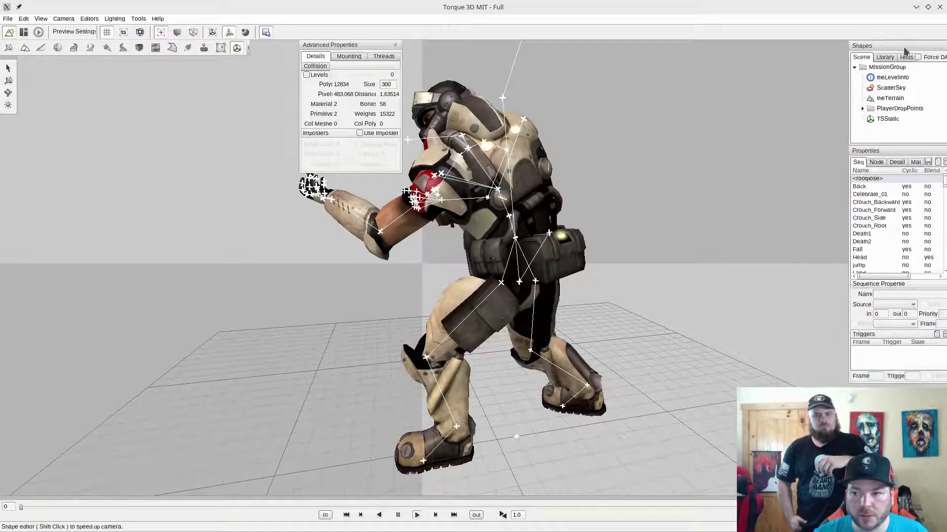
{"action": "left_click_drag", "start_coordinate": [394, 46], "coordinate": [823, 46]}
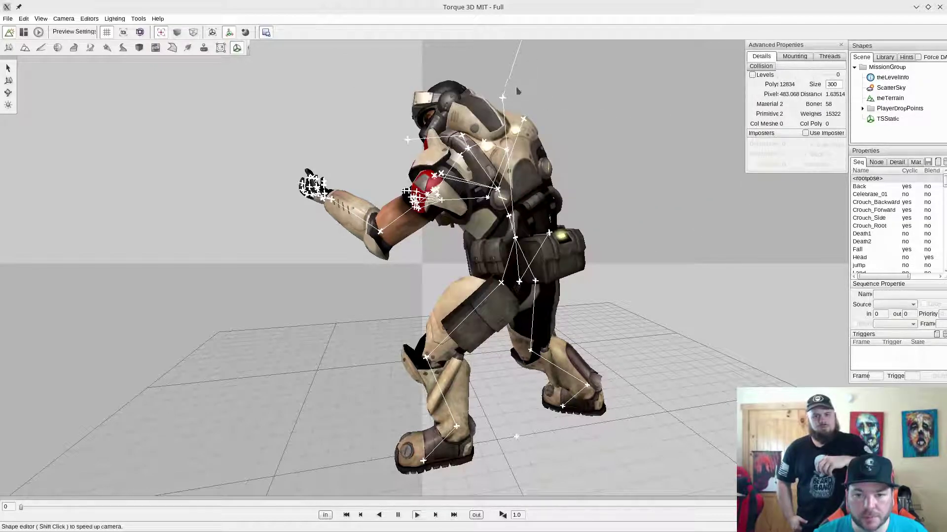
Select the cam node above the player model's head and examine its position from behind and from the side
{"action": "right_click_drag", "start_coordinate": [362, 210], "coordinate": [338, 215]}
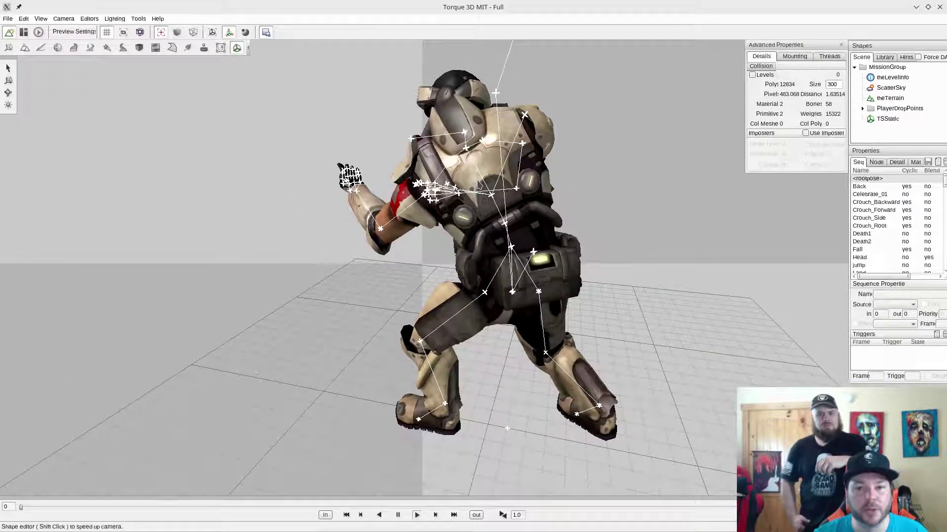
{"action": "right_click_drag", "start_coordinate": [326, 213], "coordinate": [340, 212]}
{"action": "left_click", "coordinate": [517, 64]}
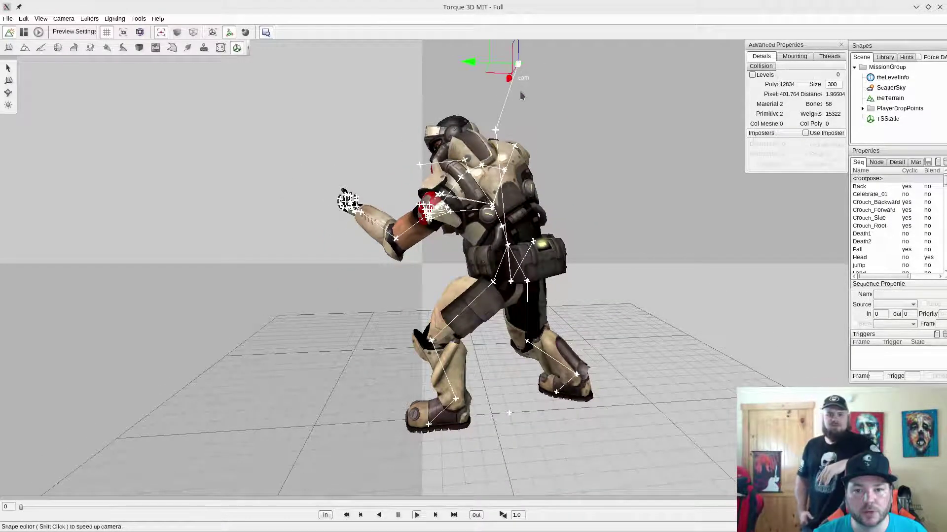
{"action": "scroll", "coordinate": [521, 75], "scroll_direction": "down", "scroll_amount": 1}
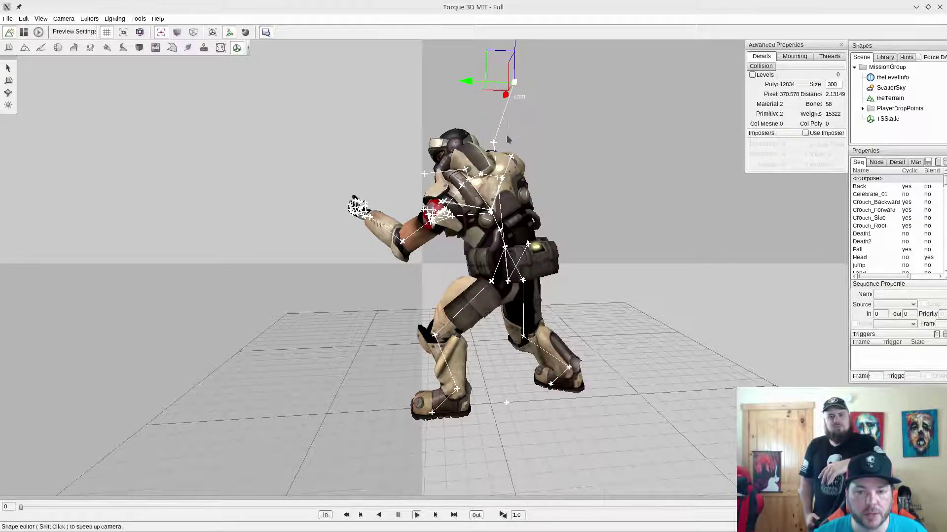
{"action": "right_click_drag", "start_coordinate": [504, 141], "coordinate": [431, 202]}
{"action": "scroll", "coordinate": [436, 193], "scroll_direction": "up", "scroll_amount": 3}
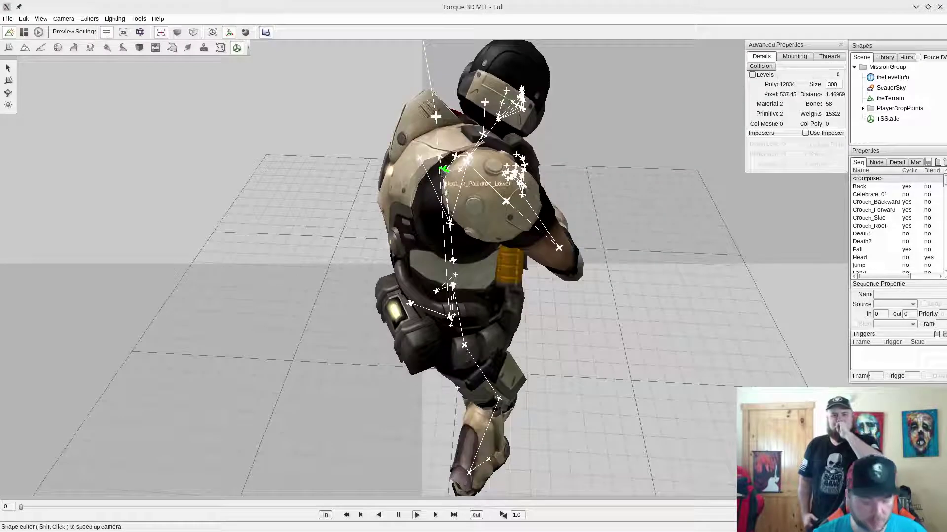
{"action": "right_click_drag", "start_coordinate": [442, 137], "coordinate": [442, 99]}
{"action": "scroll", "coordinate": [414, 428], "scroll_direction": "down", "scroll_amount": 5}
{"action": "middle_click_drag", "start_coordinate": [421, 150], "coordinate": [420, 502]}
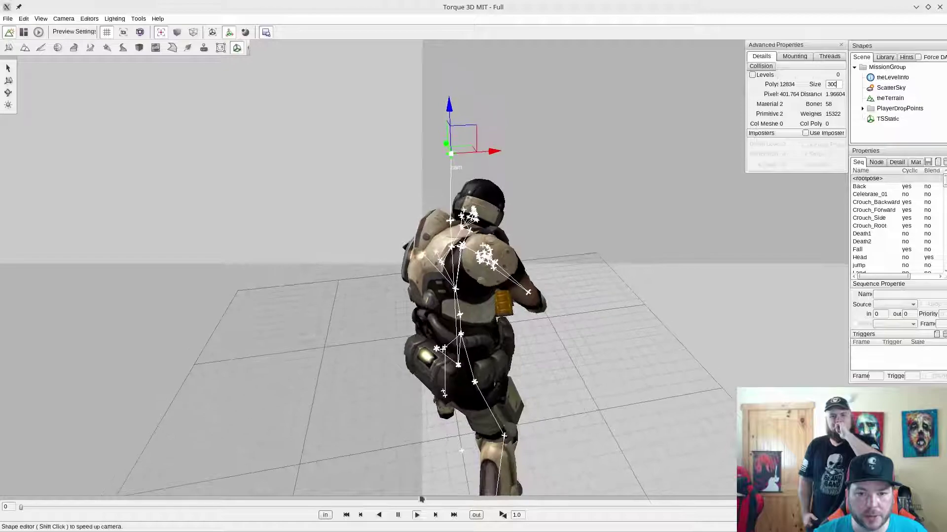
{"action": "scroll", "coordinate": [465, 273], "scroll_direction": "up", "scroll_amount": 4}
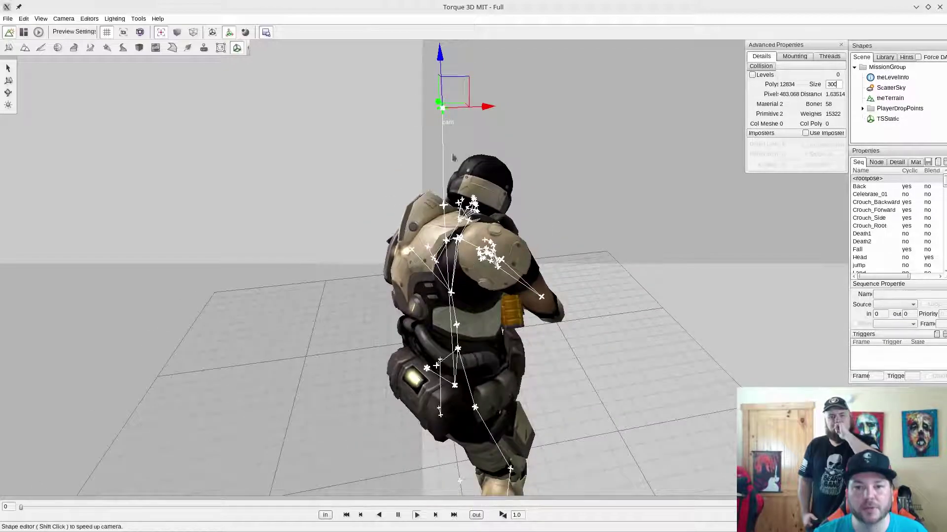
{"action": "right_click_drag", "start_coordinate": [369, 125], "coordinate": [452, 114]}
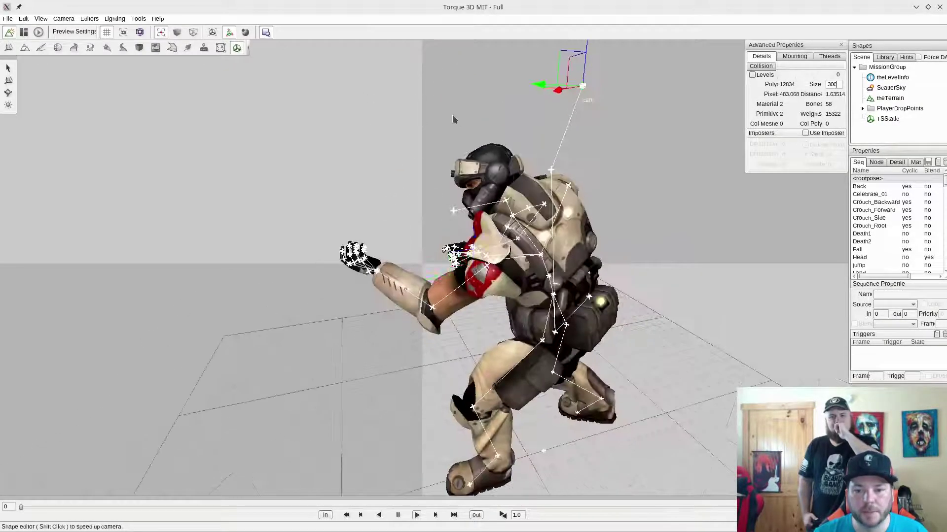
{"action": "scroll", "coordinate": [491, 150], "scroll_direction": "down", "scroll_amount": 3}
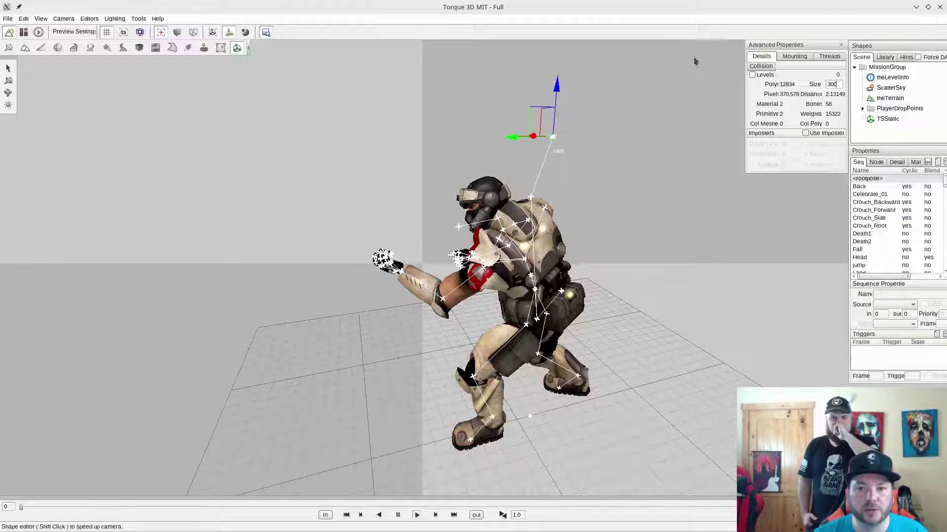
Select the eye node in front of the player model's face and examine its position from several angles
{"action": "right_click_drag", "start_coordinate": [610, 186], "coordinate": [524, 206]}
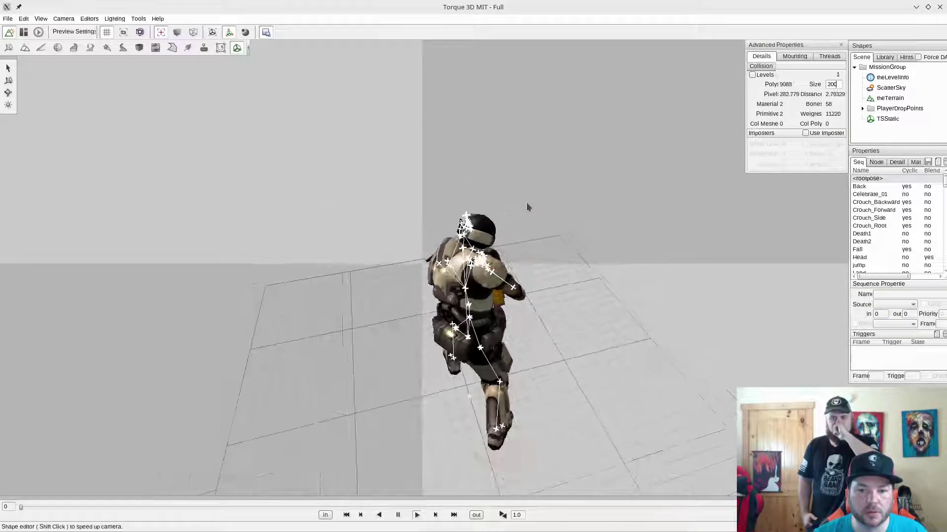
{"action": "scroll", "coordinate": [527, 202], "scroll_direction": "up", "scroll_amount": 5}
{"action": "scroll", "coordinate": [534, 199], "scroll_direction": "up", "scroll_amount": 1}
{"action": "right_click_drag", "start_coordinate": [403, 187], "coordinate": [429, 202]}
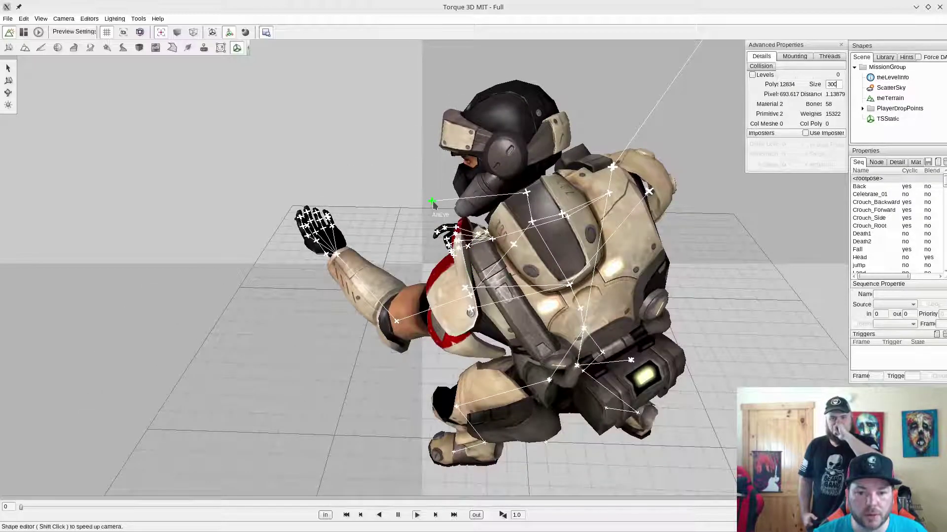
{"action": "left_click", "coordinate": [433, 204]}
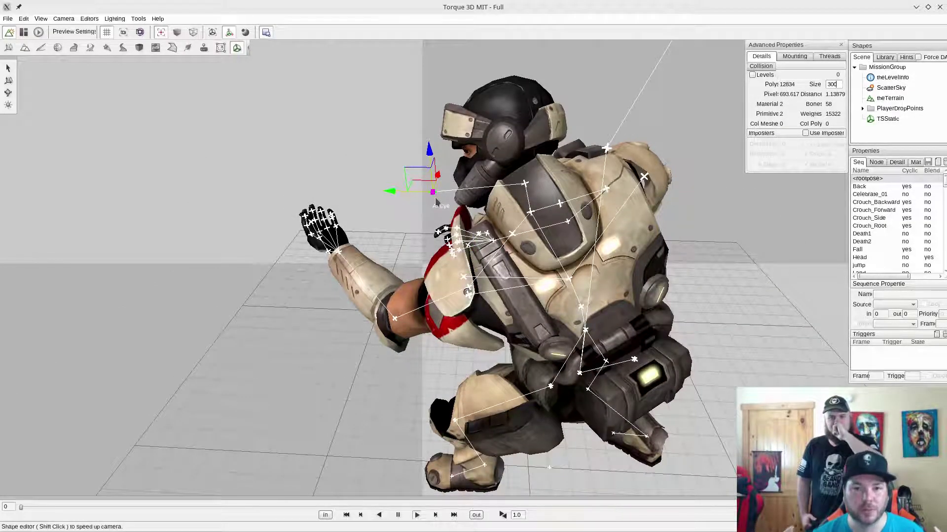
{"action": "right_click_drag", "start_coordinate": [491, 215], "coordinate": [367, 194]}
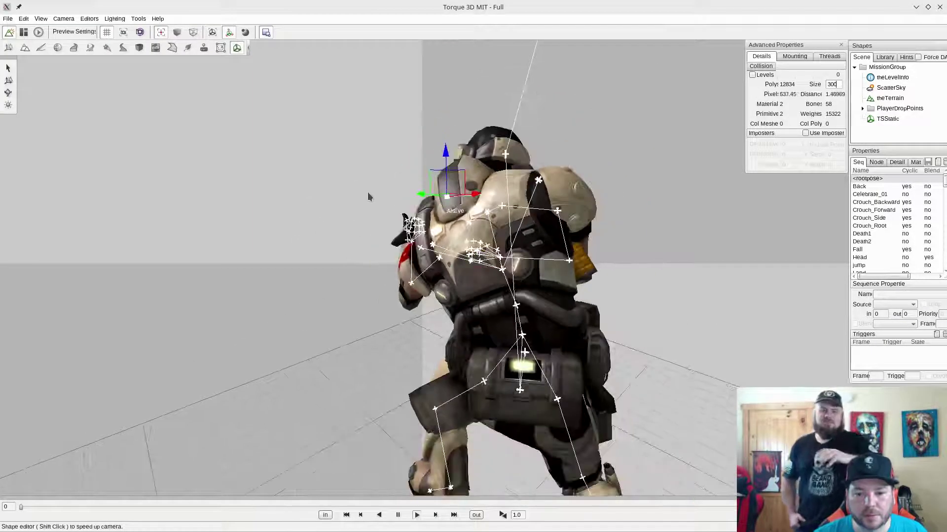
{"action": "scroll", "coordinate": [369, 193], "scroll_direction": "down", "scroll_amount": 5}
{"action": "right_click_drag", "start_coordinate": [302, 291], "coordinate": [194, 270]}
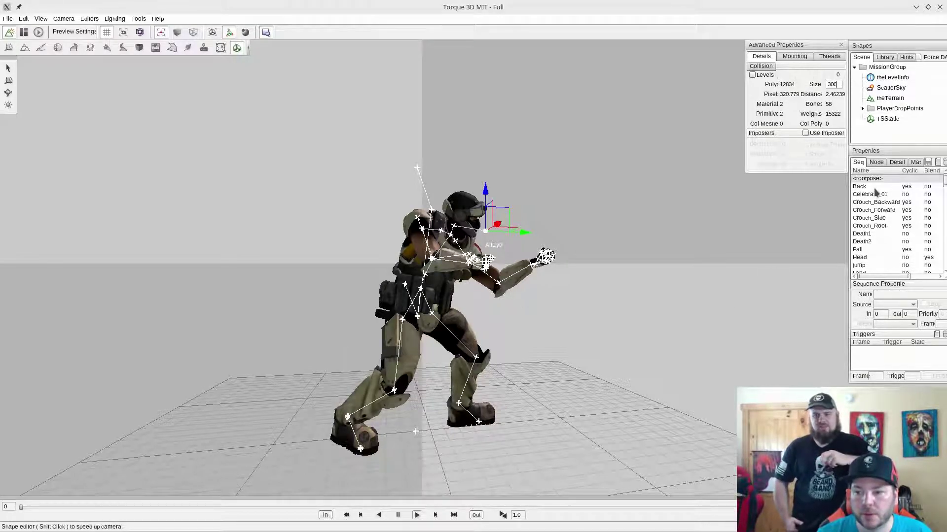
Widen the Shapes and Properties windows and look through the player model's full list of animation sequences
{"action": "left_click_drag", "start_coordinate": [844, 201], "coordinate": [775, 200]}
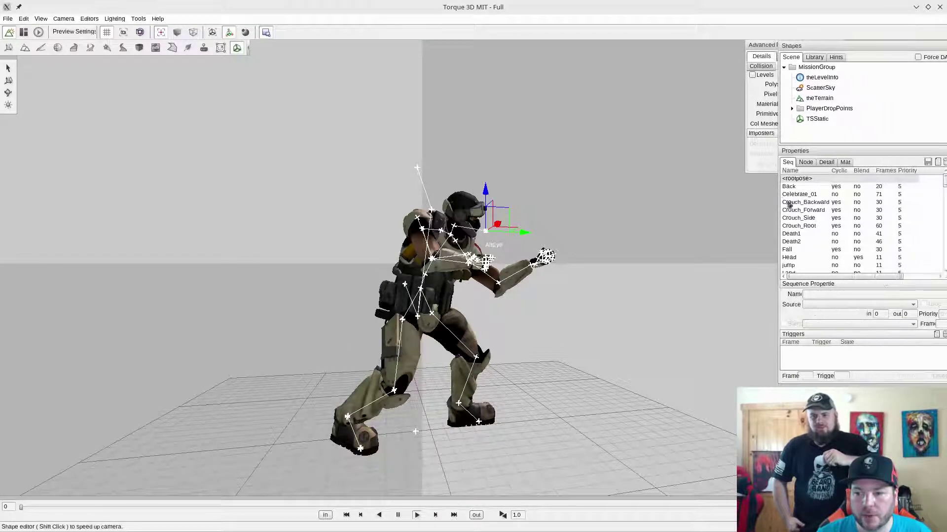
{"action": "scroll", "coordinate": [806, 200], "scroll_direction": "down", "scroll_amount": 10}
{"action": "scroll", "coordinate": [807, 201], "scroll_direction": "down", "scroll_amount": 12}
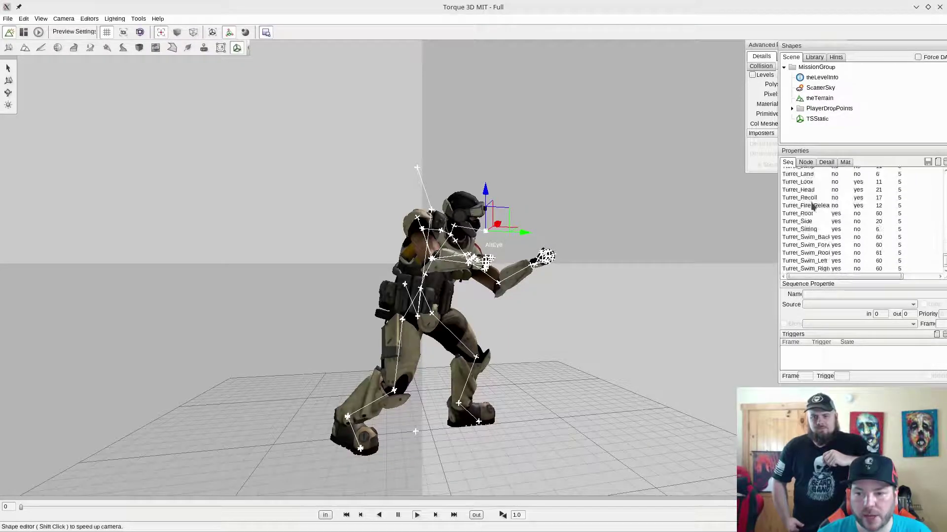
{"action": "scroll", "coordinate": [816, 211], "scroll_direction": "up", "scroll_amount": 12}
{"action": "scroll", "coordinate": [817, 212], "scroll_direction": "up", "scroll_amount": 10}
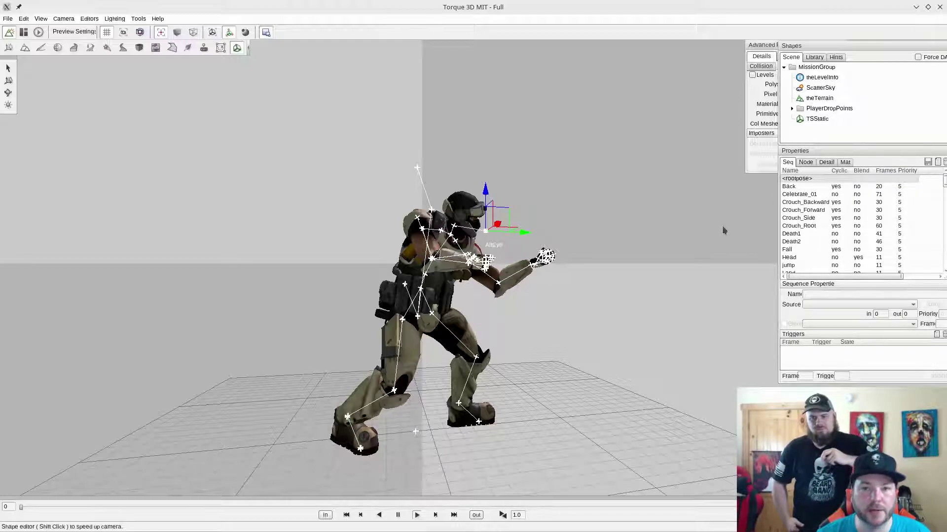
Preview the Back sequence on the player model and watch the motion from several angles
{"action": "left_click", "coordinate": [791, 187]}
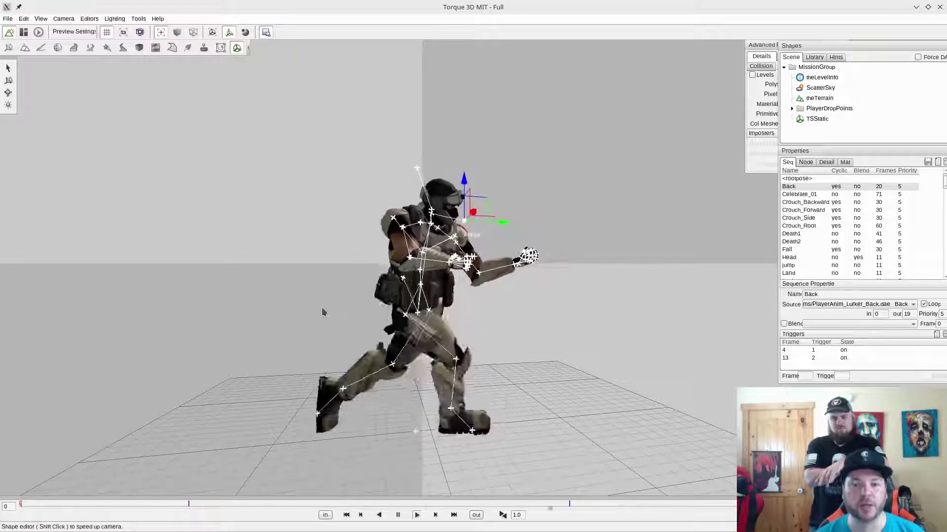
{"action": "right_click_drag", "start_coordinate": [176, 318], "coordinate": [298, 310]}
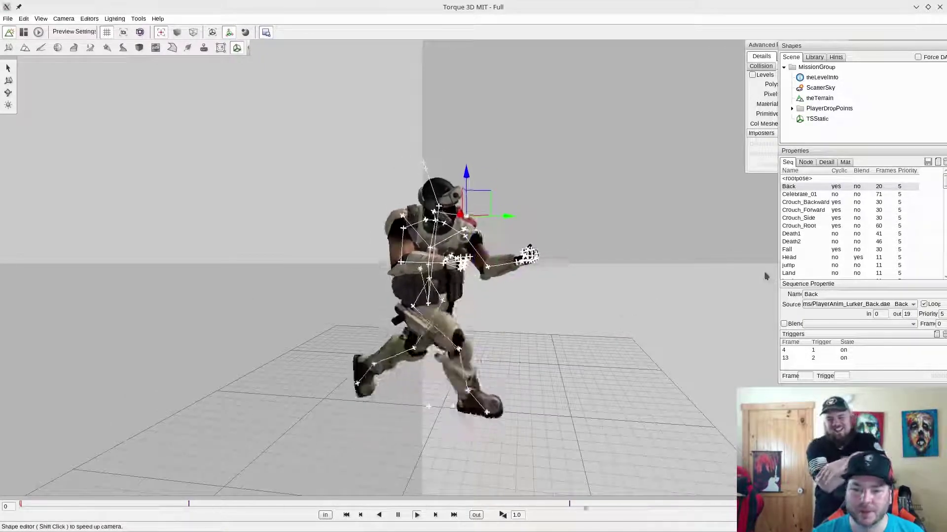
{"action": "right_click_drag", "start_coordinate": [725, 282], "coordinate": [754, 281]}
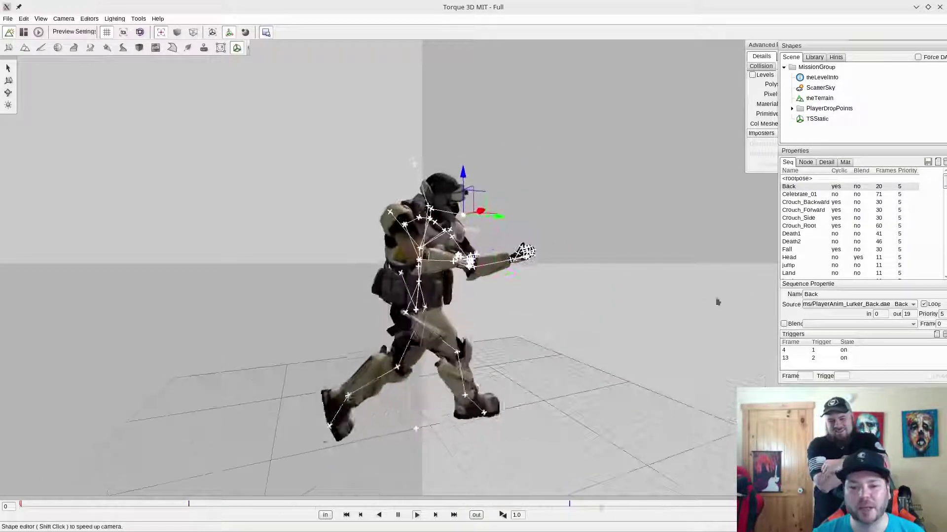
{"action": "scroll", "coordinate": [521, 284], "scroll_direction": "down", "scroll_amount": 2}
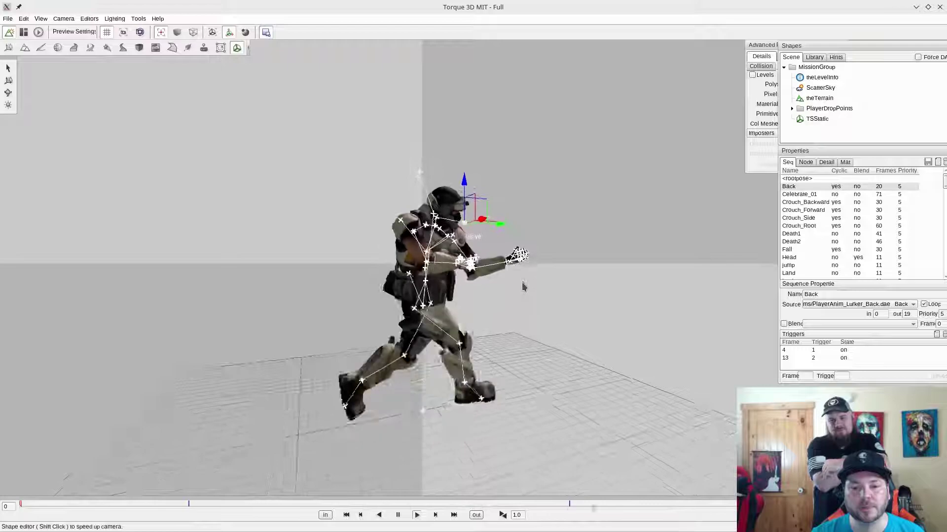
{"action": "scroll", "coordinate": [521, 282], "scroll_direction": "down", "scroll_amount": 2}
{"action": "right_click_drag", "start_coordinate": [519, 314], "coordinate": [514, 314]}
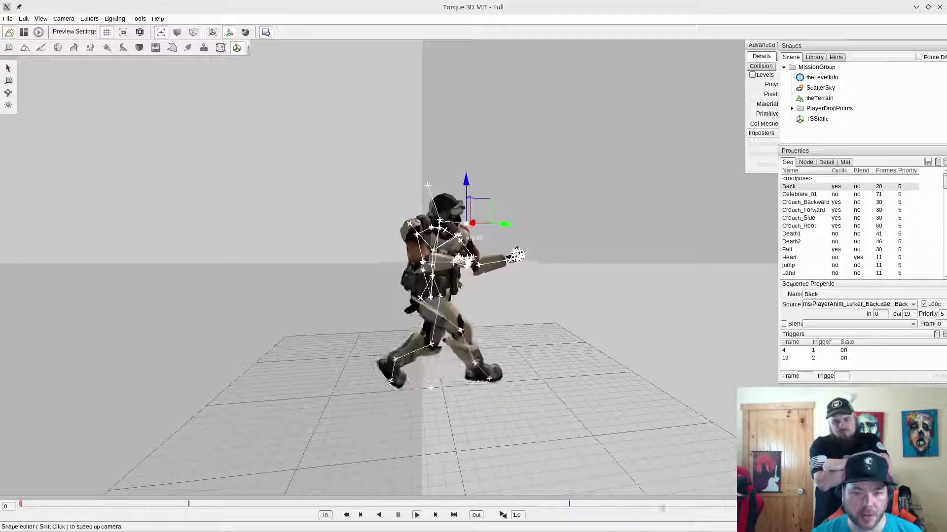
Preview the Celebrate_01 and Crouch_Backward sequences and watch the crouching motion from several angles
{"action": "left_click", "coordinate": [805, 196]}
{"action": "left_click", "coordinate": [789, 202]}
{"action": "left_click", "coordinate": [794, 197]}
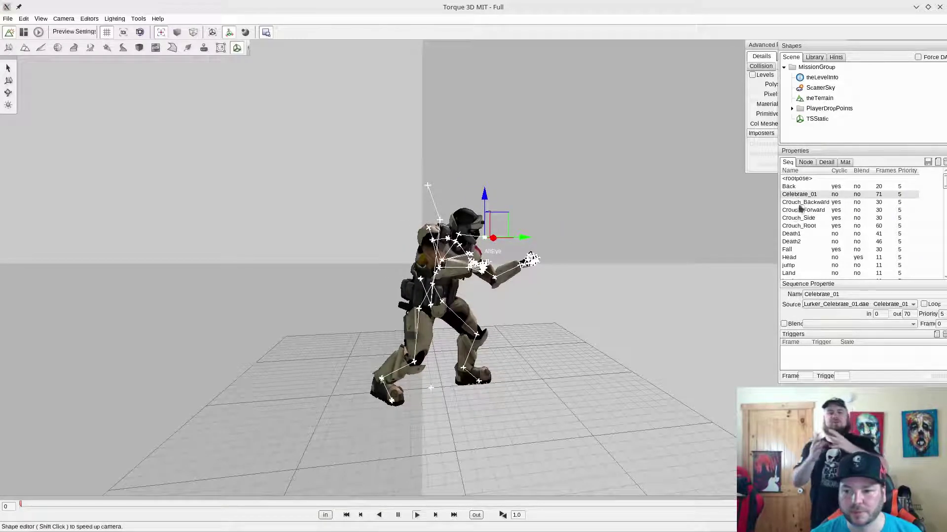
{"action": "left_click", "coordinate": [799, 202]}
{"action": "mouse_move", "coordinate": [661, 266]}
{"action": "right_mouse_down"}
{"action": "mouse_move", "coordinate": [542, 267]}
{"action": "mouse_move", "coordinate": [659, 256]}
{"action": "right_mouse_up"}
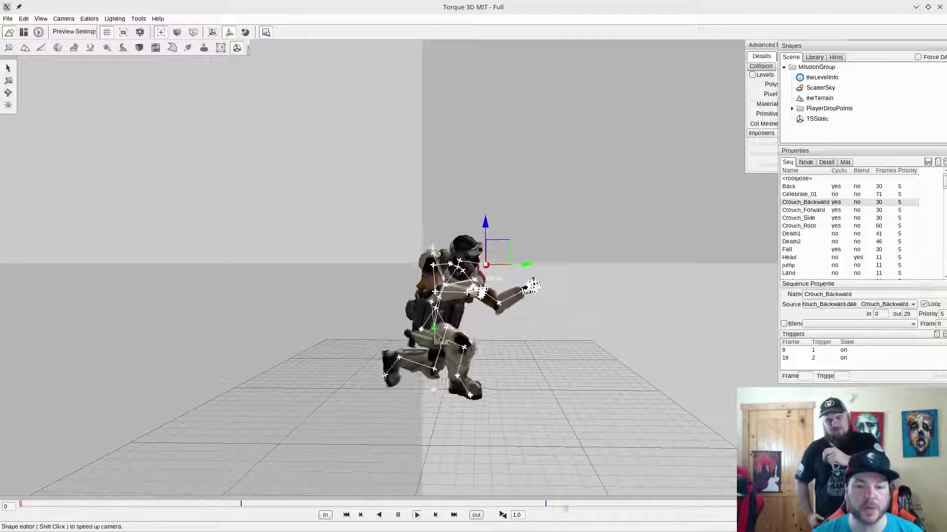
{"action": "right_click_drag", "start_coordinate": [552, 323], "coordinate": [482, 310]}
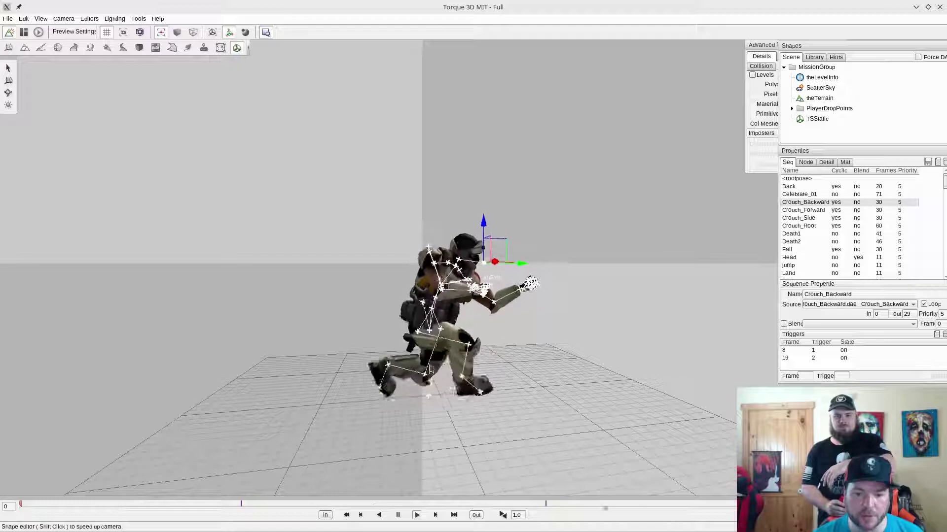
{"action": "mouse_move", "coordinate": [291, 396]}
{"action": "right_mouse_down"}
{"action": "mouse_move", "coordinate": [437, 414]}
{"action": "mouse_move", "coordinate": [332, 411]}
{"action": "mouse_move", "coordinate": [294, 385]}
{"action": "right_mouse_up"}
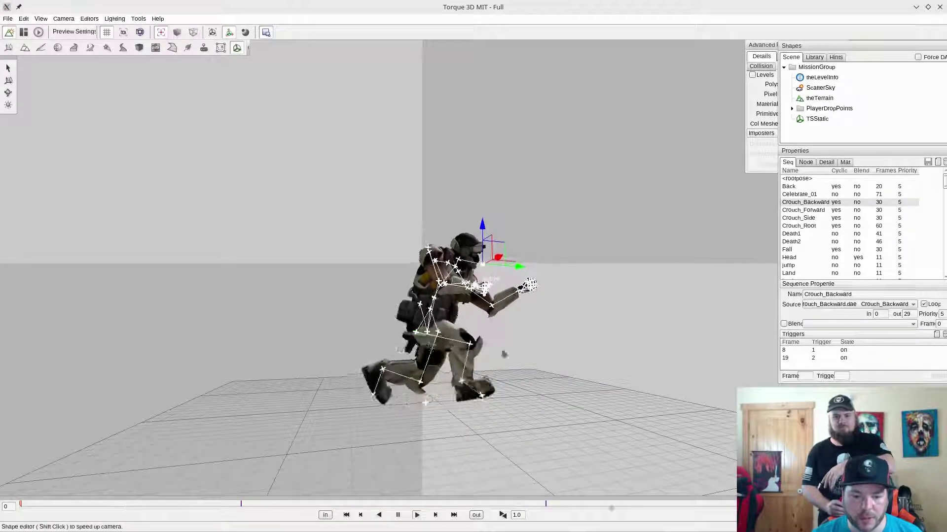
Return the player model to its root pose and view it from the side
{"action": "left_click", "coordinate": [794, 179]}
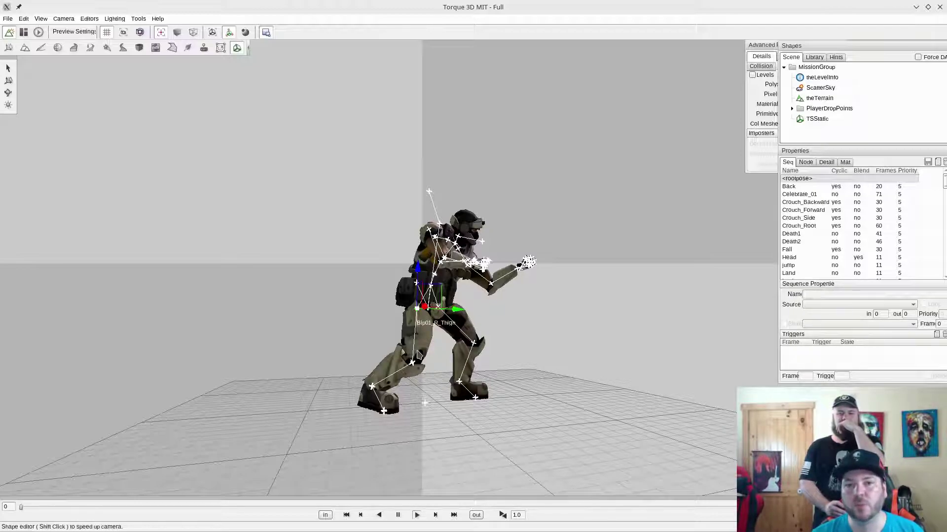
{"action": "mouse_move", "coordinate": [318, 361]}
{"action": "right_mouse_down"}
{"action": "mouse_move", "coordinate": [465, 365]}
{"action": "mouse_move", "coordinate": [305, 369]}
{"action": "right_mouse_up"}
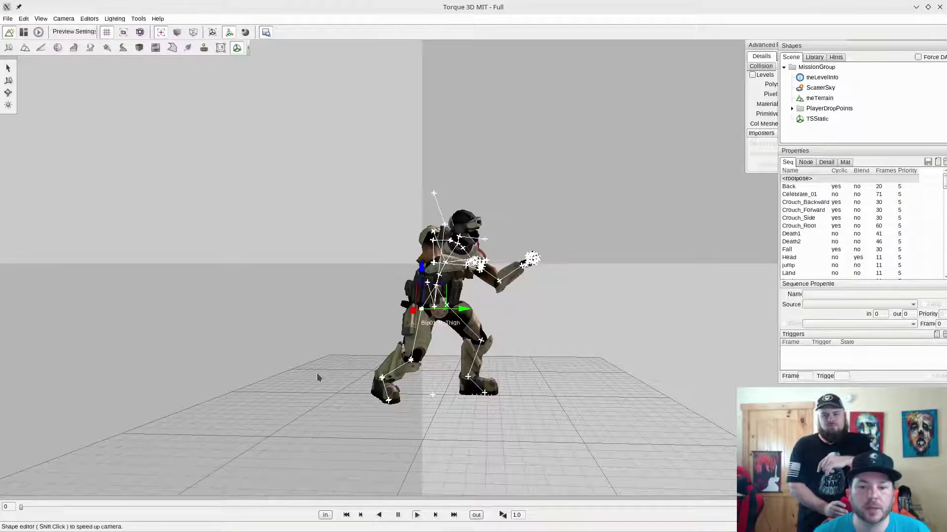
{"action": "mouse_move", "coordinate": [575, 282]}
{"action": "right_mouse_down"}
{"action": "mouse_move", "coordinate": [334, 280]}
{"action": "mouse_move", "coordinate": [580, 286]}
{"action": "right_mouse_up"}
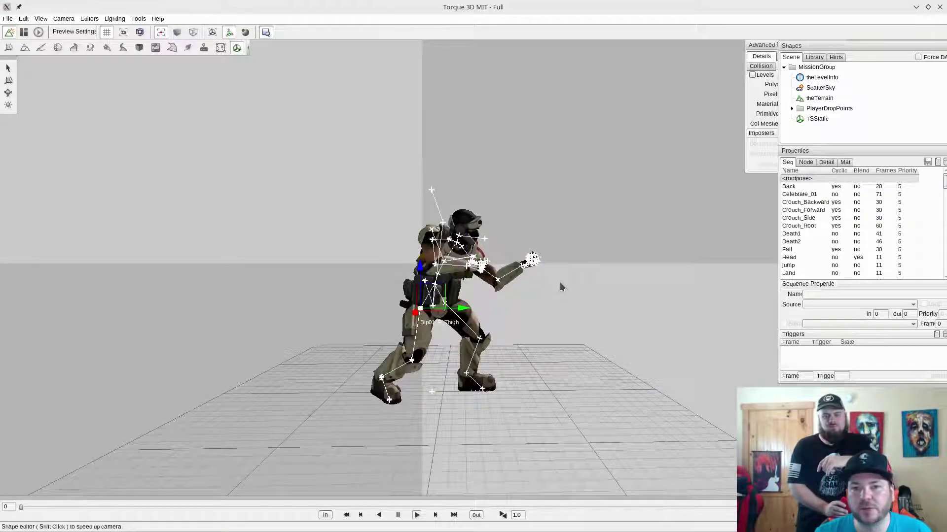
Go back to the desert level and turn on playAmbient for the slime object
{"action": "right_click_drag", "start_coordinate": [438, 293], "coordinate": [338, 336]}
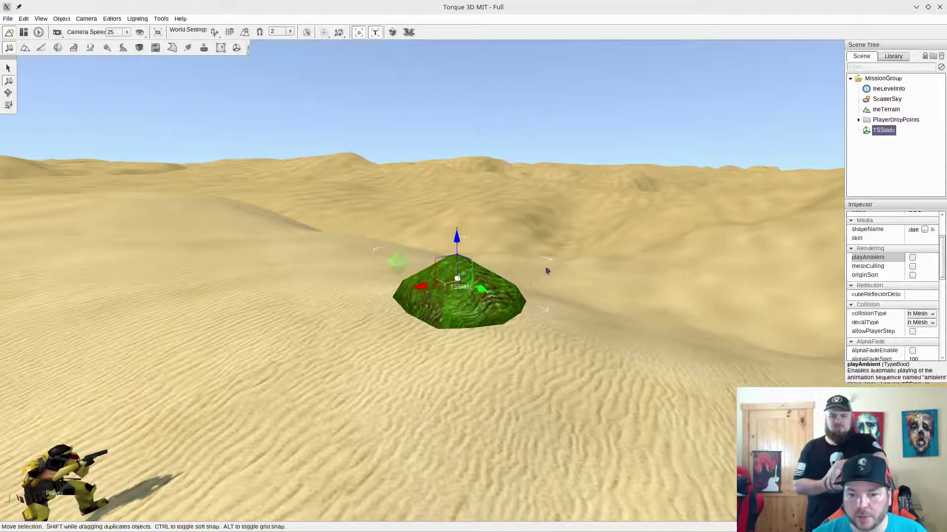
{"action": "right_click_drag", "start_coordinate": [397, 258], "coordinate": [345, 274]}
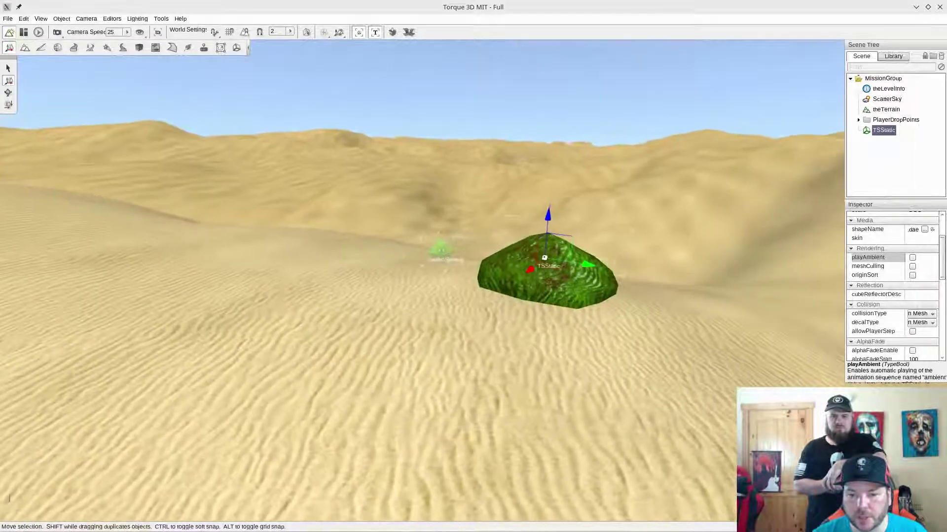
{"action": "left_click", "coordinate": [912, 258]}
Fly the camera back and forth near the slime to watch its ambient animation play in the level
{"action": "right_click_drag", "start_coordinate": [476, 241], "coordinate": [500, 233]}
{"action": "key", "text": "w"}
{"action": "key", "text": "s"}
{"action": "key", "text": "s"}
{"action": "key", "text": "w"}
{"action": "key", "text": "s"}
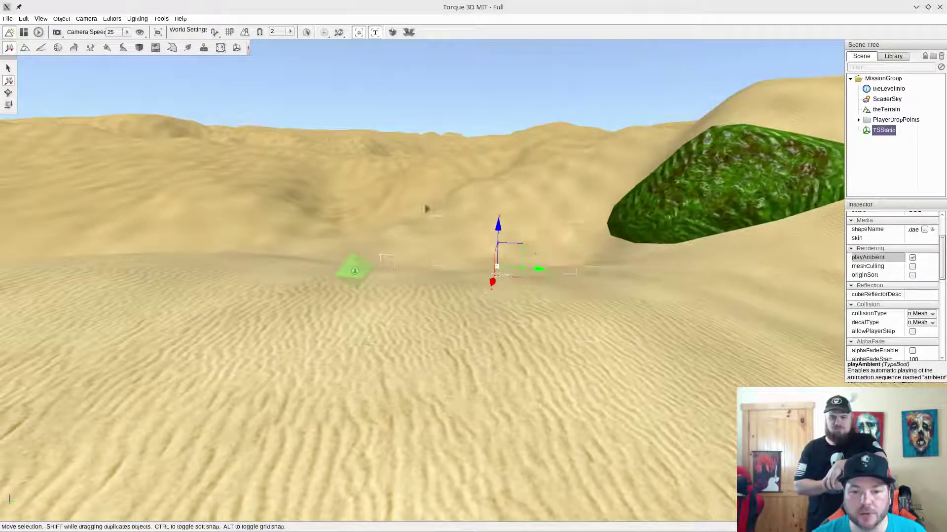
Turn off playAmbient for the slime, widen the property area, and set its collisionType and decalType to Visible Mesh
{"action": "left_click", "coordinate": [913, 257]}
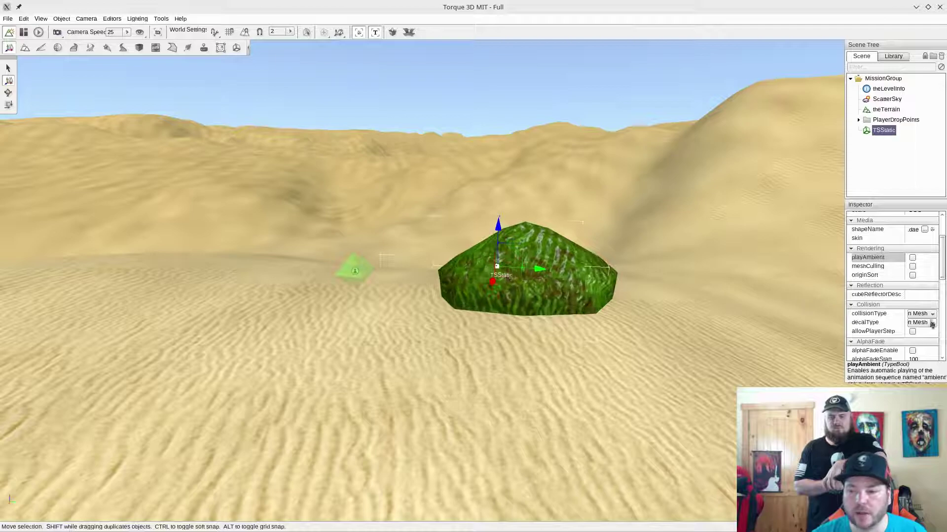
{"action": "left_click_drag", "start_coordinate": [842, 314], "coordinate": [608, 302]}
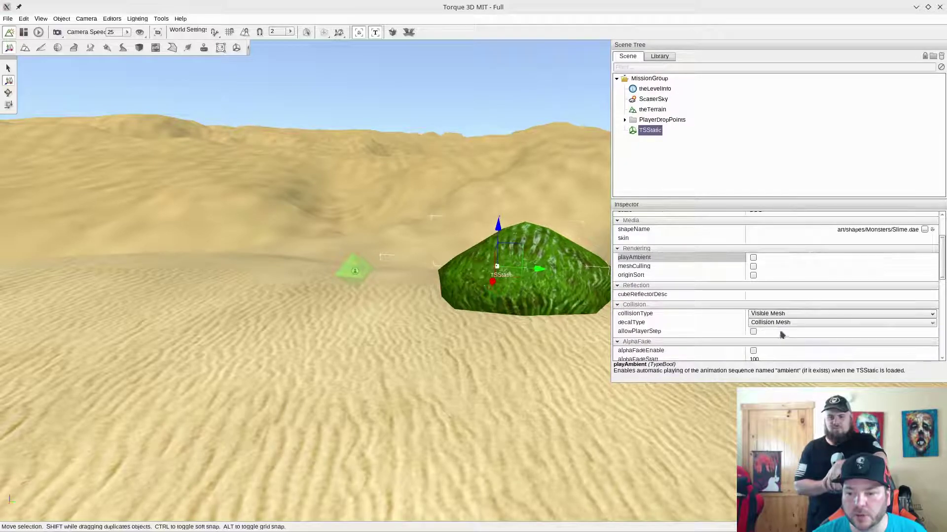
Bring the view closer to the slime, place the player at the camera, and lower the slime onto the sand
{"action": "right_click_drag", "start_coordinate": [398, 258], "coordinate": [418, 246]}
{"action": "key", "text": "w"}
{"action": "left_click", "coordinate": [87, 19]}
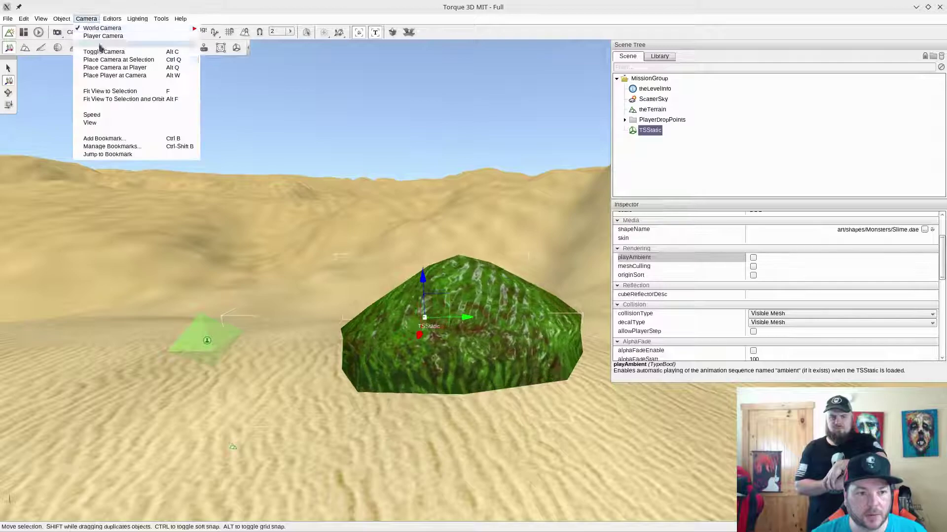
{"action": "left_click", "coordinate": [114, 72]}
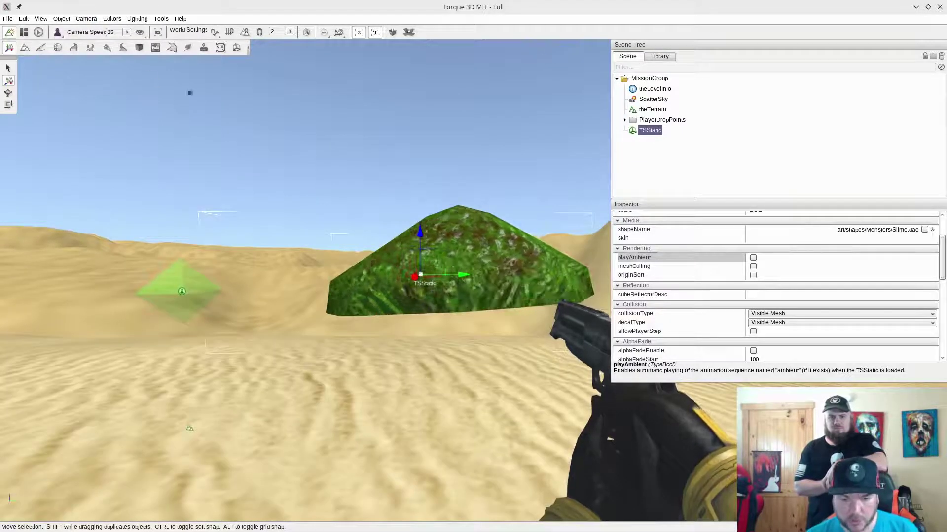
{"action": "left_click_drag", "start_coordinate": [421, 234], "coordinate": [444, 318]}
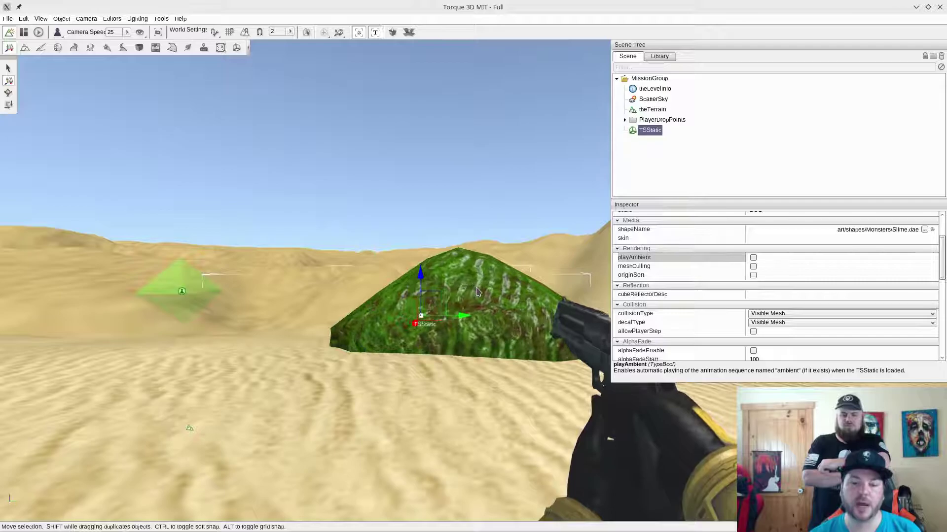
Start playing the level and walk and jump the player against the slime to test its collision
{"action": "key", "text": "F11"}
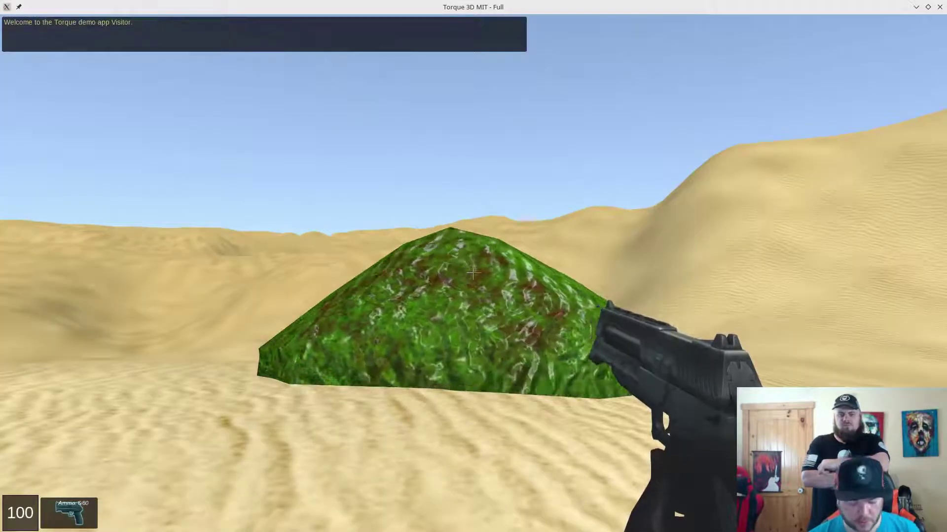
{"action": "key", "text": "w"}
{"action": "key", "text": "w"}
{"action": "key", "text": "space"}
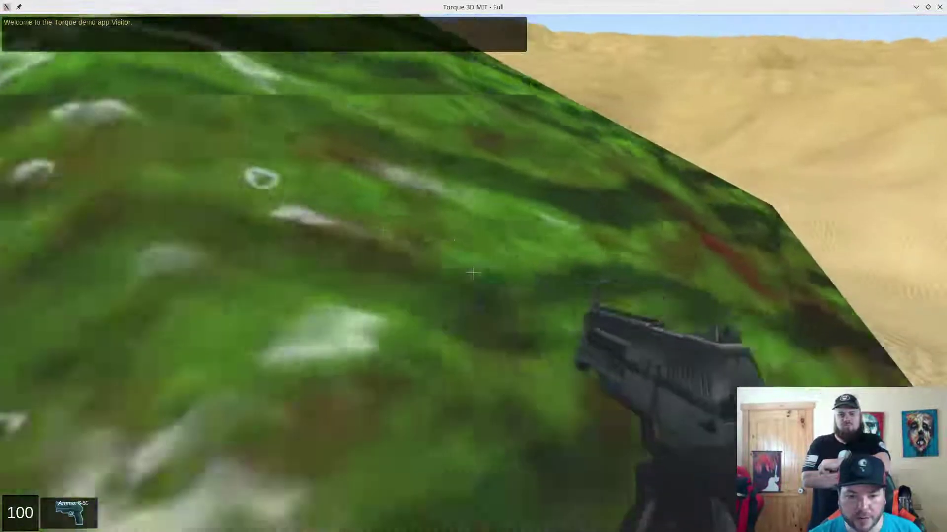
{"action": "key", "text": "w"}
{"action": "key", "text": "space"}
{"action": "key", "text": "space"}
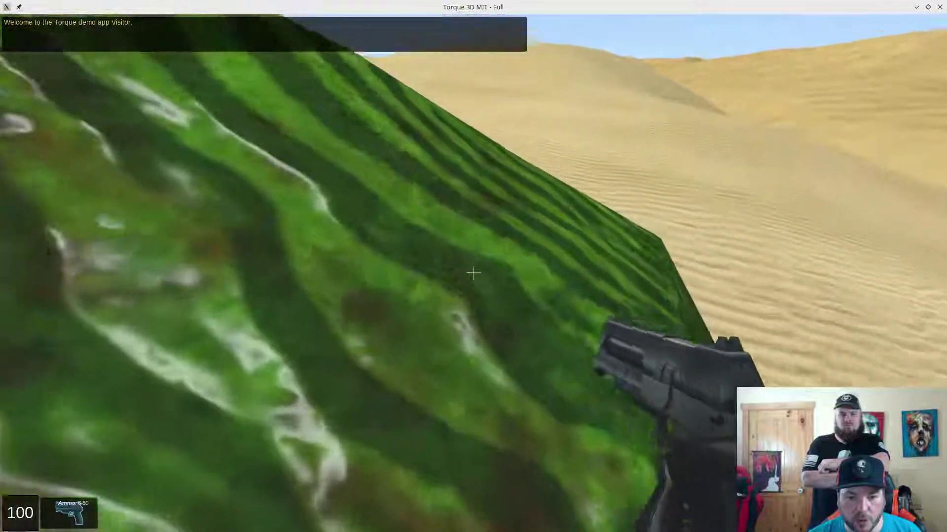
{"action": "key", "text": "w"}
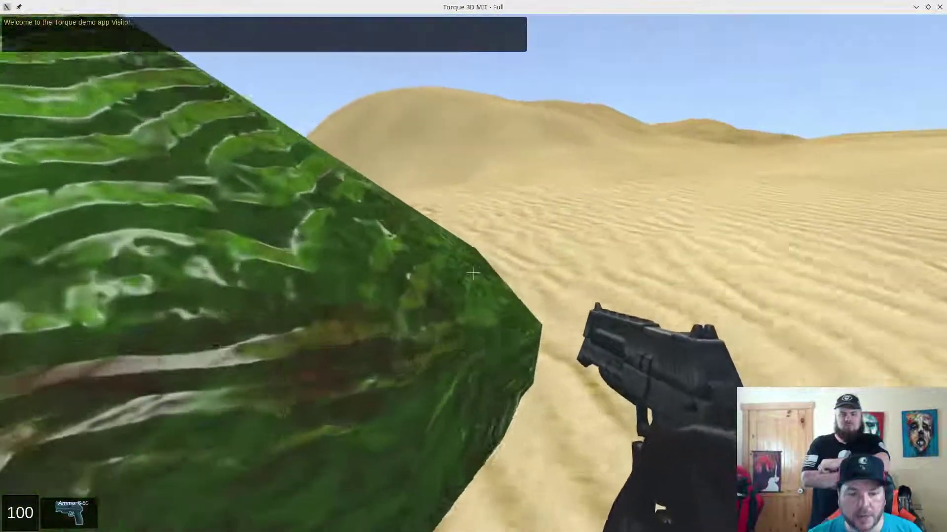
Circle the slime, climb onto it once more, and back off to view it from another side
{"action": "key", "text": "d"}
{"action": "key", "text": "s"}
{"action": "key", "text": "a"}
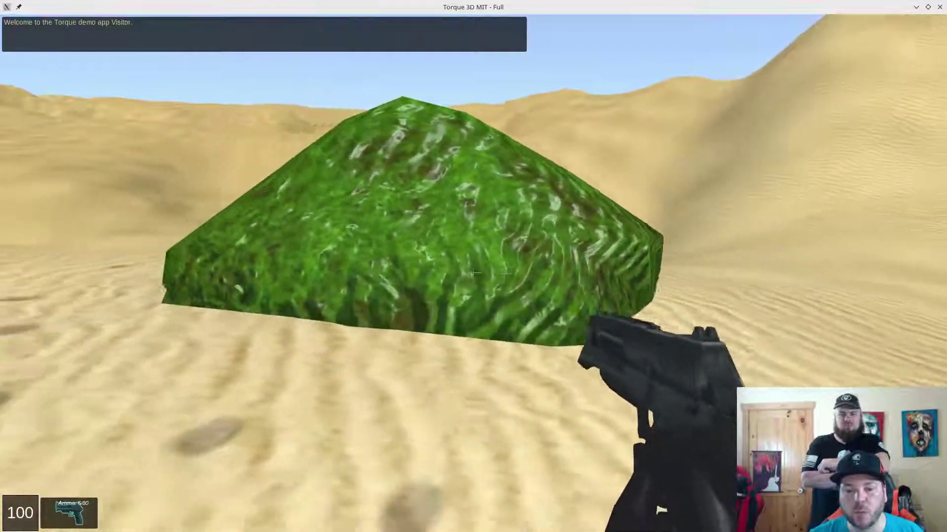
{"action": "key", "text": "a"}
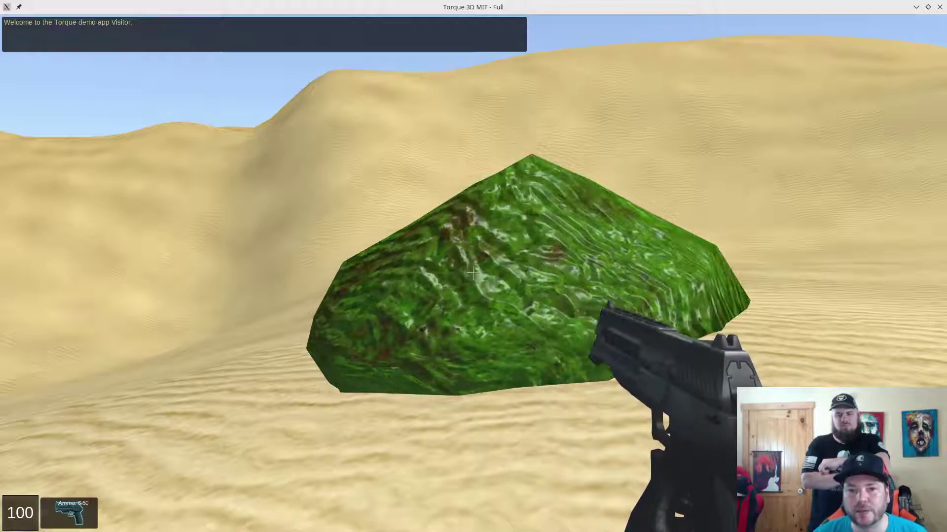
{"action": "key", "text": "w"}
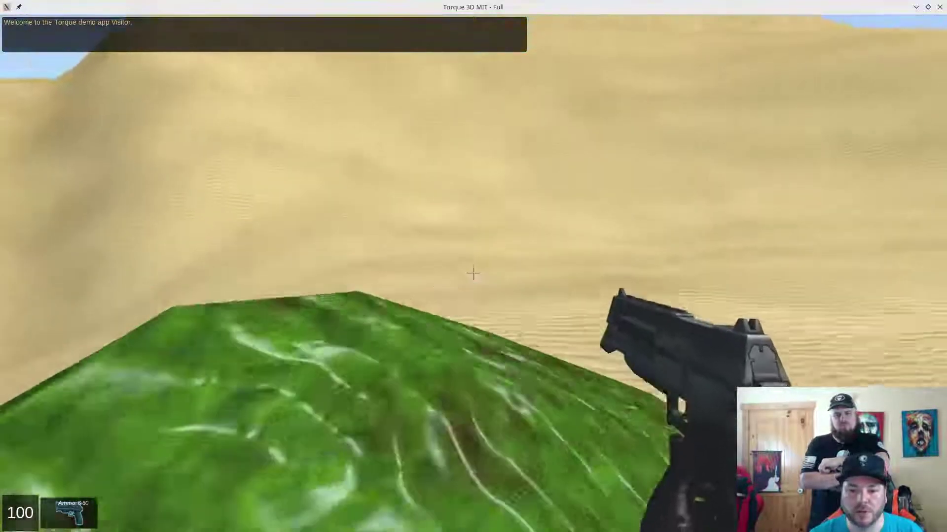
{"action": "key", "text": "w"}
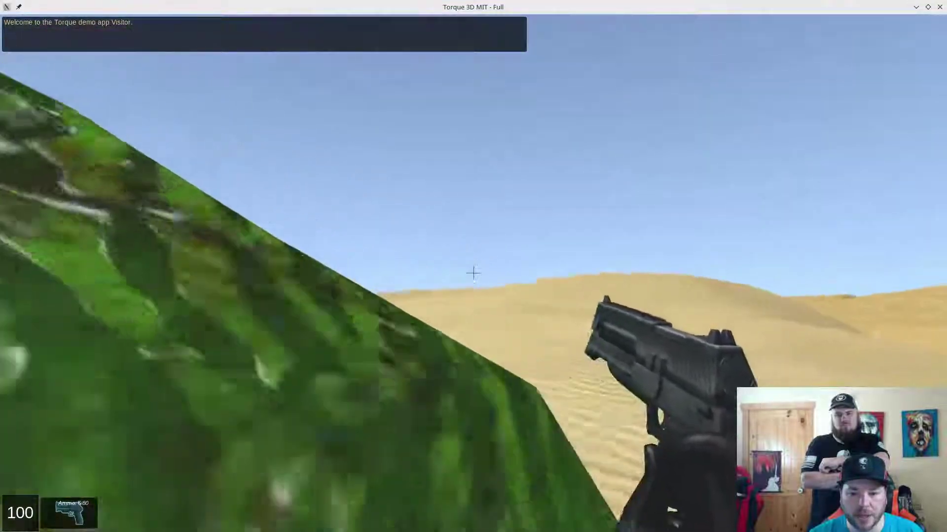
{"action": "key", "text": "s"}
{"action": "key", "text": "d"}
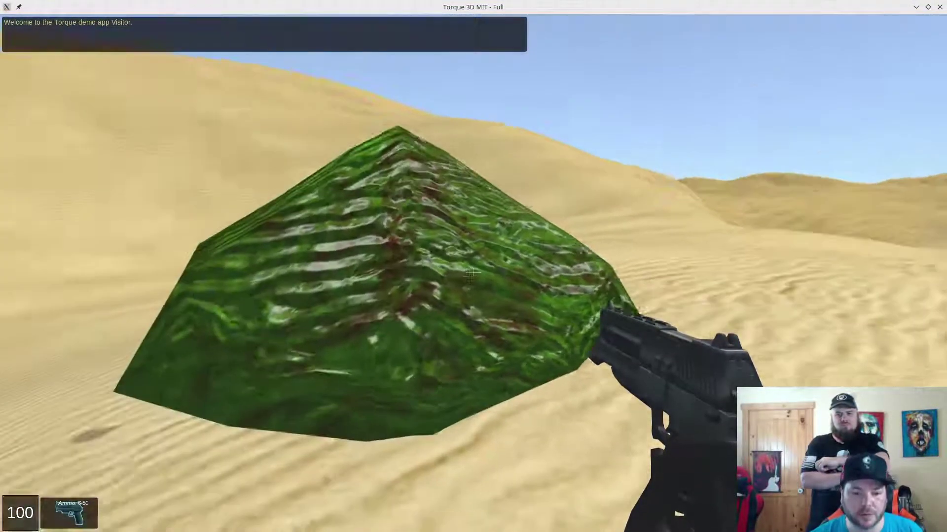
Switch to Blender for a brief look at the slime scene and return to the running Torque 3D game
{"action": "key", "text": "grave"}
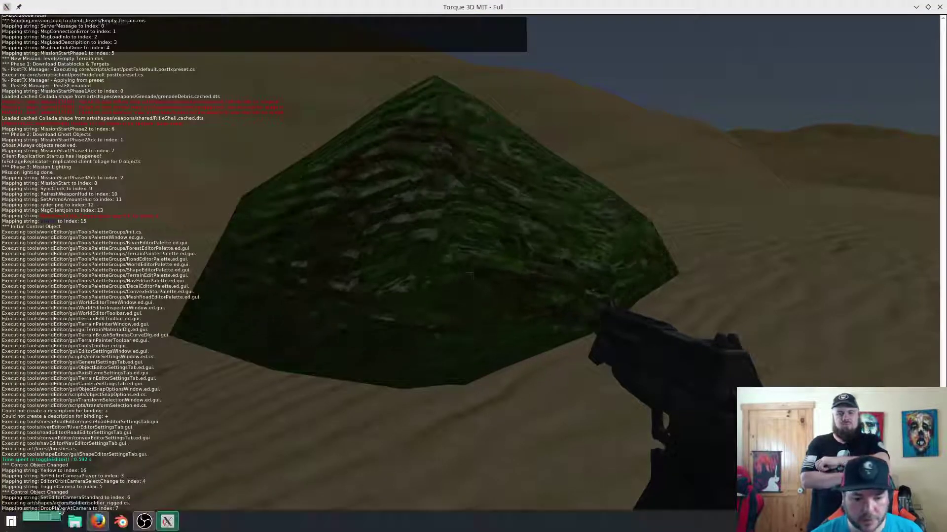
{"action": "left_click", "coordinate": [121, 522]}
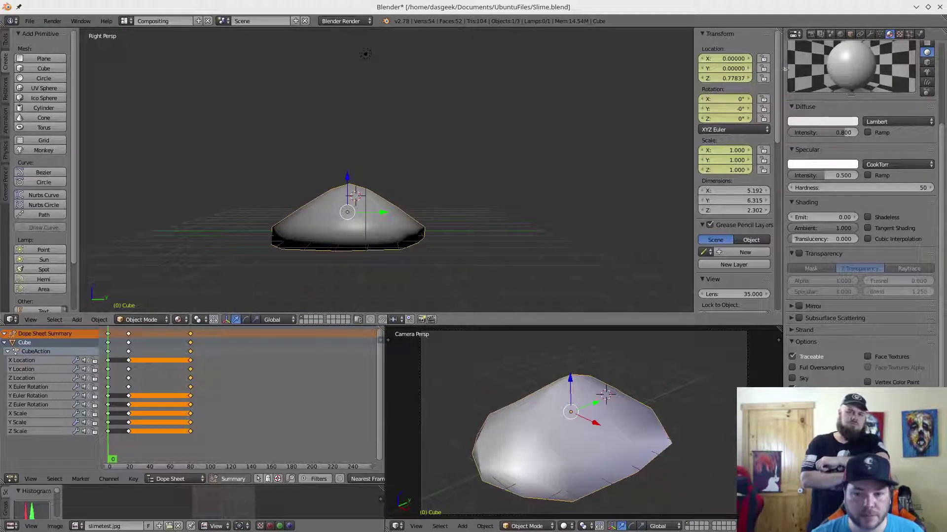
{"action": "left_click", "coordinate": [915, 7]}
{"action": "key", "text": "grave"}
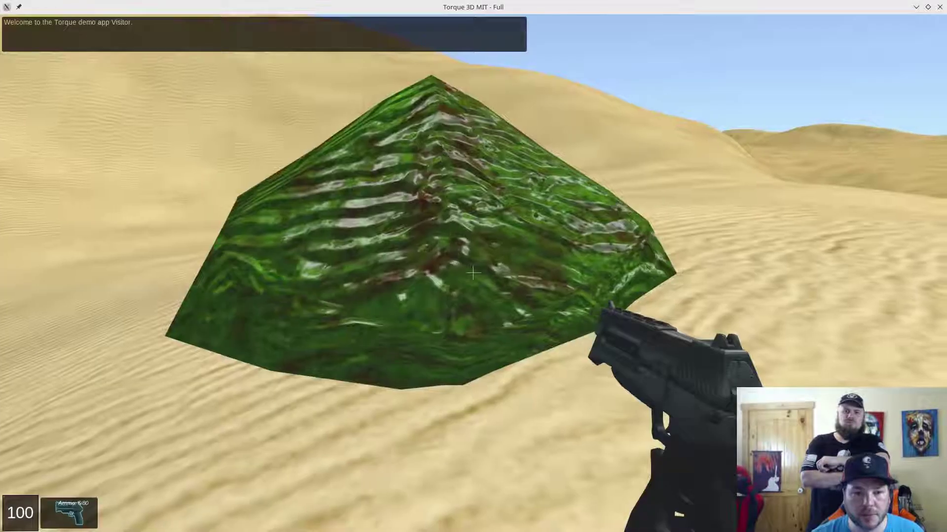
Fire at the slime and walk up close to examine the bullet mark on its surface
{"action": "key", "text": "w"}
{"action": "key", "text": "s"}
{"action": "key", "text": "d"}
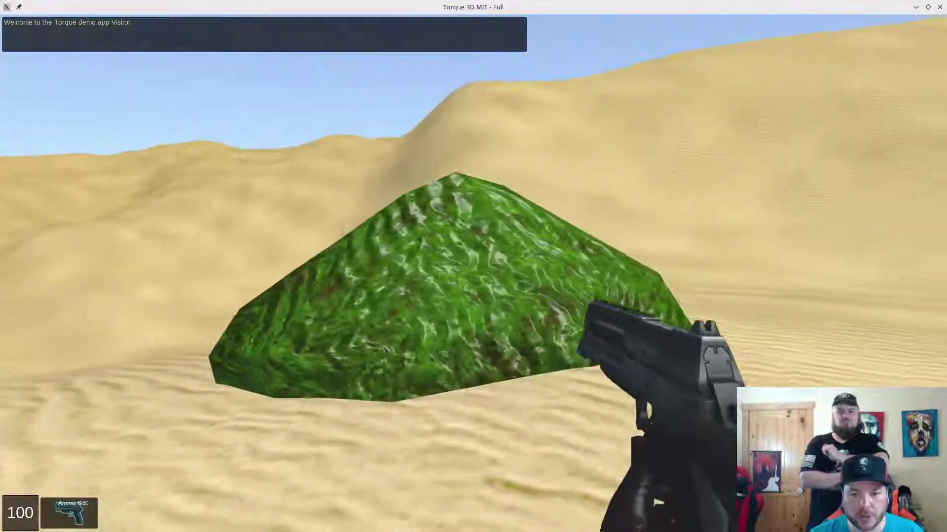
{"action": "left_click", "coordinate": [473, 272]}
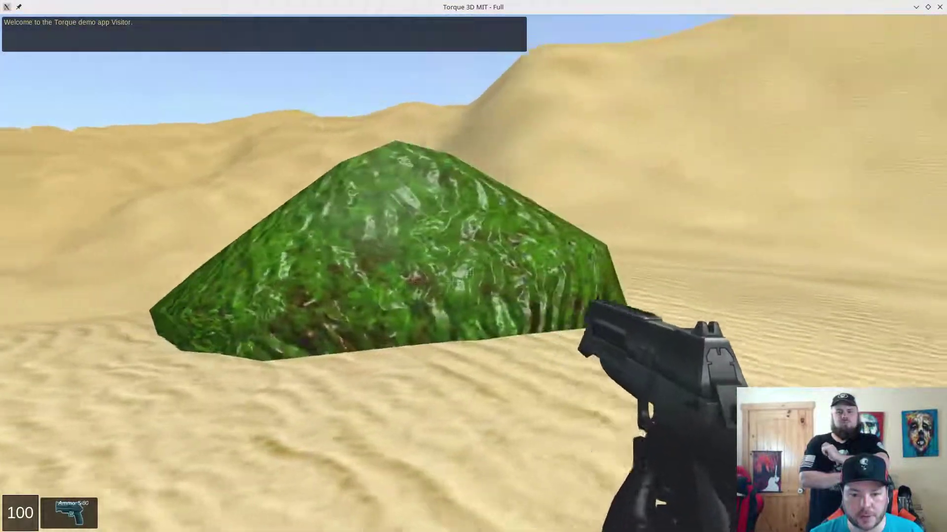
{"action": "key", "text": "w"}
{"action": "key", "text": "s"}
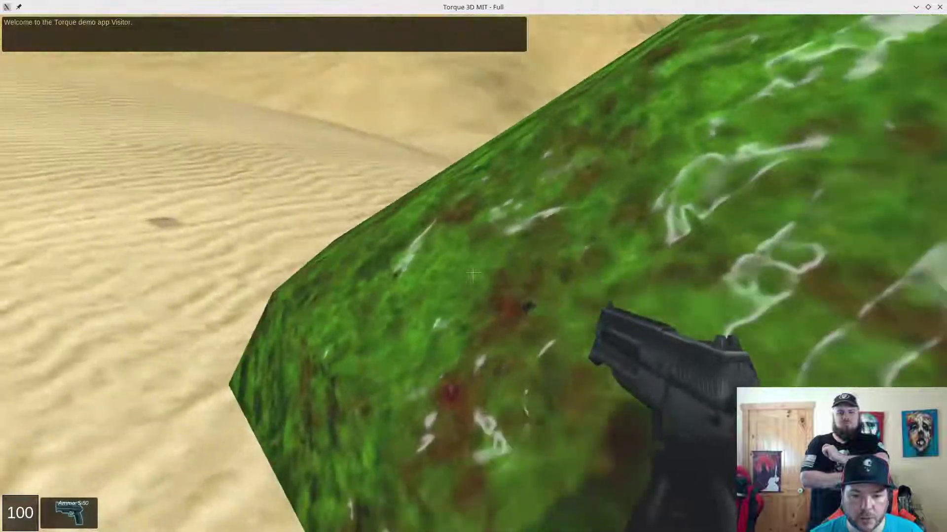
{"action": "key", "text": "w"}
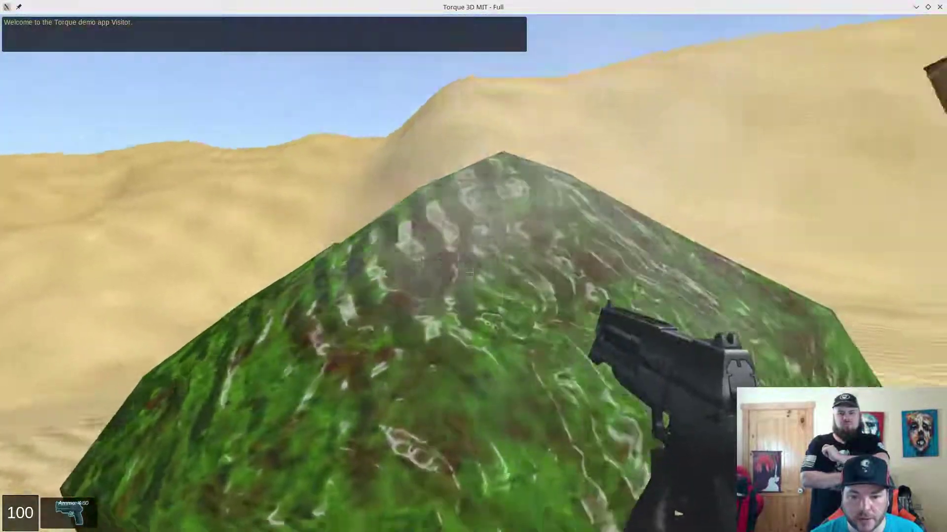
Fire several more shots at the slime while backing away to test hits on its visible mesh
{"action": "left_click", "coordinate": [473, 272]}
{"action": "left_click", "coordinate": [473, 272]}
{"action": "key", "text": "s"}
{"action": "left_click", "coordinate": [473, 272]}
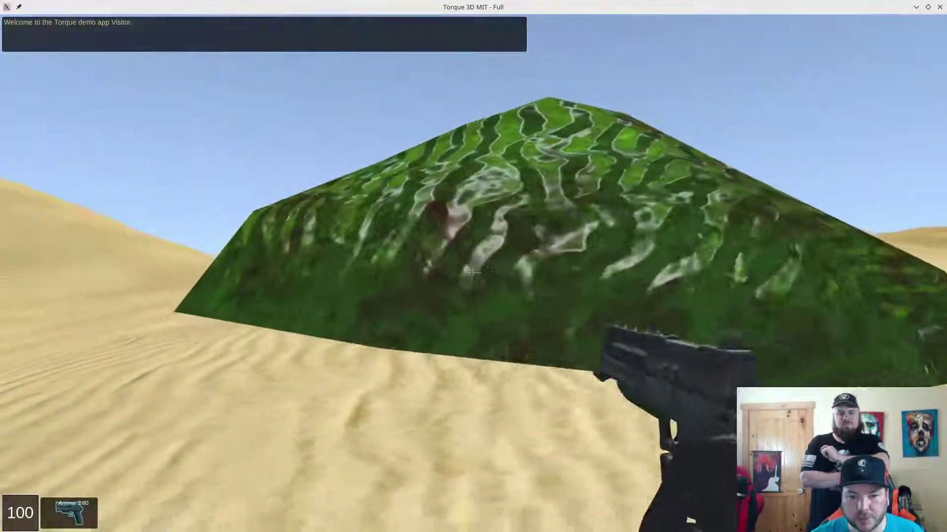
{"action": "key", "text": "s"}
{"action": "left_click", "coordinate": [473, 272]}
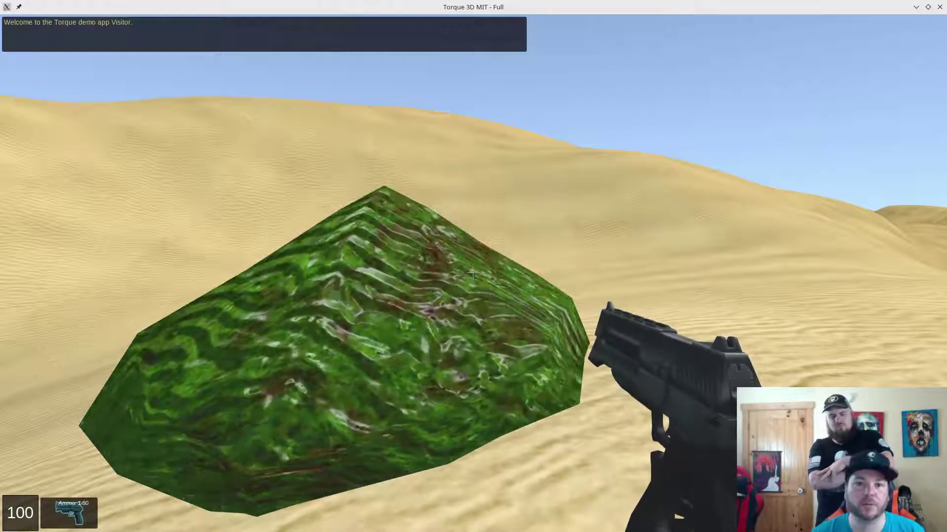
Return to the level editor, turn on playAmbient for the slime, and watch it move from the player's view
{"action": "key", "text": "F11"}
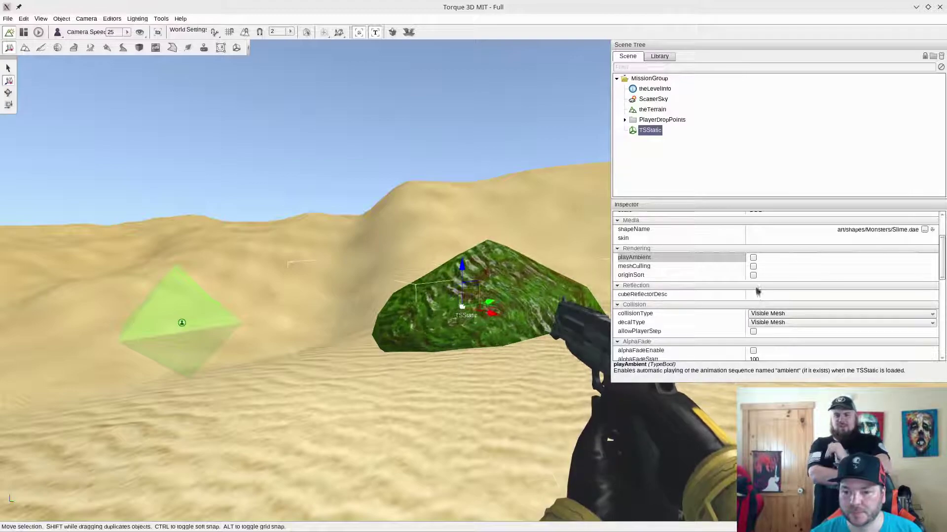
{"action": "left_click", "coordinate": [753, 257]}
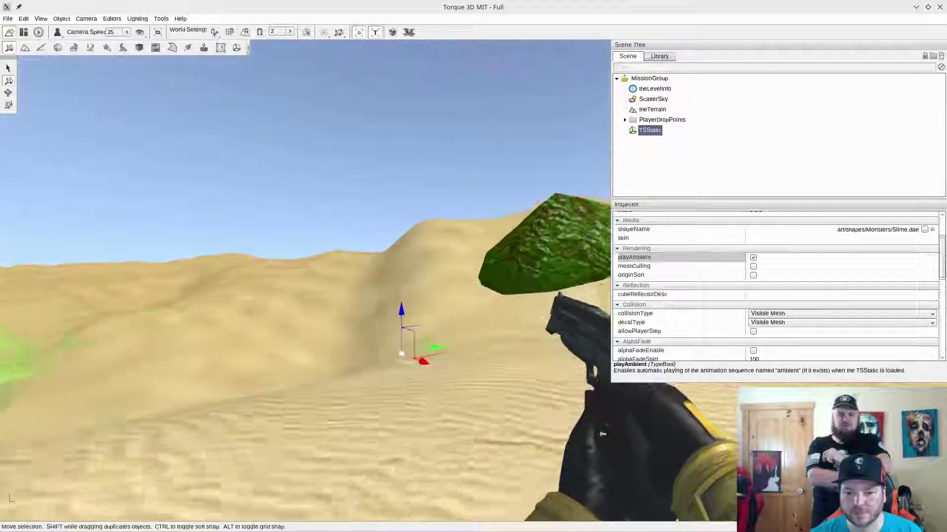
{"action": "key", "text": "d"}
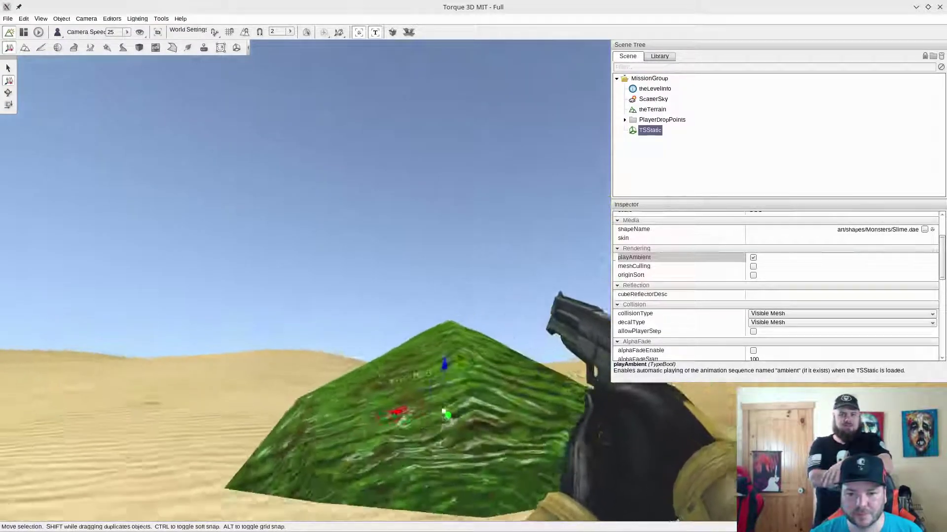
{"action": "key", "text": "s"}
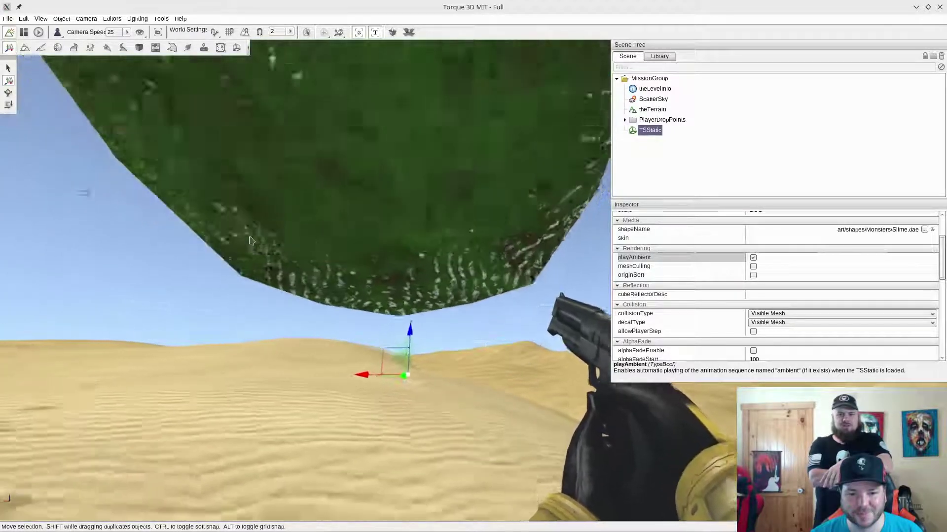
{"action": "right_click_drag", "start_coordinate": [251, 233], "coordinate": [282, 179]}
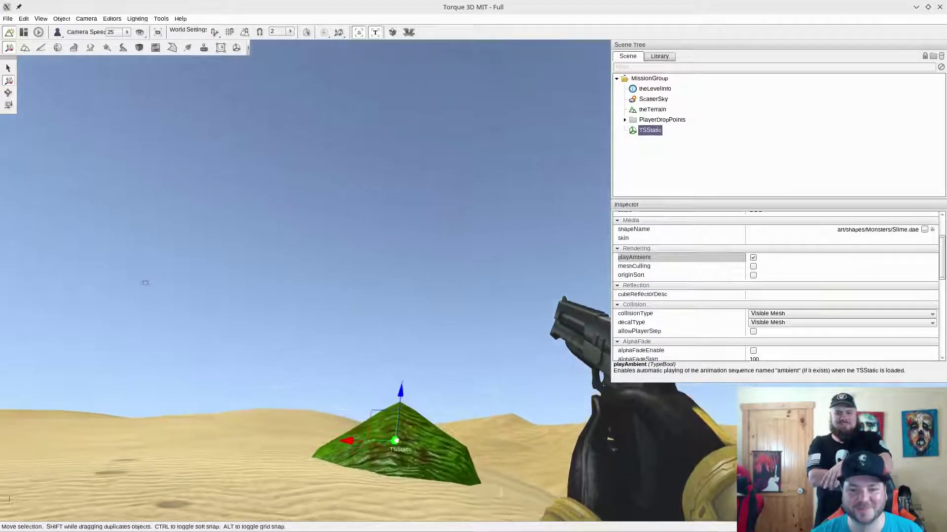
{"action": "key", "text": "w"}
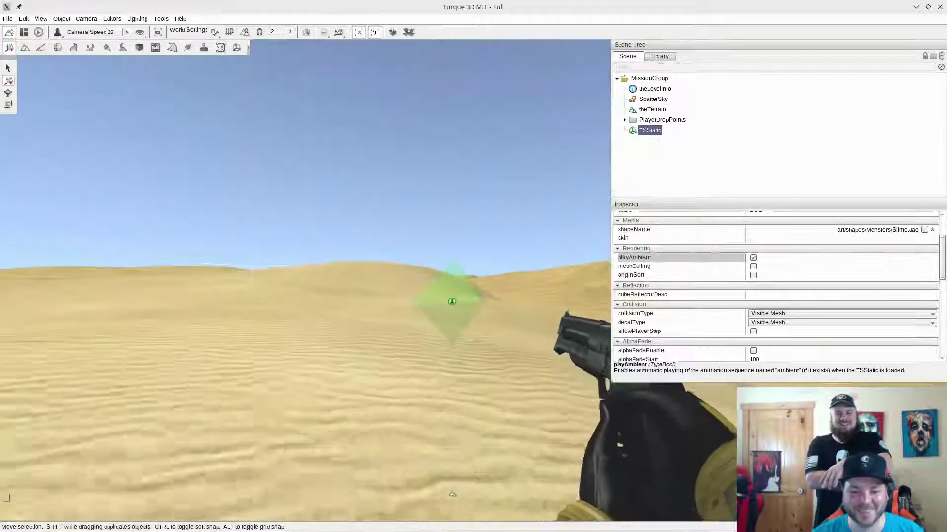
Walk the player through the slime's path to examine how collision behaves while the ambient animation plays
{"action": "right_click_drag", "start_coordinate": [282, 179], "coordinate": [451, 168]}
{"action": "key", "text": "w"}
{"action": "key", "text": "s"}
{"action": "key", "text": "w"}
{"action": "key", "text": "a"}
{"action": "mouse_move", "coordinate": [419, 259]}
{"action": "right_mouse_down"}
{"action": "mouse_move", "coordinate": [389, 260]}
{"action": "mouse_move", "coordinate": [413, 266]}
{"action": "right_mouse_up"}
{"action": "key", "text": "w"}
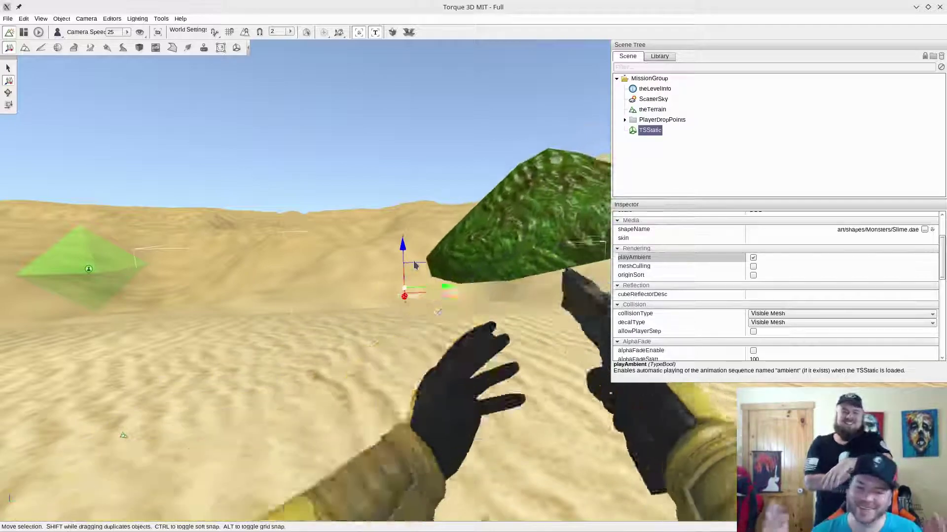
{"action": "key", "text": "w"}
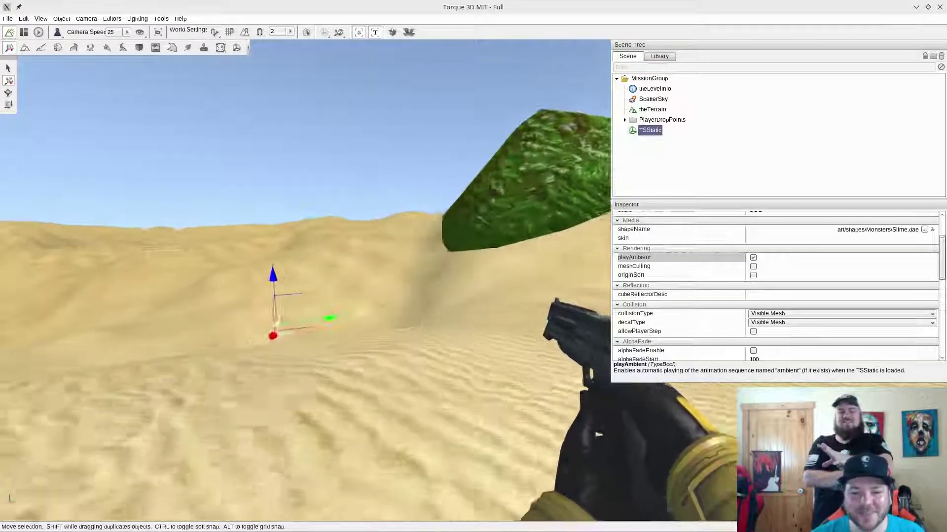
{"action": "right_click_drag", "start_coordinate": [413, 267], "coordinate": [430, 280]}
{"action": "right_click_drag", "start_coordinate": [495, 287], "coordinate": [481, 298]}
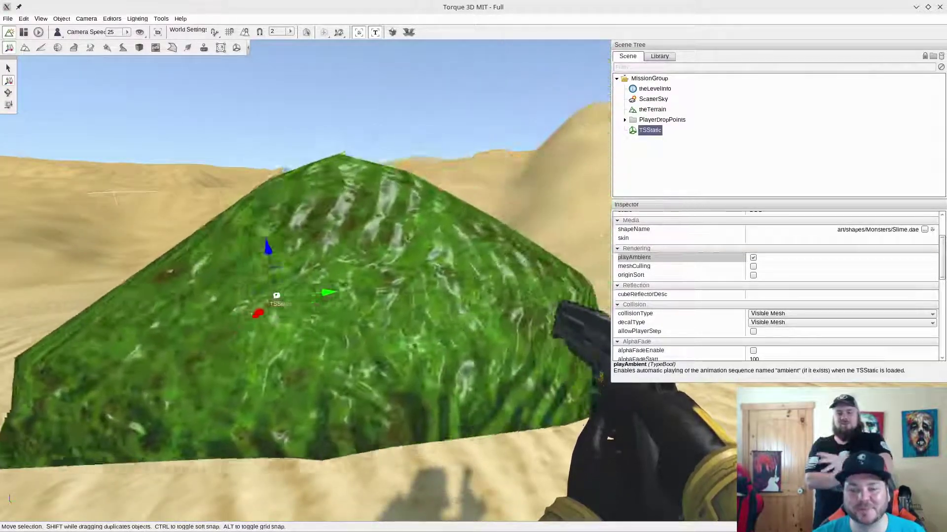
Narrow the scene tree and property area to enlarge the viewport, and turn the player toward the slime
{"action": "key", "text": "s"}
{"action": "left_click_drag", "start_coordinate": [613, 170], "coordinate": [767, 165]}
{"action": "right_click_drag", "start_coordinate": [493, 237], "coordinate": [554, 172]}
{"action": "key", "text": "a"}
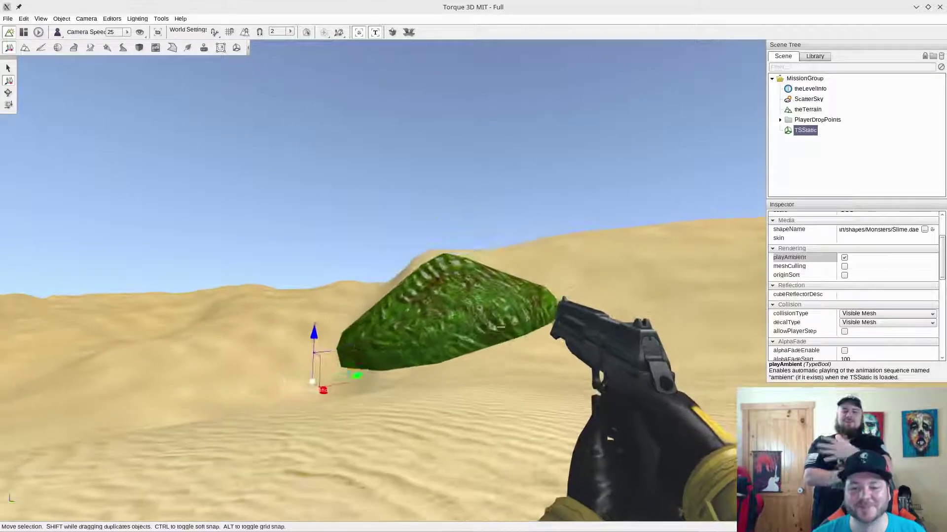
Move the player around the animated slime and compare its motion with its fixed object origin from several sides
{"action": "key", "text": "a"}
{"action": "right_click_drag", "start_coordinate": [553, 173], "coordinate": [635, 216]}
{"action": "key", "text": "a"}
{"action": "key", "text": "w"}
{"action": "key", "text": "s"}
{"action": "key", "text": "d"}
{"action": "key", "text": "w"}
{"action": "key", "text": "s"}
{"action": "mouse_move", "coordinate": [540, 206]}
{"action": "right_mouse_down"}
{"action": "mouse_move", "coordinate": [558, 206]}
{"action": "mouse_move", "coordinate": [459, 204]}
{"action": "mouse_move", "coordinate": [552, 198]}
{"action": "right_mouse_up"}
{"action": "key", "text": "d"}
{"action": "key", "text": "w"}
{"action": "key", "text": "w"}
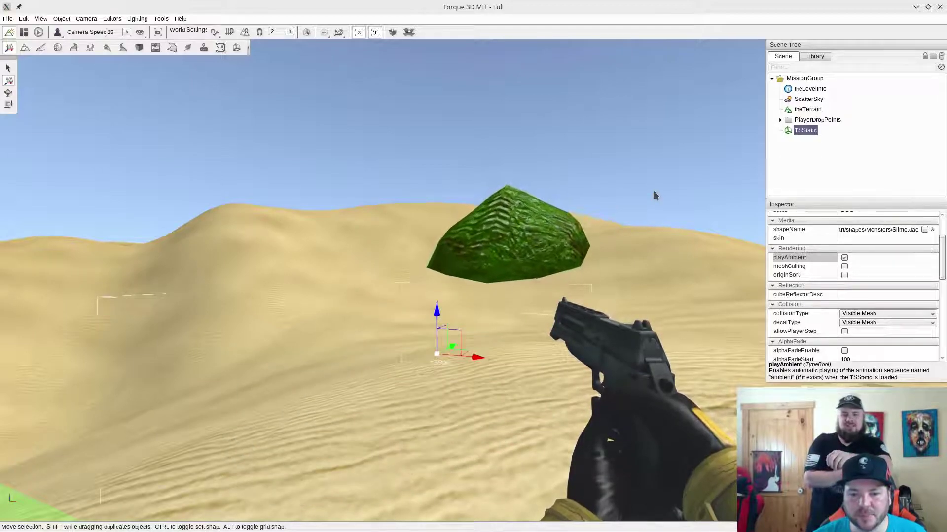
{"action": "key", "text": "d"}
{"action": "right_click_drag", "start_coordinate": [592, 209], "coordinate": [565, 216]}
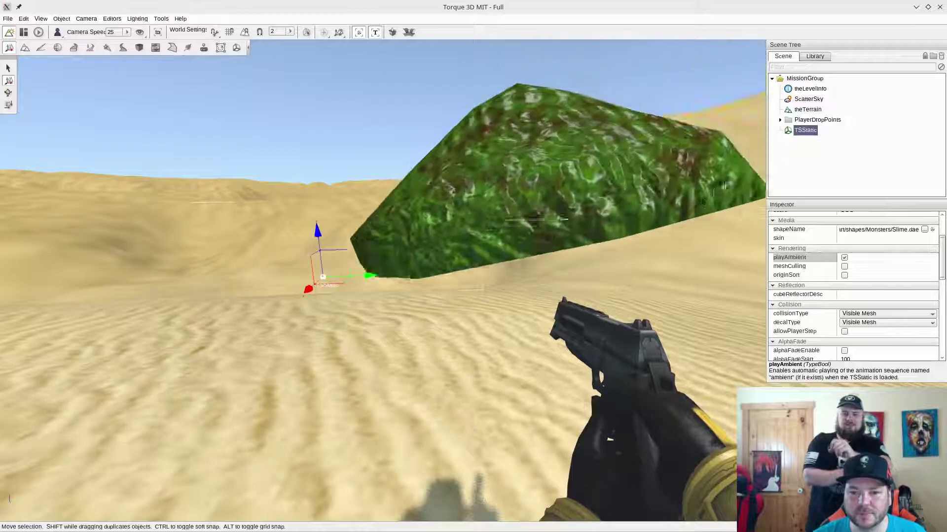
Back the player away from the slime and approach it again, watching its ambient motion against the origin gizmo
{"action": "key", "text": "d"}
{"action": "mouse_move", "coordinate": [631, 201]}
{"action": "right_mouse_down"}
{"action": "mouse_move", "coordinate": [587, 212]}
{"action": "mouse_move", "coordinate": [544, 207]}
{"action": "mouse_move", "coordinate": [637, 203]}
{"action": "right_mouse_up"}
{"action": "key", "text": "d"}
{"action": "key", "text": "a"}
{"action": "key", "text": "s"}
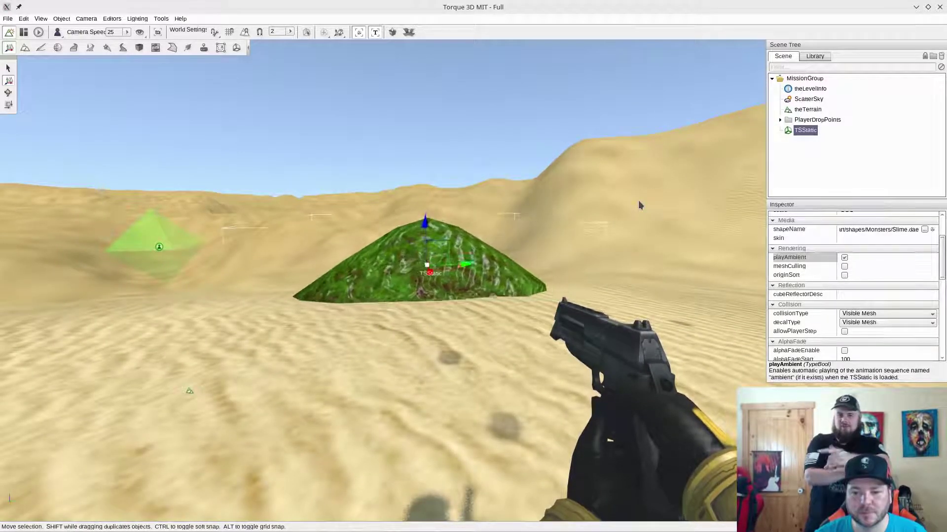
{"action": "key", "text": "w"}
{"action": "right_click_drag", "start_coordinate": [630, 207], "coordinate": [638, 196]}
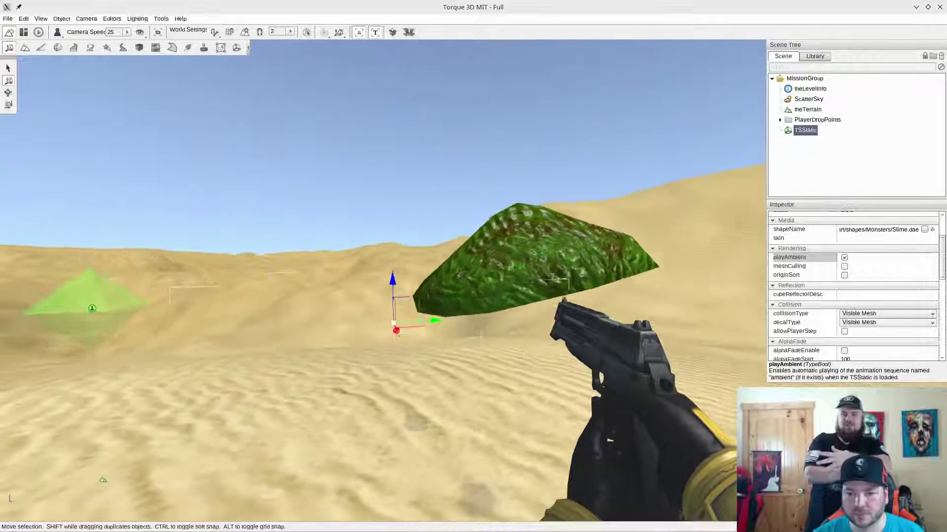
Switch to the Soldier Anims folder in Dolphin, open PlayerAnim_Lurker_Back.cs in Kate, and read its shape constructor and ambient sequence calls
{"action": "left_click", "coordinate": [915, 8]}
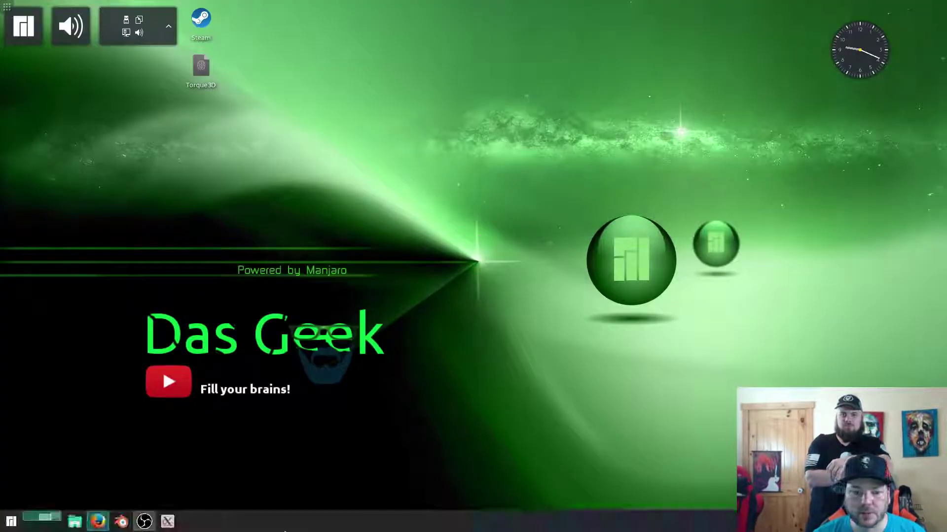
{"action": "left_click", "coordinate": [452, 181]}
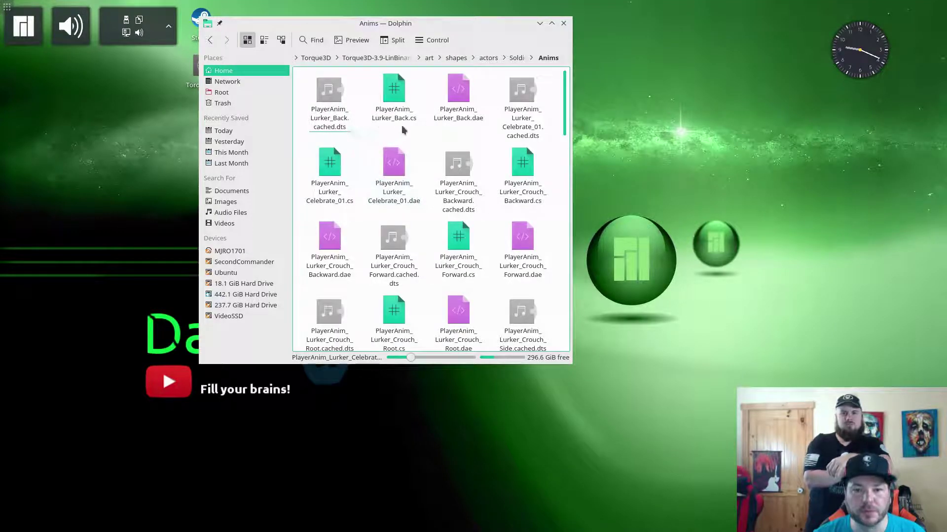
{"action": "left_click", "coordinate": [395, 106]}
{"action": "scroll", "coordinate": [765, 130], "scroll_direction": "down", "scroll_amount": 2}
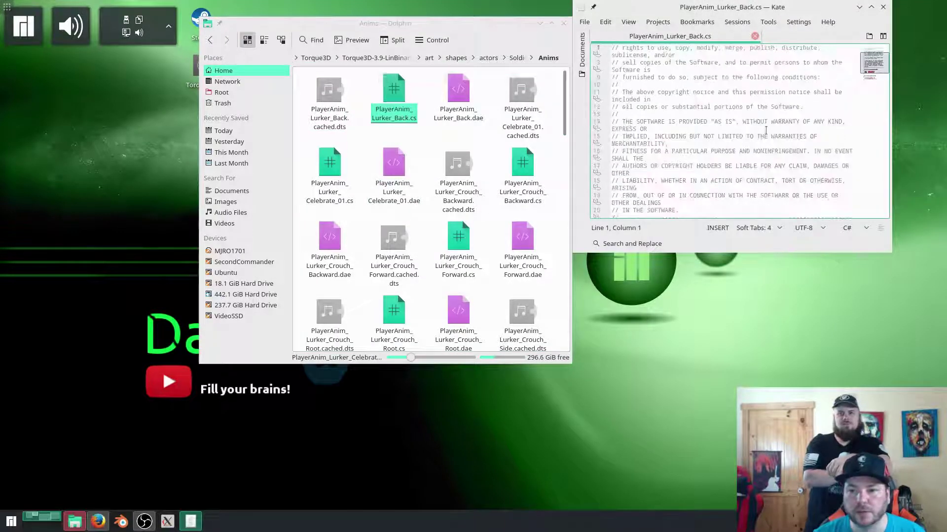
{"action": "left_click", "coordinate": [871, 7]}
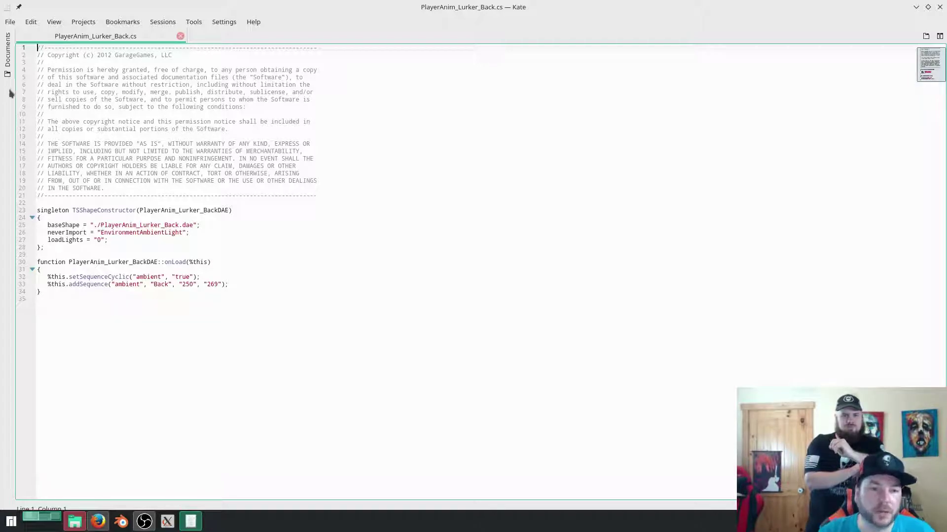
{"action": "left_click", "coordinate": [916, 8]}
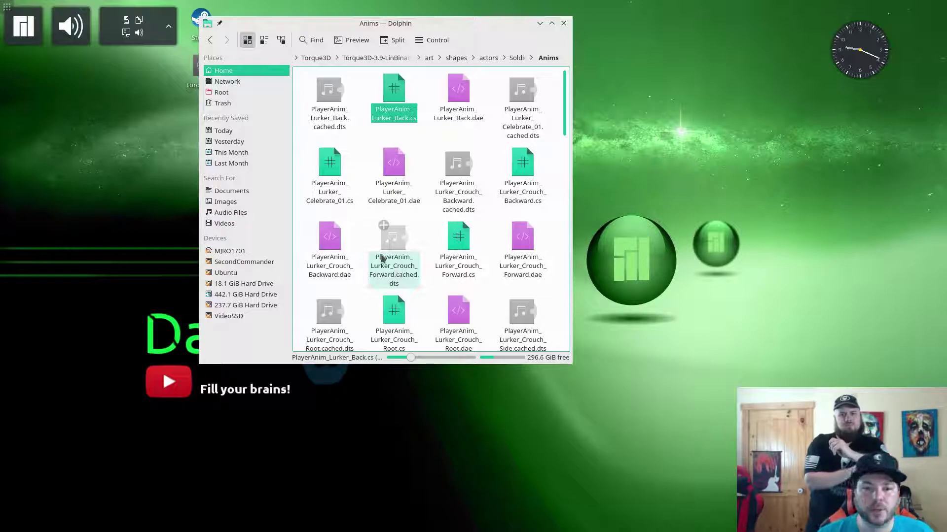
Open PlayerAnim_Lurker_Celebrate_01.dae in Chrome, examine its geometry and bone nodes, and close it
{"action": "double_click", "coordinate": [401, 199]}
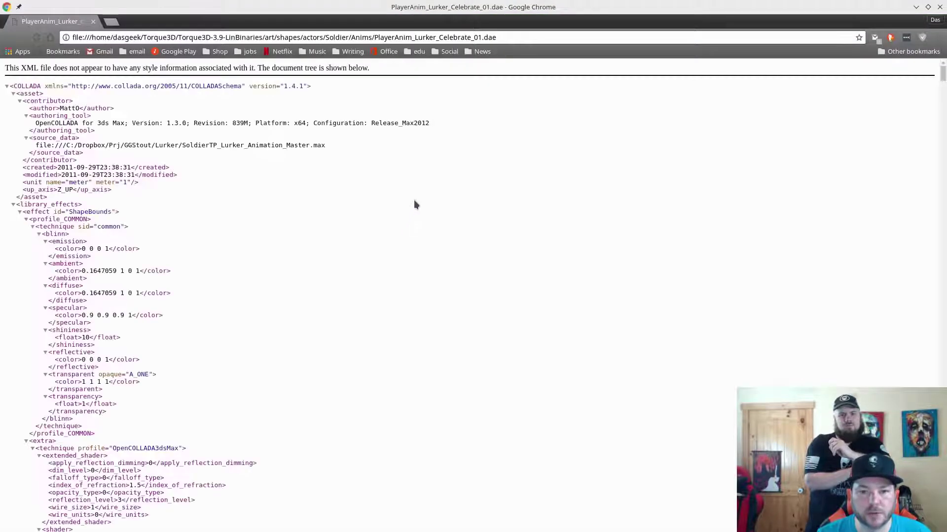
{"action": "scroll", "coordinate": [148, 153], "scroll_direction": "down", "scroll_amount": 5}
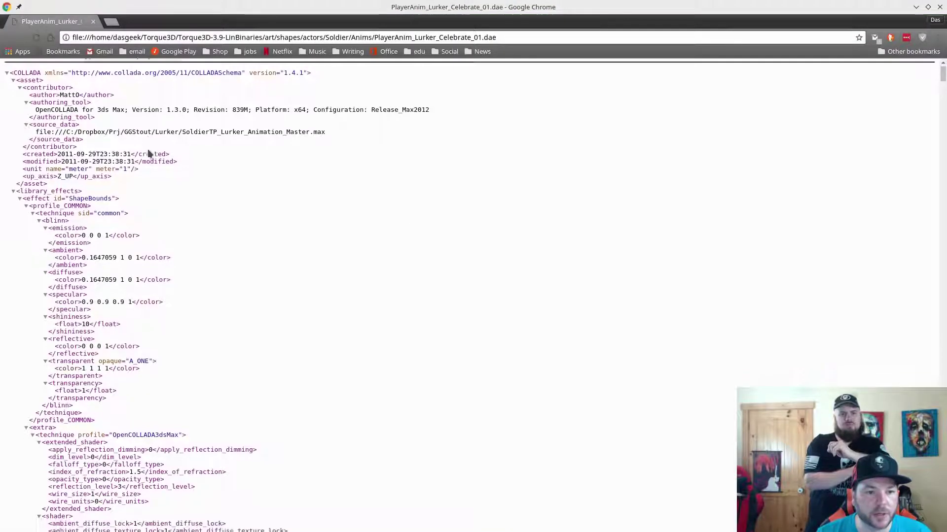
{"action": "scroll", "coordinate": [151, 153], "scroll_direction": "down", "scroll_amount": 5}
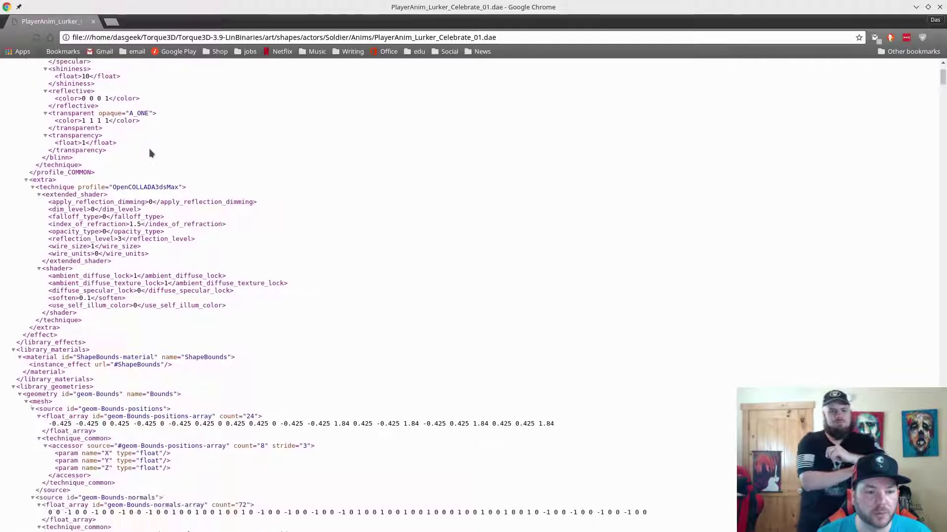
{"action": "scroll", "coordinate": [151, 148], "scroll_direction": "down", "scroll_amount": 5}
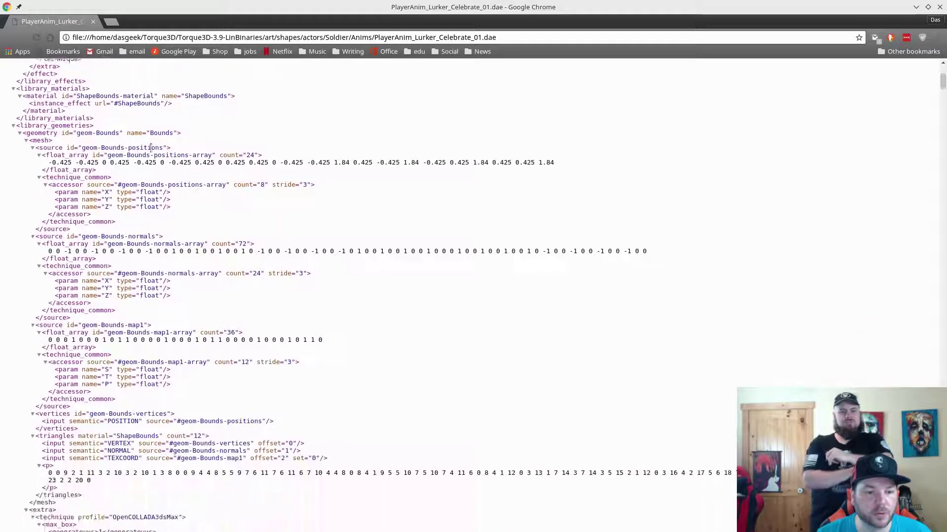
{"action": "scroll", "coordinate": [153, 151], "scroll_direction": "down", "scroll_amount": 5}
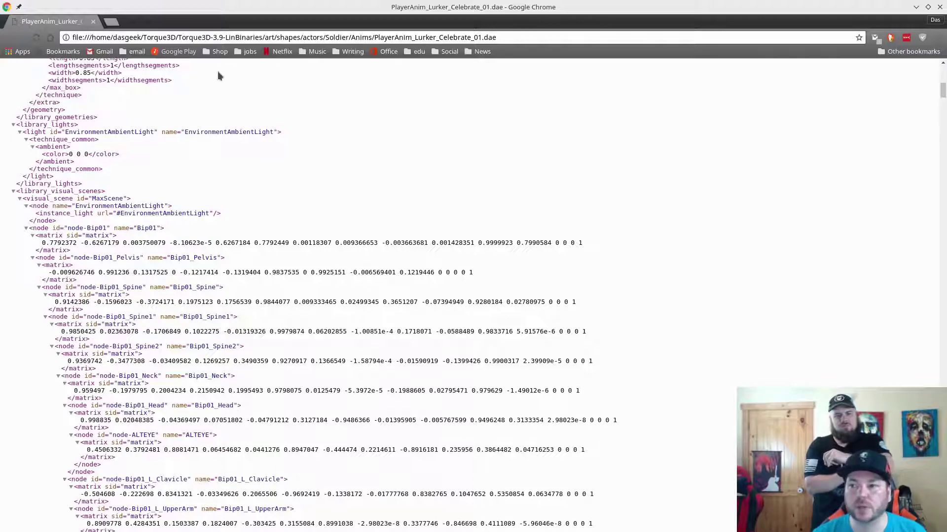
{"action": "left_click", "coordinate": [939, 6]}
Look through the Anims folder to survey the soldier's separate .dae, .cs and cached .dts files for each animation
{"action": "scroll", "coordinate": [415, 238], "scroll_direction": "down", "scroll_amount": 2}
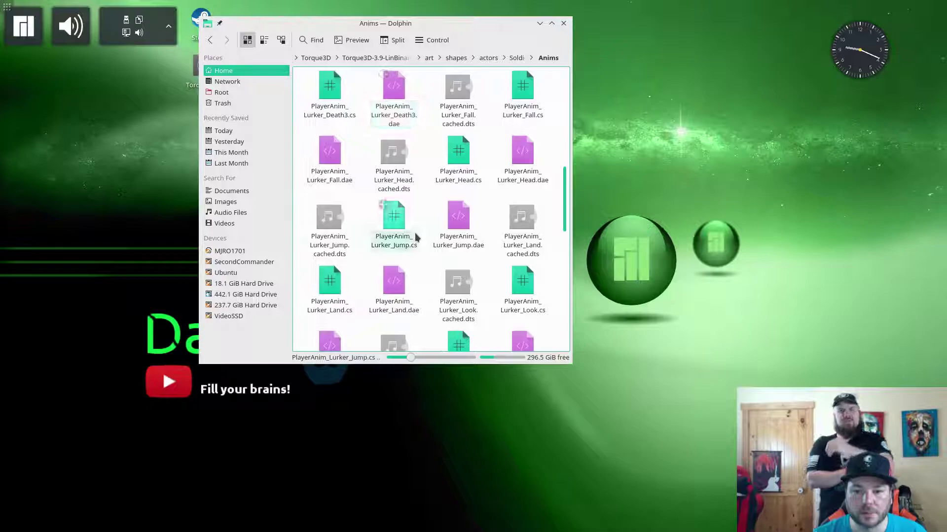
{"action": "scroll", "coordinate": [460, 207], "scroll_direction": "up", "scroll_amount": 5}
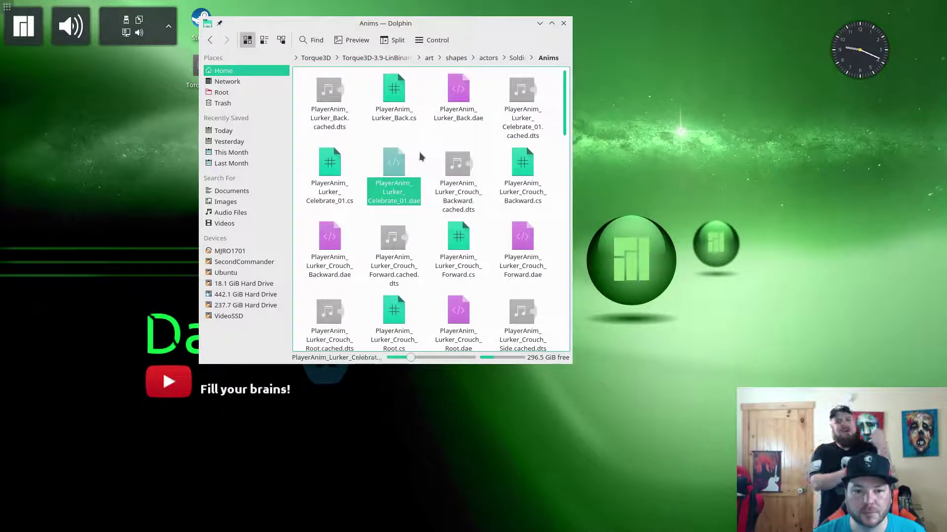
{"action": "scroll", "coordinate": [420, 156], "scroll_direction": "down", "scroll_amount": 3}
{"action": "scroll", "coordinate": [420, 159], "scroll_direction": "down", "scroll_amount": 10}
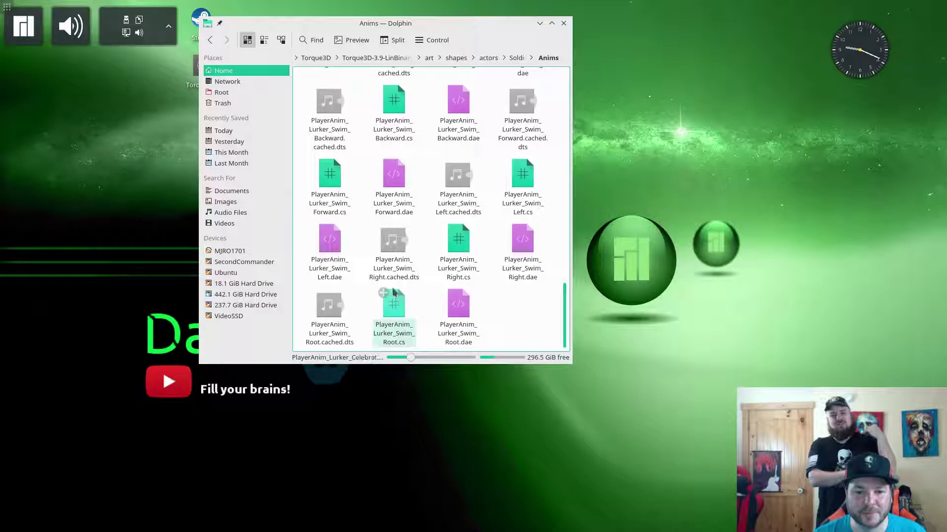
{"action": "scroll", "coordinate": [394, 292], "scroll_direction": "up", "scroll_amount": 15}
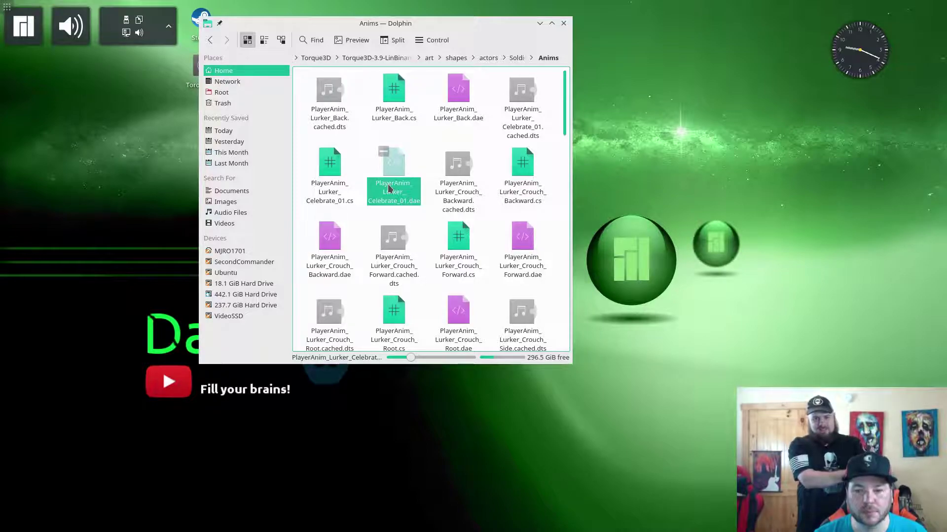
{"action": "scroll", "coordinate": [388, 187], "scroll_direction": "down", "scroll_amount": 5}
{"action": "scroll", "coordinate": [388, 188], "scroll_direction": "down", "scroll_amount": 5}
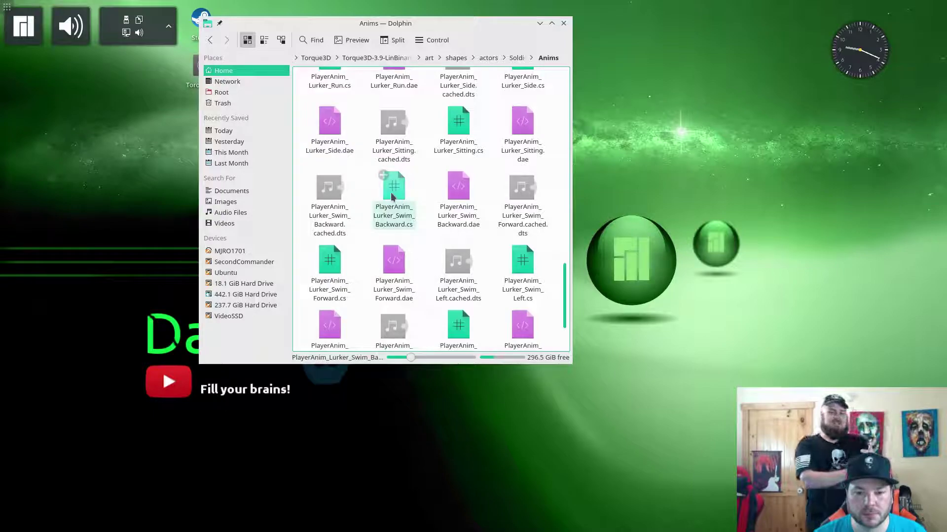
{"action": "scroll", "coordinate": [392, 196], "scroll_direction": "down", "scroll_amount": 2}
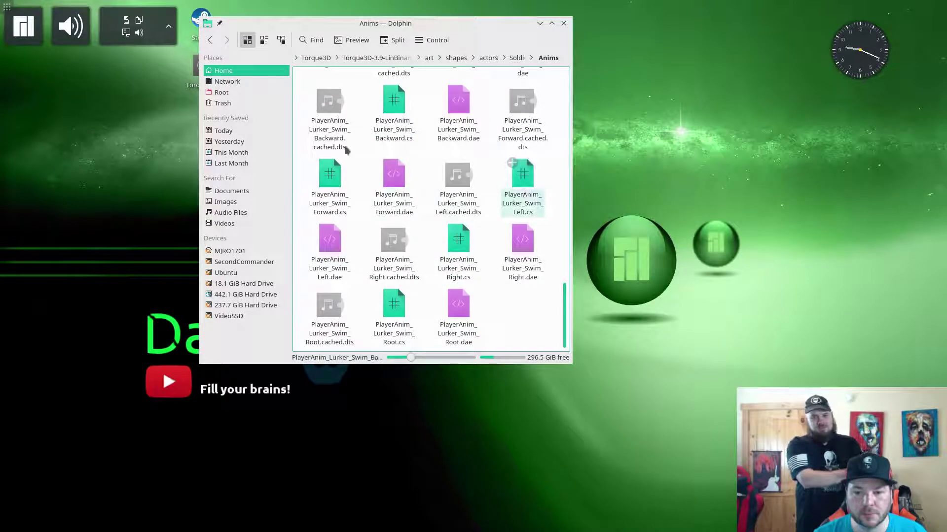
Go back to the Soldier folder, open soldier_rigged.cs, and look over its TSShapeConstructor block and onLoad function
{"action": "left_click", "coordinate": [210, 40]}
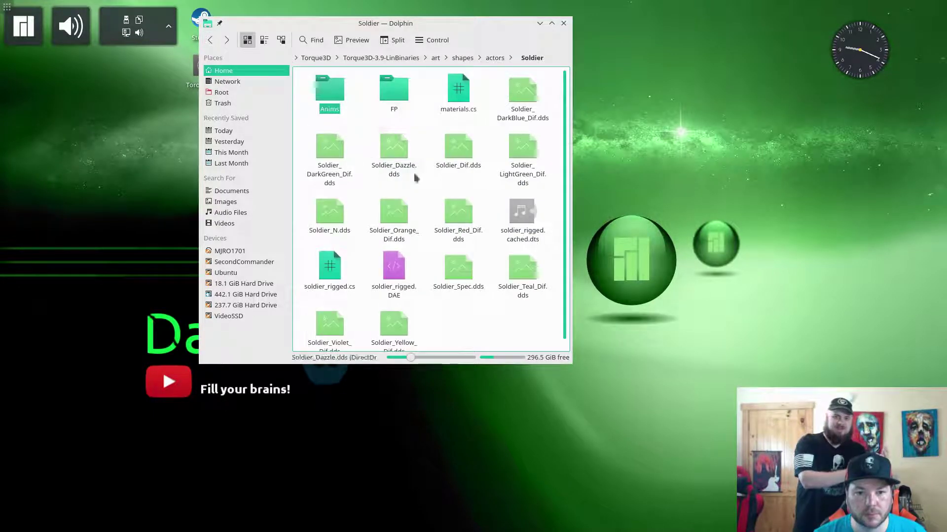
{"action": "left_click", "coordinate": [329, 269]}
{"action": "scroll", "coordinate": [452, 200], "scroll_direction": "down", "scroll_amount": 4}
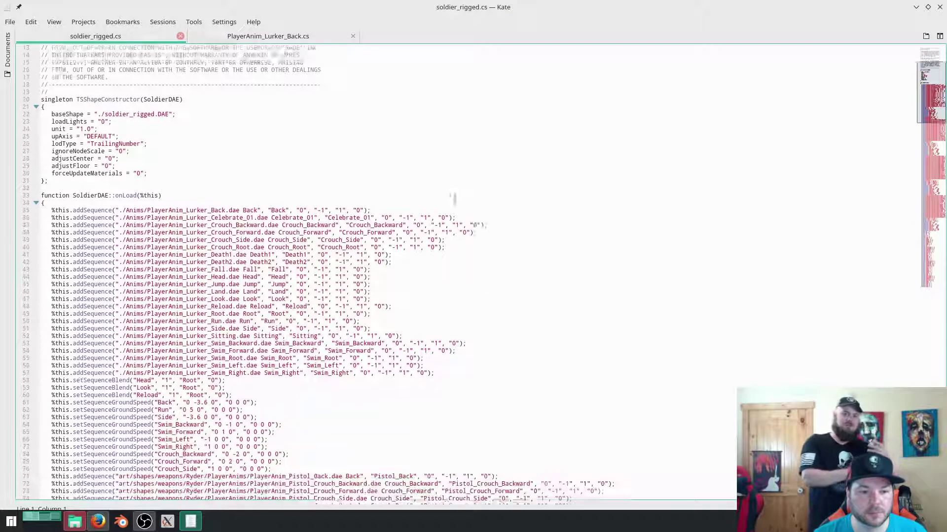
{"action": "scroll", "coordinate": [454, 198], "scroll_direction": "down", "scroll_amount": 3}
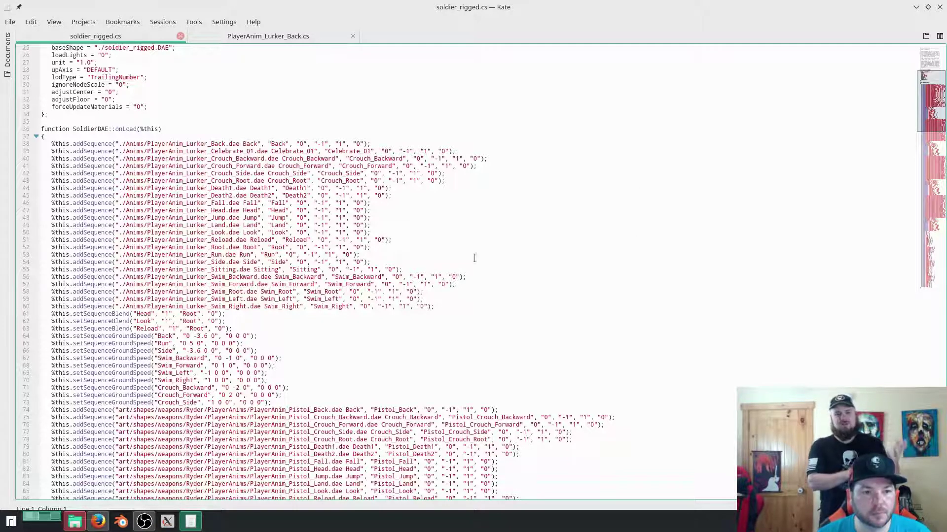
{"action": "scroll", "coordinate": [473, 258], "scroll_direction": "up", "scroll_amount": 8}
{"action": "scroll", "coordinate": [395, 306], "scroll_direction": "down", "scroll_amount": 3}
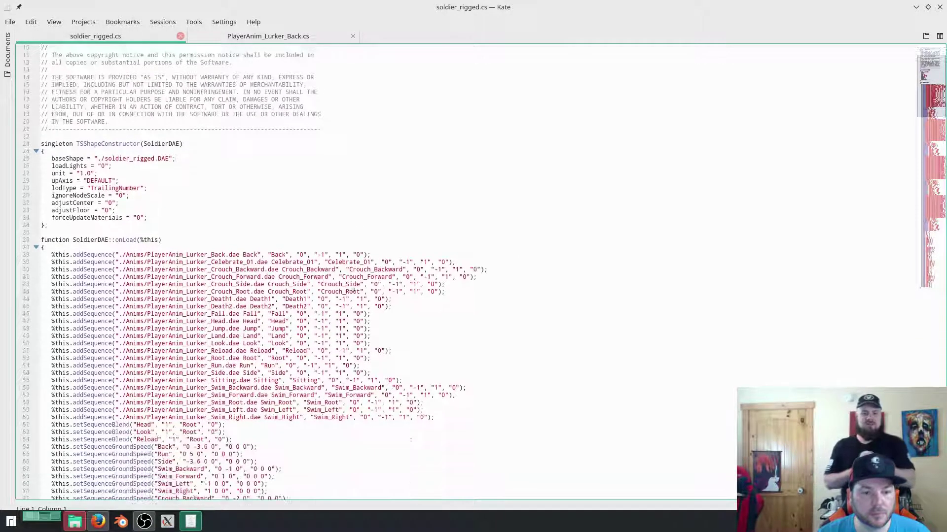
{"action": "scroll", "coordinate": [319, 271], "scroll_direction": "down", "scroll_amount": 2}
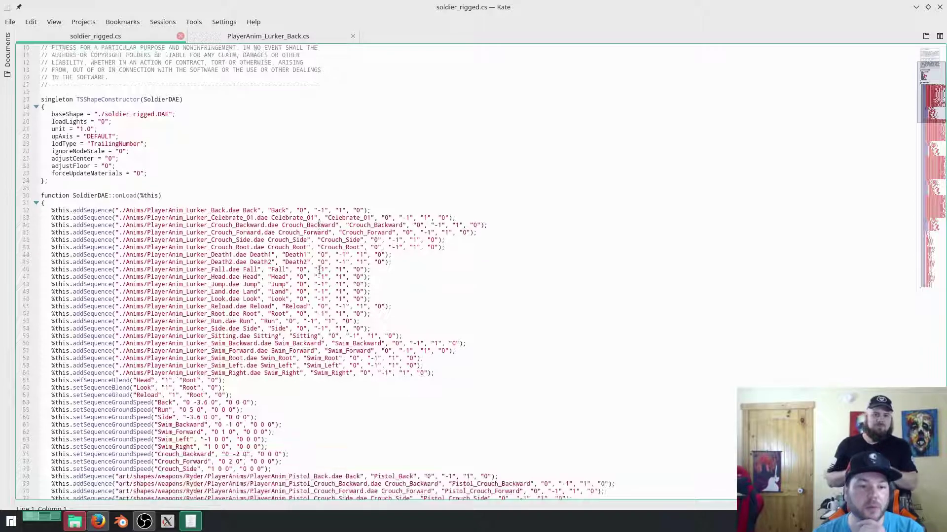
Examine the baseShape file reference and the sequence name Back in the first addSequence call of soldier_rigged.cs
{"action": "scroll", "coordinate": [327, 260], "scroll_direction": "up", "scroll_amount": 5}
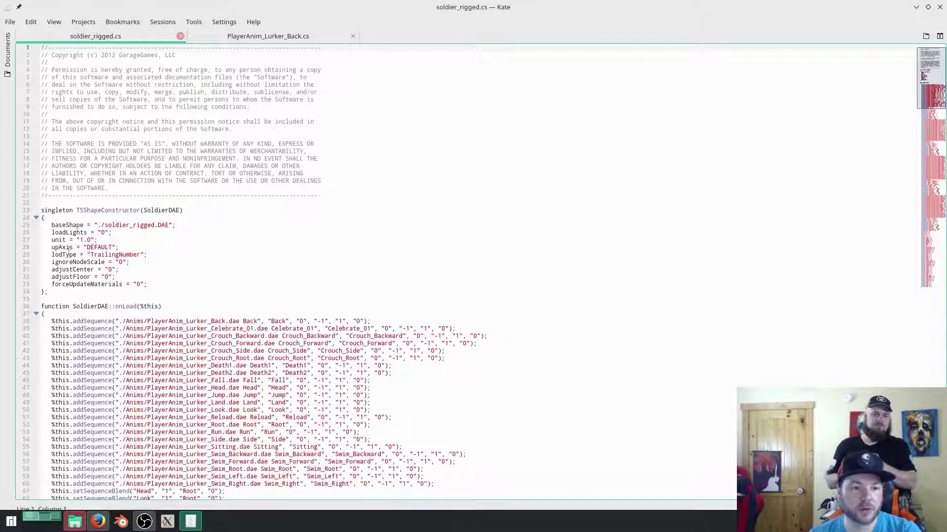
{"action": "left_click", "coordinate": [133, 225]}
{"action": "left_click_drag", "start_coordinate": [133, 225], "coordinate": [154, 225]}
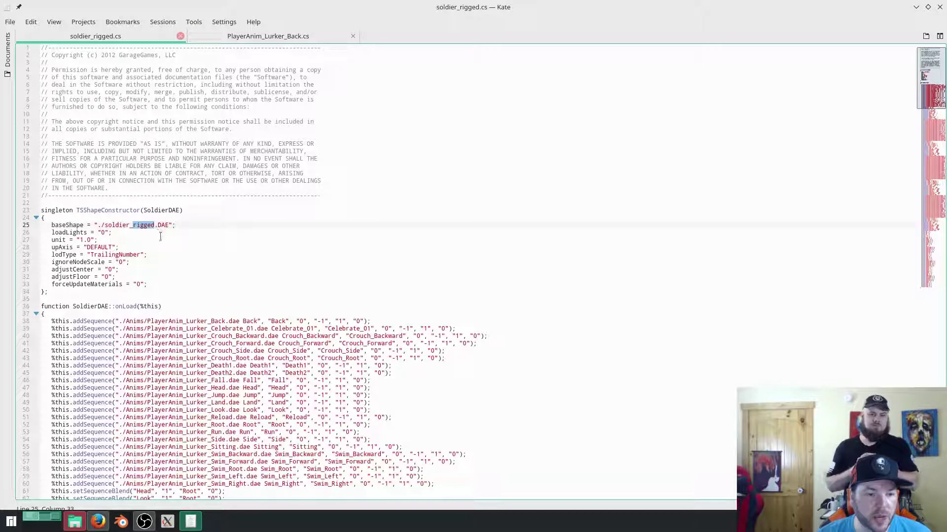
{"action": "scroll", "coordinate": [129, 276], "scroll_direction": "down", "scroll_amount": 2}
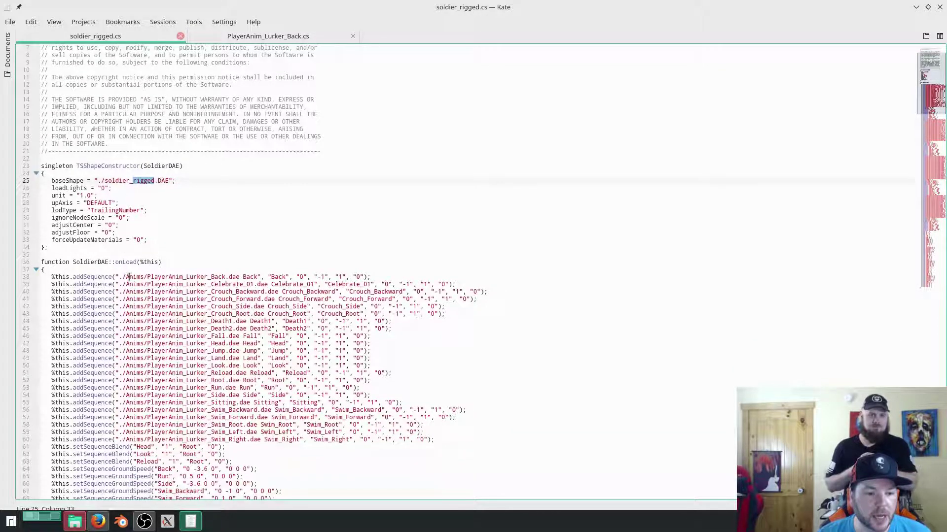
{"action": "left_click", "coordinate": [274, 277]}
{"action": "double_click", "coordinate": [273, 277]}
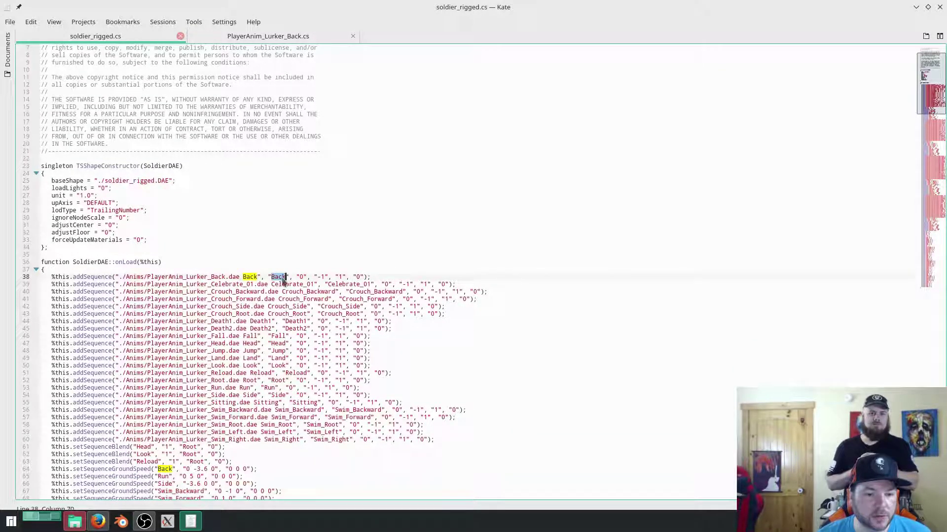
{"action": "left_click", "coordinate": [222, 277]}
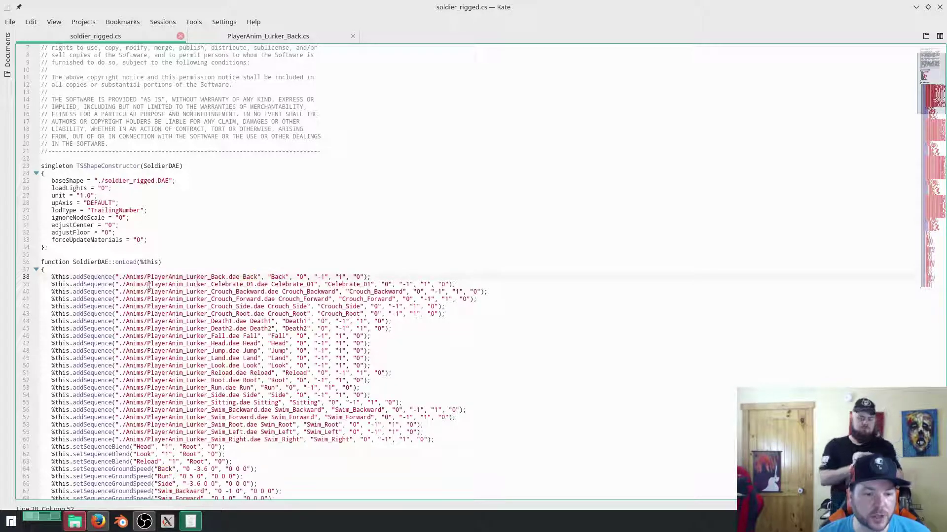
Read through the rest of onLoad in soldier_rigged.cs, covering the sequence, blend, ground speed and trigger calls for each weapon
{"action": "scroll", "coordinate": [146, 289], "scroll_direction": "down", "scroll_amount": 6}
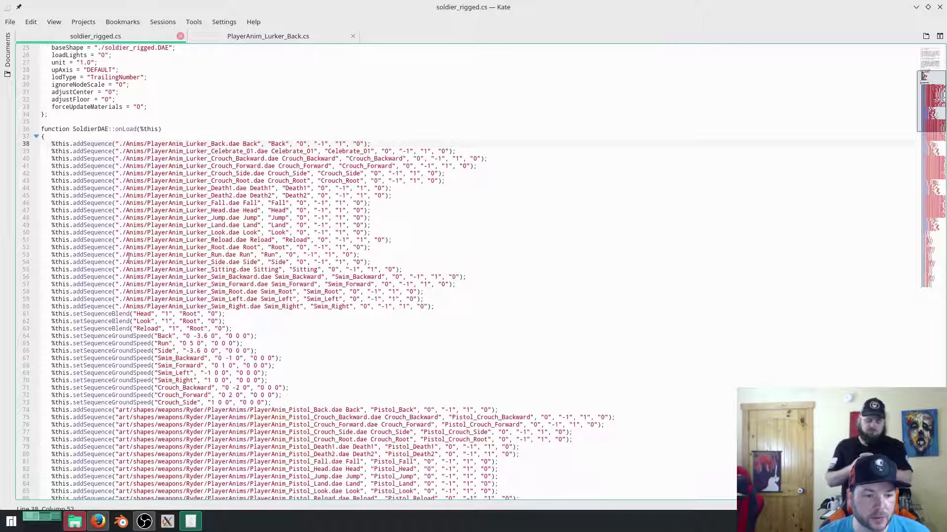
{"action": "scroll", "coordinate": [96, 328], "scroll_direction": "down", "scroll_amount": 1}
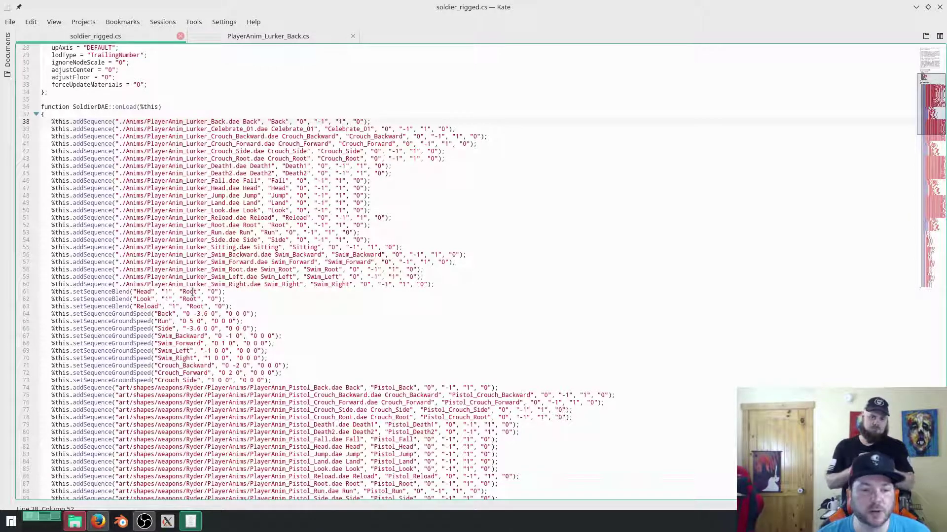
{"action": "scroll", "coordinate": [118, 299], "scroll_direction": "down", "scroll_amount": 3}
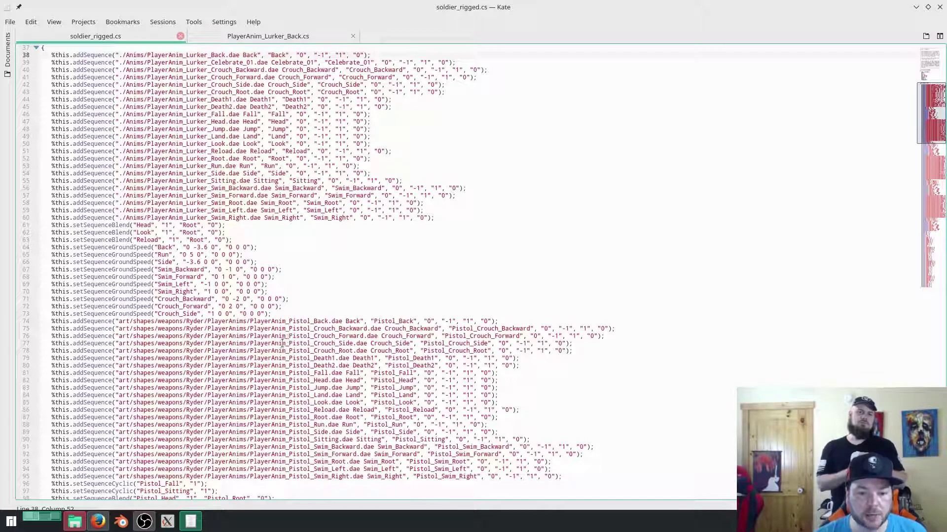
{"action": "scroll", "coordinate": [282, 342], "scroll_direction": "down", "scroll_amount": 6}
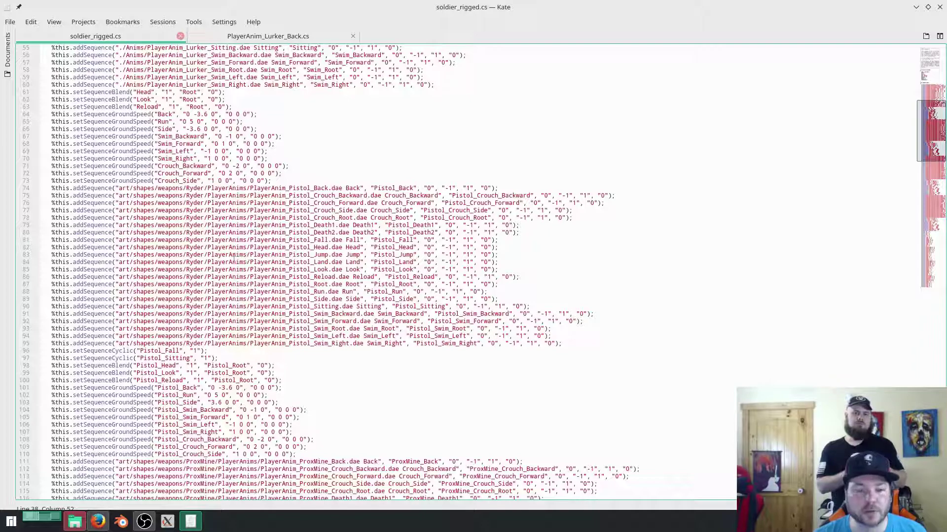
{"action": "scroll", "coordinate": [252, 212], "scroll_direction": "down", "scroll_amount": 10}
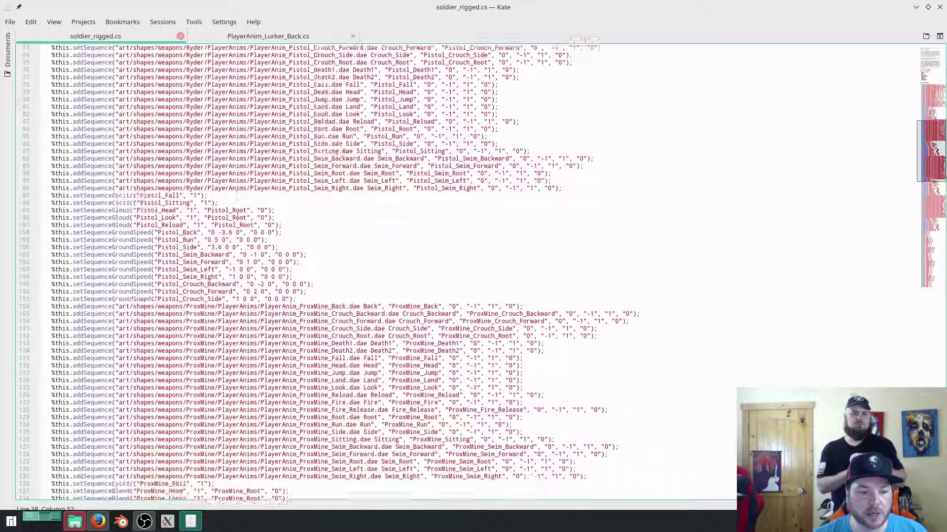
{"action": "scroll", "coordinate": [237, 218], "scroll_direction": "down", "scroll_amount": 16}
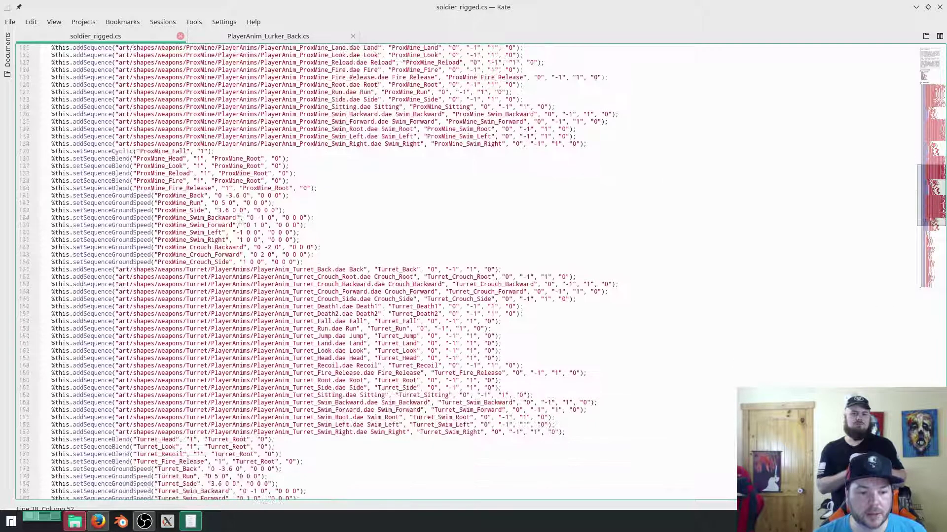
{"action": "scroll", "coordinate": [240, 220], "scroll_direction": "down", "scroll_amount": 6}
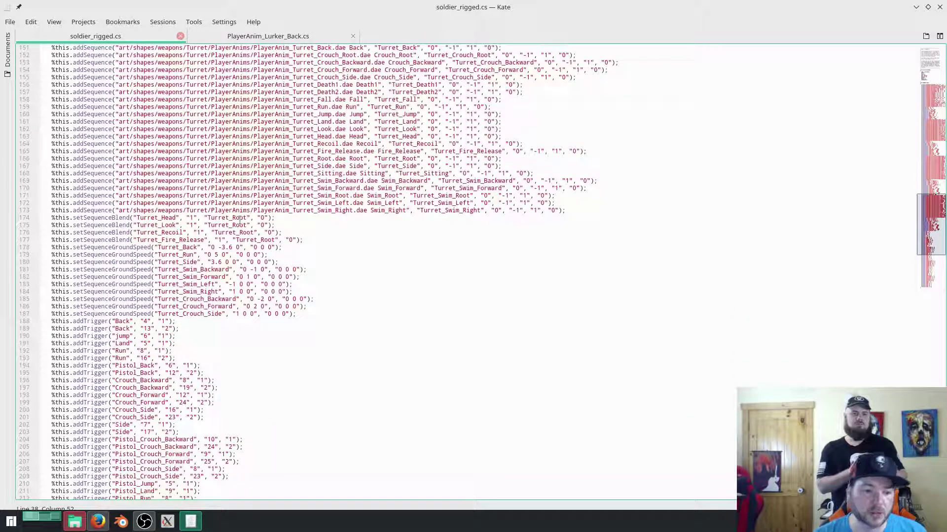
Read through the addTrigger calls that close the onLoad function in soldier_rigged.cs, from Back to Turret_Side
{"action": "scroll", "coordinate": [240, 220], "scroll_direction": "down", "scroll_amount": 4}
{"action": "left_click", "coordinate": [117, 246]}
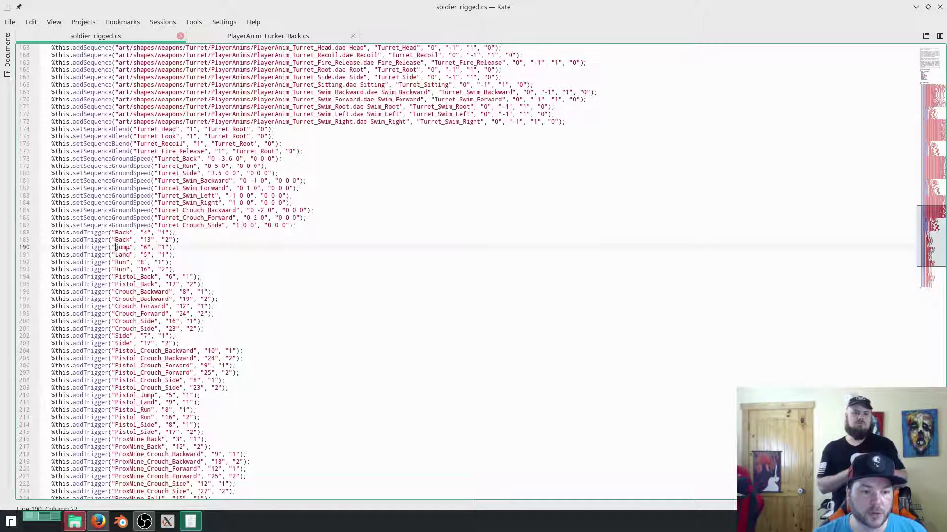
{"action": "scroll", "coordinate": [112, 305], "scroll_direction": "down", "scroll_amount": 2}
{"action": "left_click", "coordinate": [105, 307]}
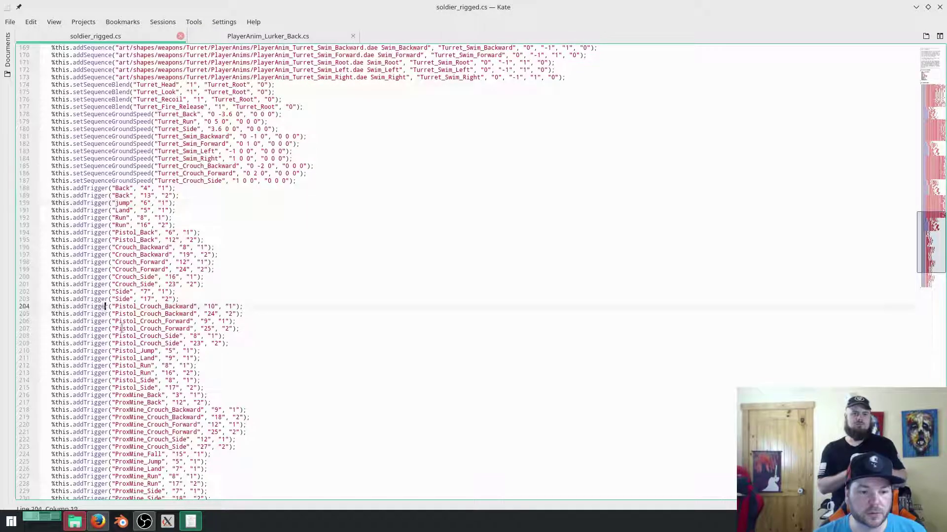
{"action": "scroll", "coordinate": [127, 332], "scroll_direction": "down", "scroll_amount": 6}
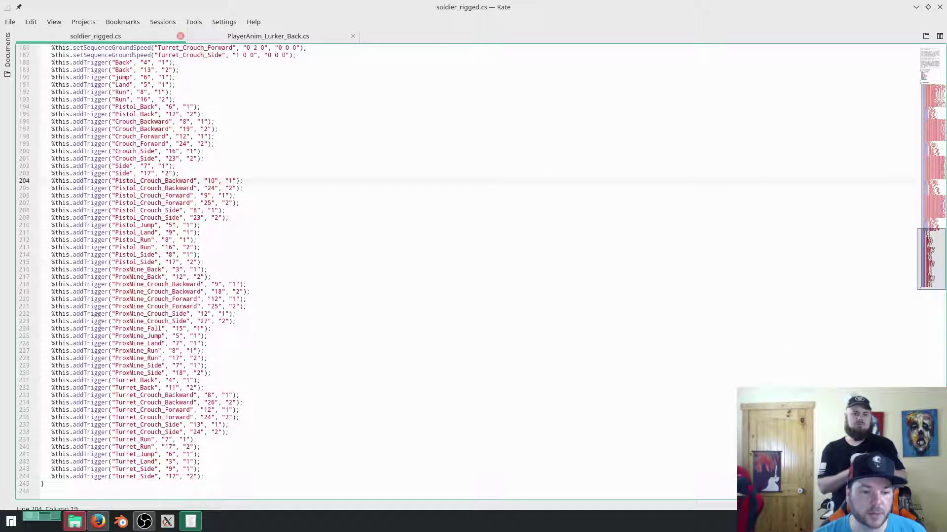
Go back over the Turret, ProxMine and Pistol calls to the TSShapeConstructor block at the start of soldier_rigged.cs
{"action": "scroll", "coordinate": [105, 326], "scroll_direction": "up", "scroll_amount": 9}
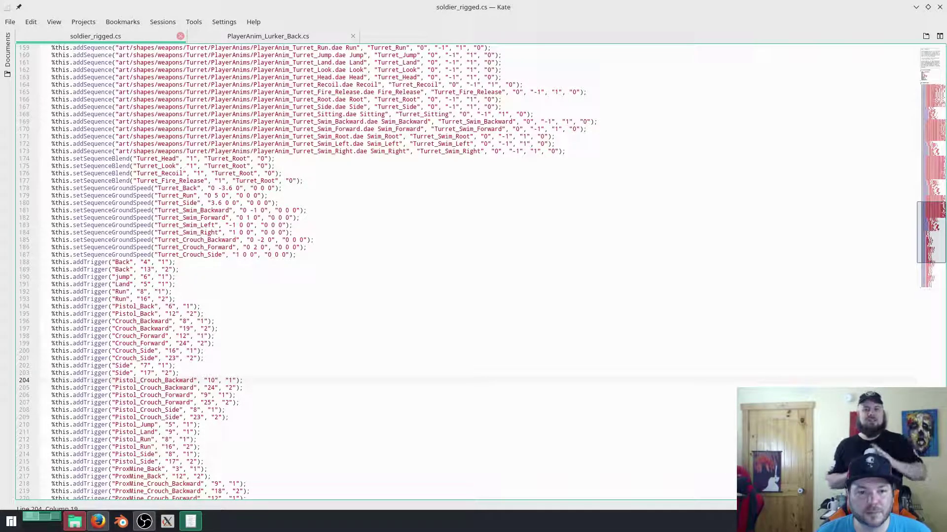
{"action": "scroll", "coordinate": [248, 181], "scroll_direction": "up", "scroll_amount": 7}
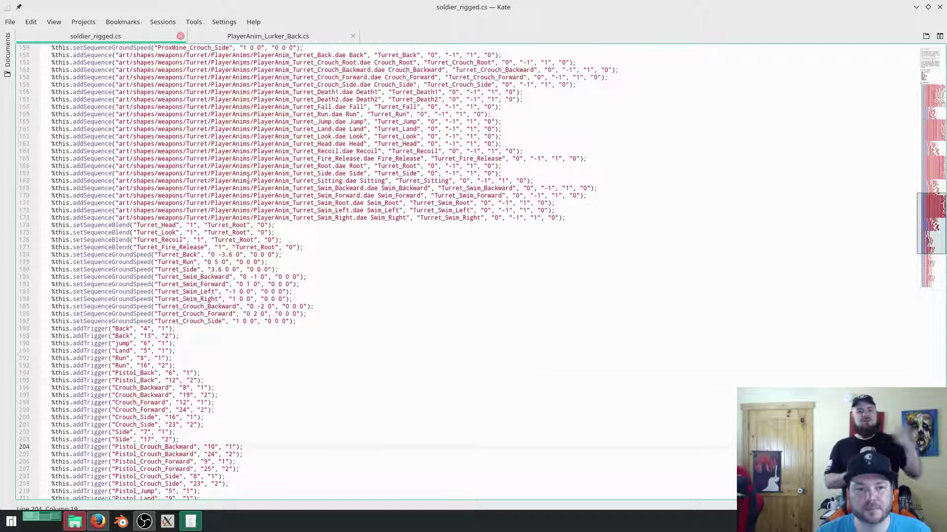
{"action": "scroll", "coordinate": [248, 181], "scroll_direction": "up", "scroll_amount": 12}
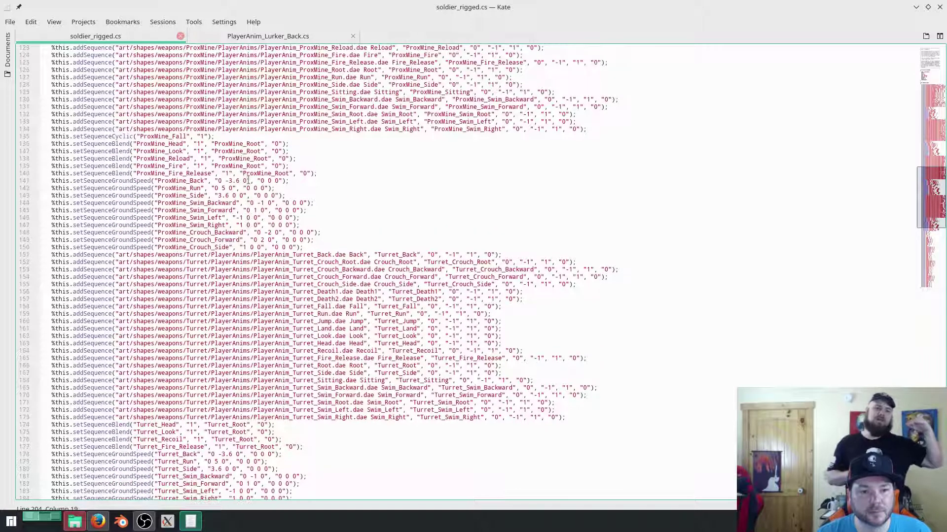
{"action": "scroll", "coordinate": [249, 179], "scroll_direction": "up", "scroll_amount": 20}
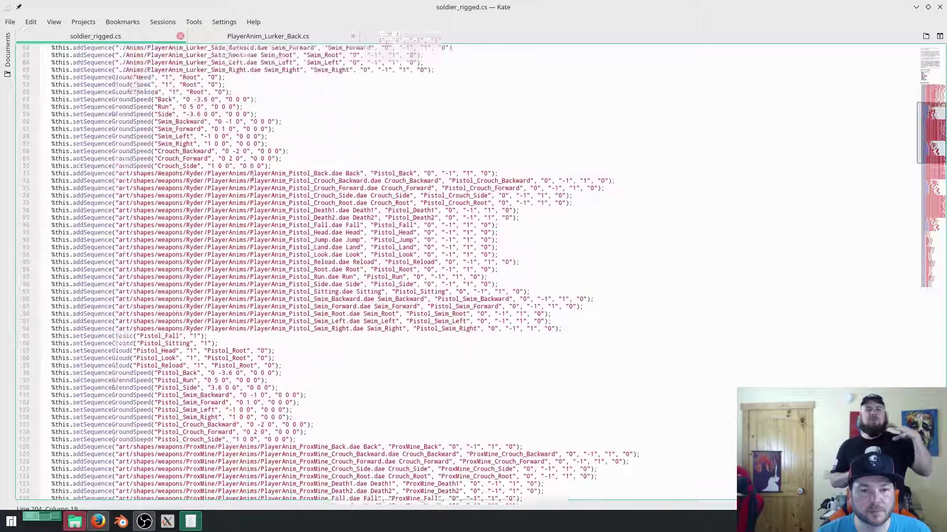
{"action": "scroll", "coordinate": [253, 176], "scroll_direction": "up", "scroll_amount": 14}
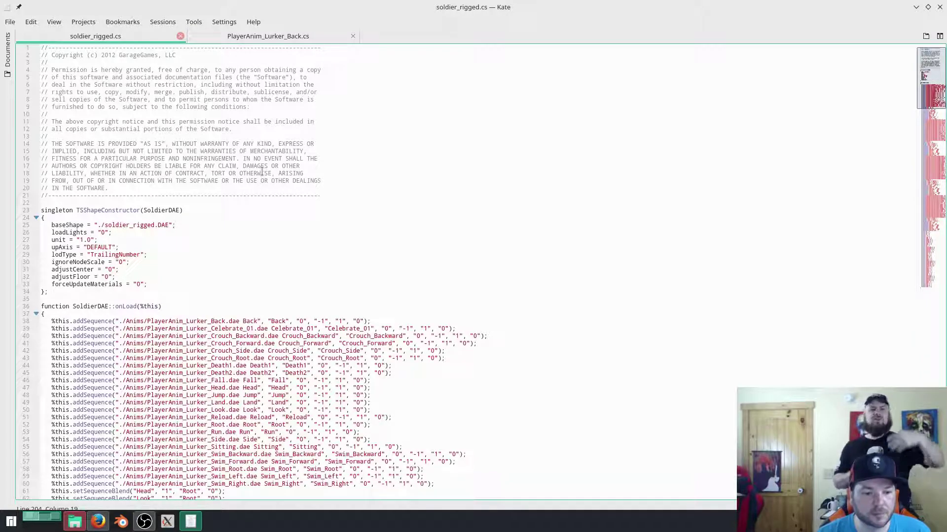
Look over the Lurker sequences and the Ryder pistol sequences with their blend and ground speed calls in soldier_rigged.cs
{"action": "scroll", "coordinate": [262, 171], "scroll_direction": "down", "scroll_amount": 2}
{"action": "scroll", "coordinate": [262, 171], "scroll_direction": "down", "scroll_amount": 2}
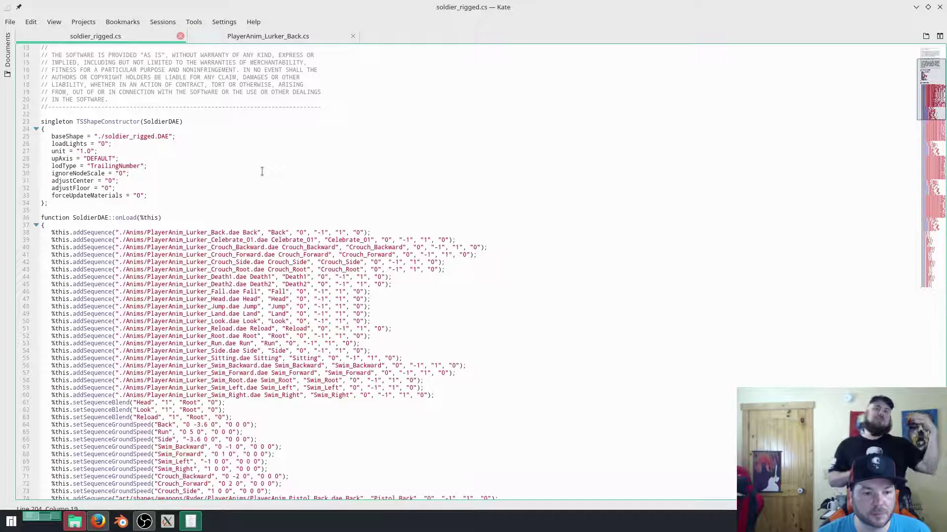
{"action": "scroll", "coordinate": [262, 171], "scroll_direction": "down", "scroll_amount": 5}
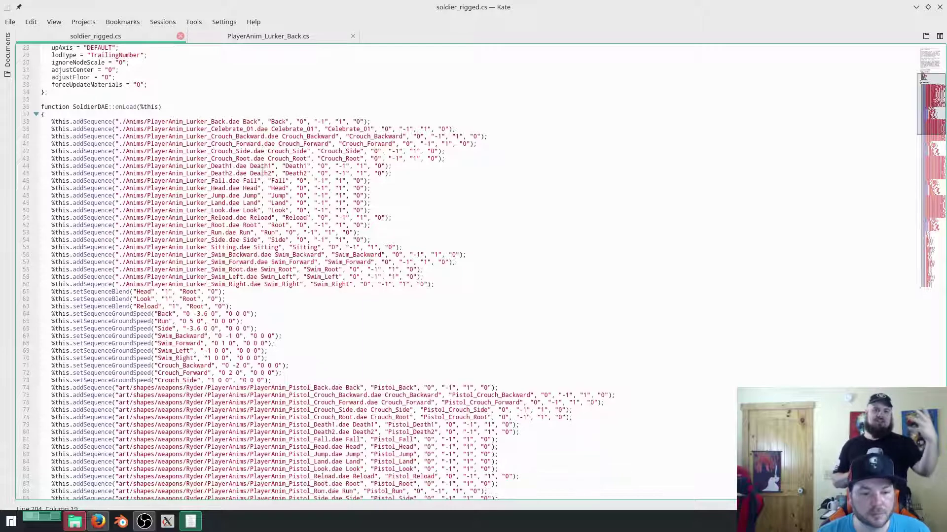
{"action": "scroll", "coordinate": [261, 171], "scroll_direction": "down", "scroll_amount": 8}
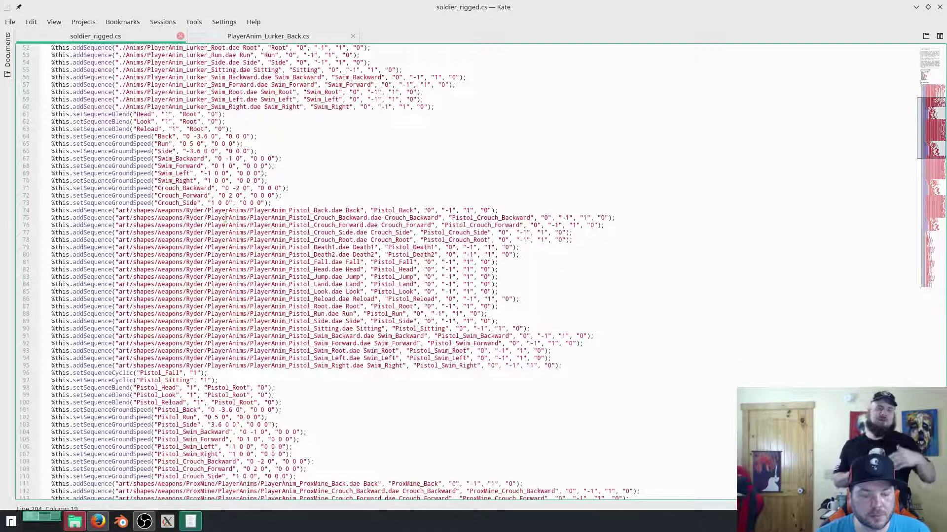
{"action": "scroll", "coordinate": [286, 235], "scroll_direction": "down", "scroll_amount": 2}
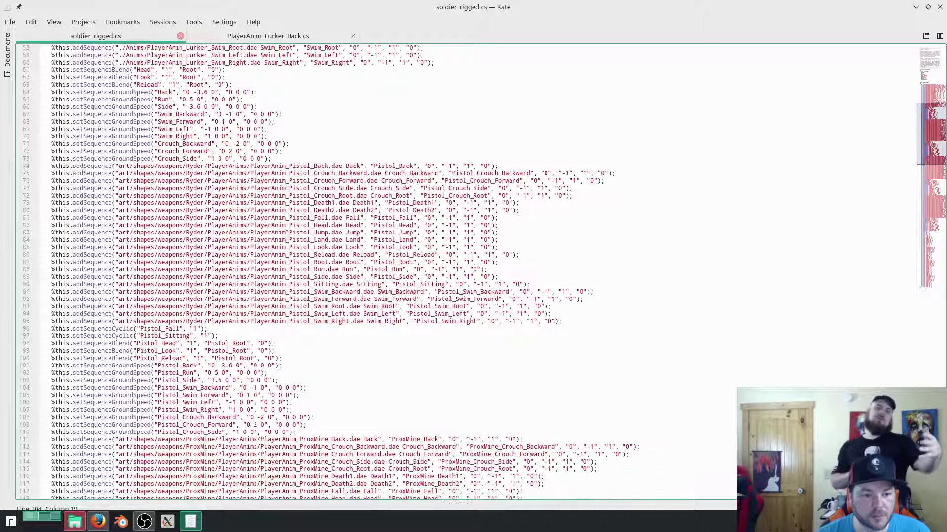
{"action": "scroll", "coordinate": [286, 235], "scroll_direction": "down", "scroll_amount": 3}
{"action": "scroll", "coordinate": [287, 233], "scroll_direction": "up", "scroll_amount": 2}
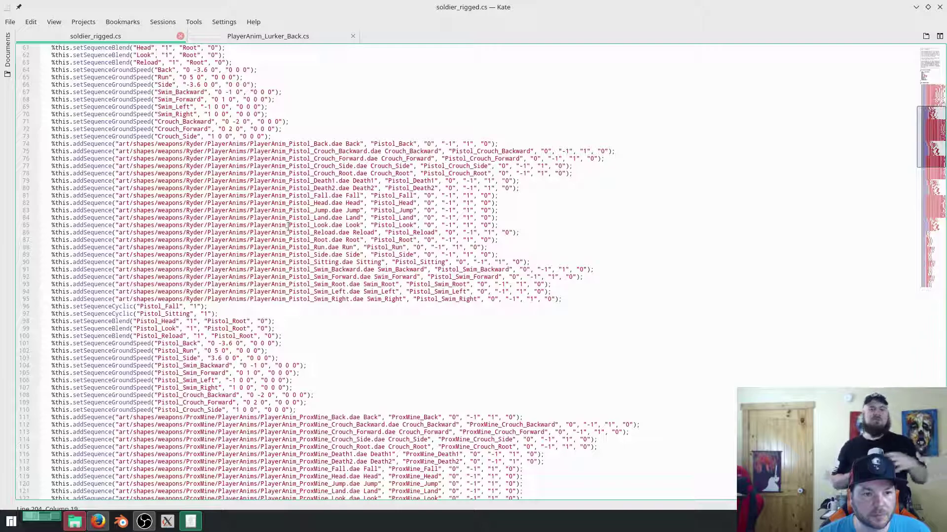
{"action": "scroll", "coordinate": [279, 209], "scroll_direction": "up", "scroll_amount": 8}
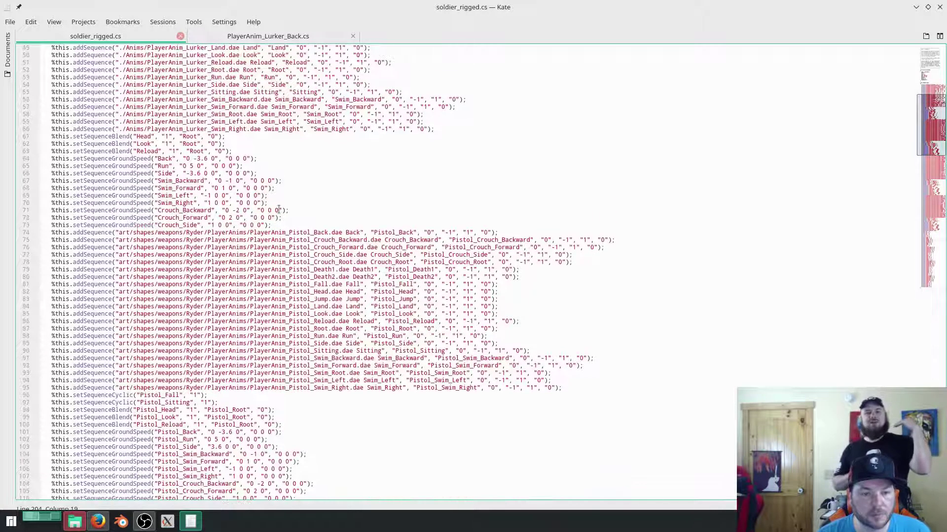
{"action": "scroll", "coordinate": [279, 209], "scroll_direction": "up", "scroll_amount": 11}
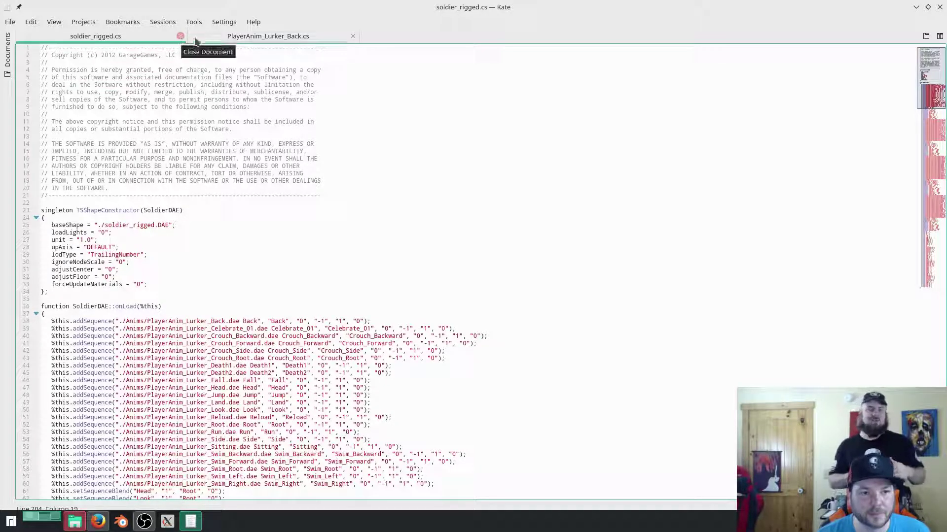
Check PlayerAnim_Lurker_Back.cs, and review every weapon's animation calls in soldier_rigged.cs down to the final triggers
{"action": "left_click", "coordinate": [249, 37]}
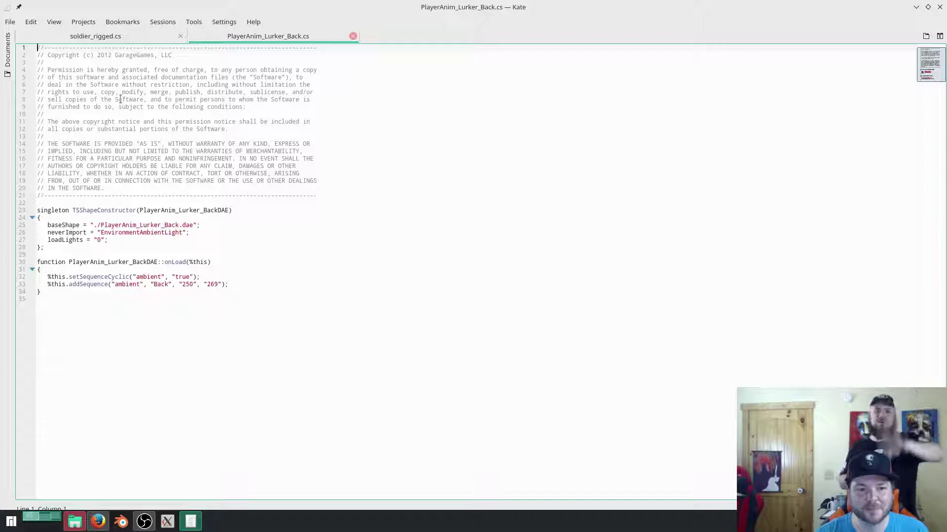
{"action": "left_click", "coordinate": [134, 39]}
{"action": "scroll", "coordinate": [210, 233], "scroll_direction": "down", "scroll_amount": 3}
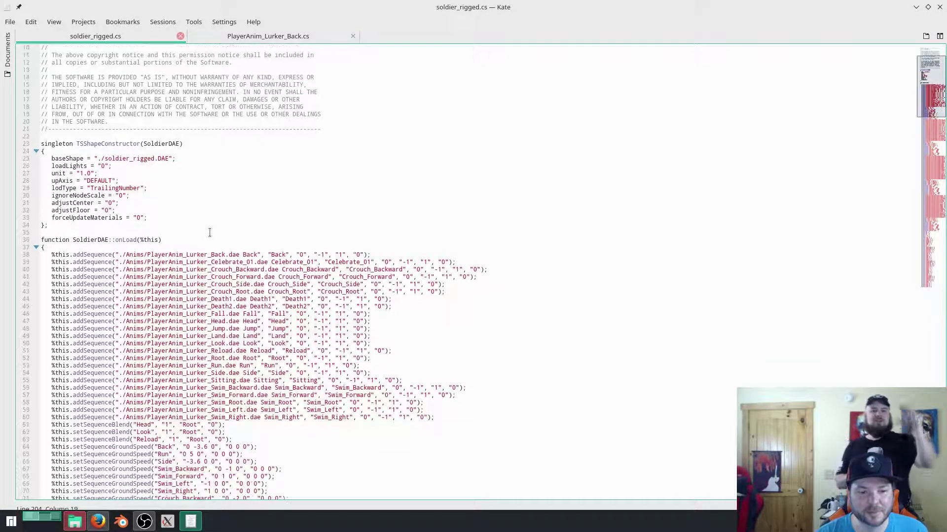
{"action": "scroll", "coordinate": [209, 232], "scroll_direction": "down", "scroll_amount": 8}
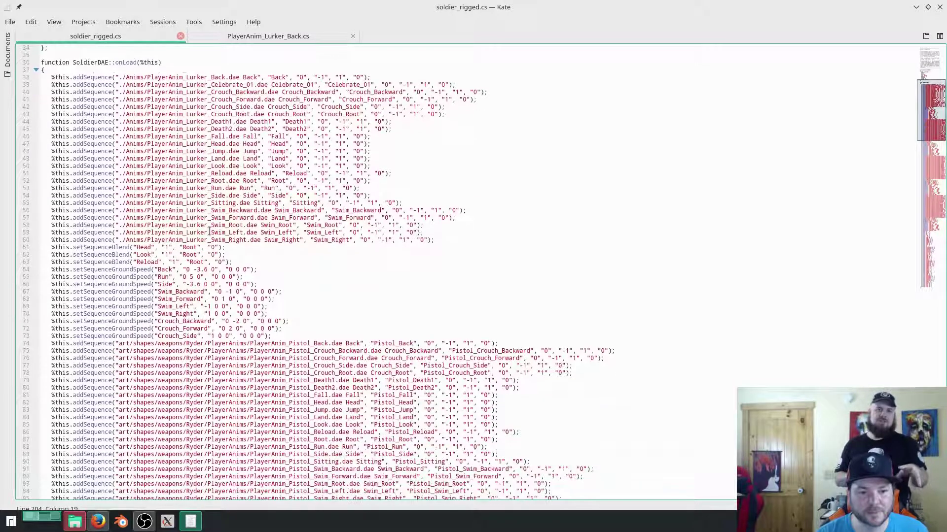
{"action": "scroll", "coordinate": [209, 228], "scroll_direction": "down", "scroll_amount": 6}
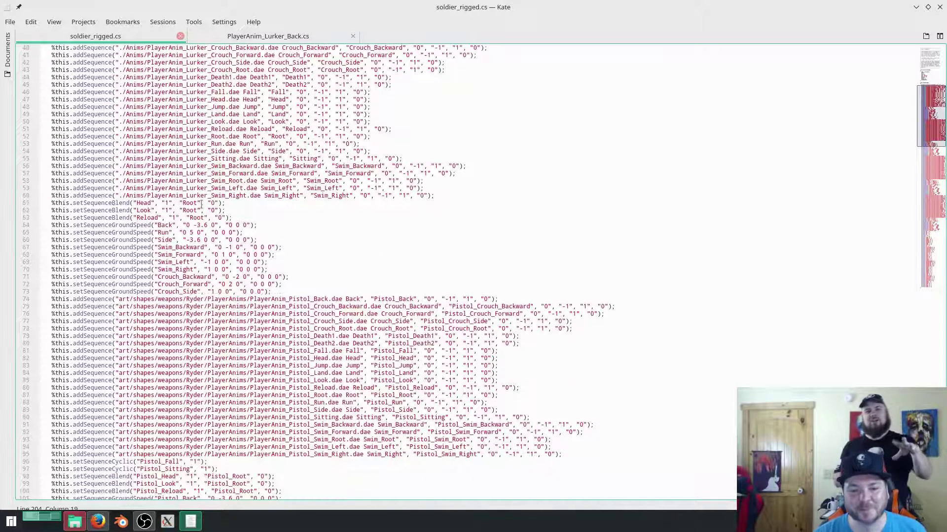
{"action": "scroll", "coordinate": [201, 204], "scroll_direction": "down", "scroll_amount": 12}
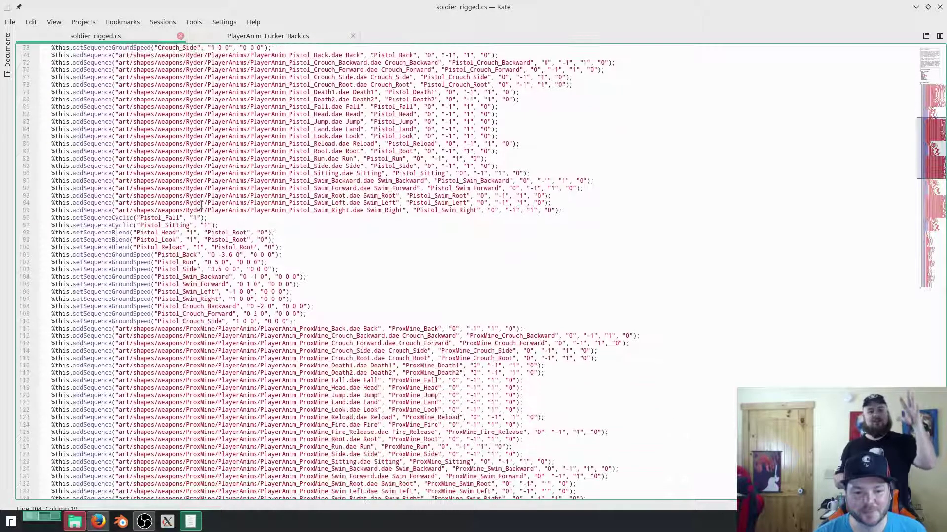
{"action": "scroll", "coordinate": [201, 204], "scroll_direction": "down", "scroll_amount": 4}
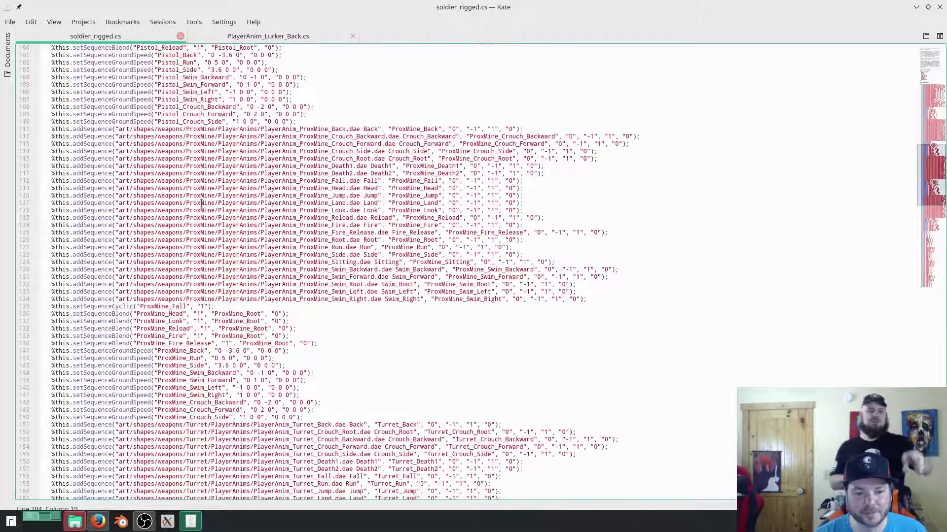
{"action": "scroll", "coordinate": [201, 204], "scroll_direction": "down", "scroll_amount": 8}
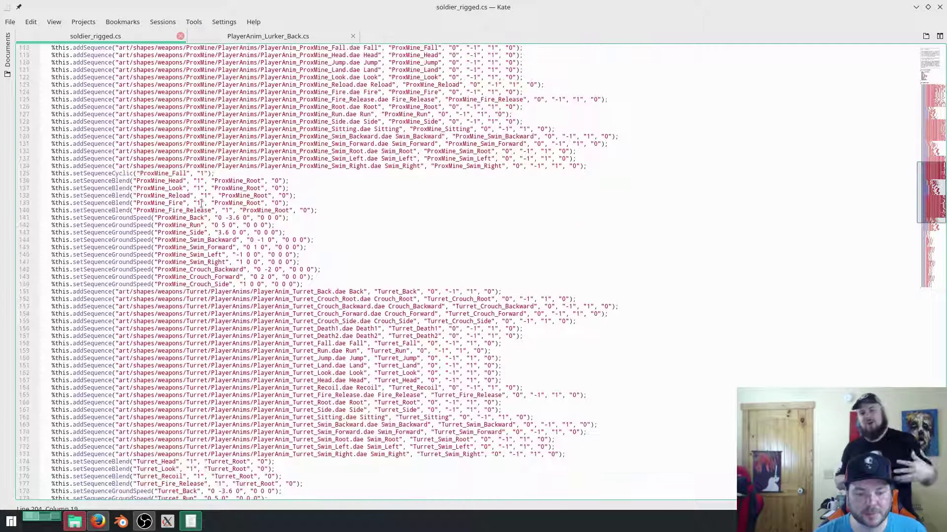
{"action": "scroll", "coordinate": [201, 204], "scroll_direction": "down", "scroll_amount": 10}
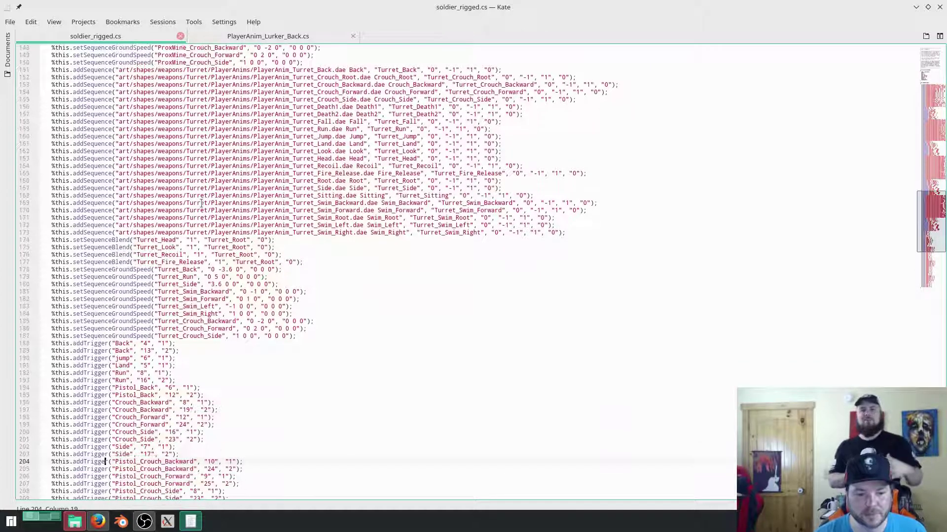
{"action": "scroll", "coordinate": [204, 199], "scroll_direction": "down", "scroll_amount": 8}
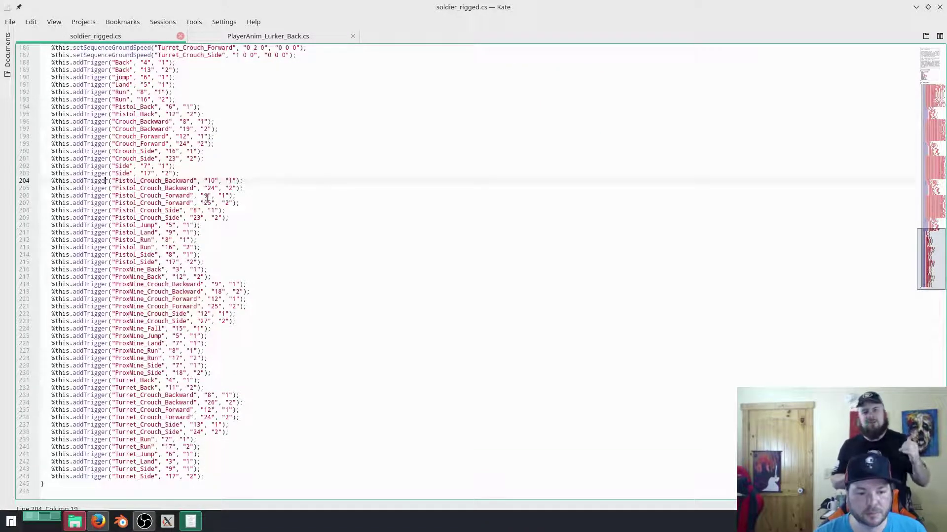
Return to the start of soldier_rigged.cs and re-examine the Lurker addSequence, setSequenceBlend and setSequenceGroundSpeed calls
{"action": "scroll", "coordinate": [206, 198], "scroll_direction": "up", "scroll_amount": 3}
{"action": "scroll", "coordinate": [208, 198], "scroll_direction": "up", "scroll_amount": 8}
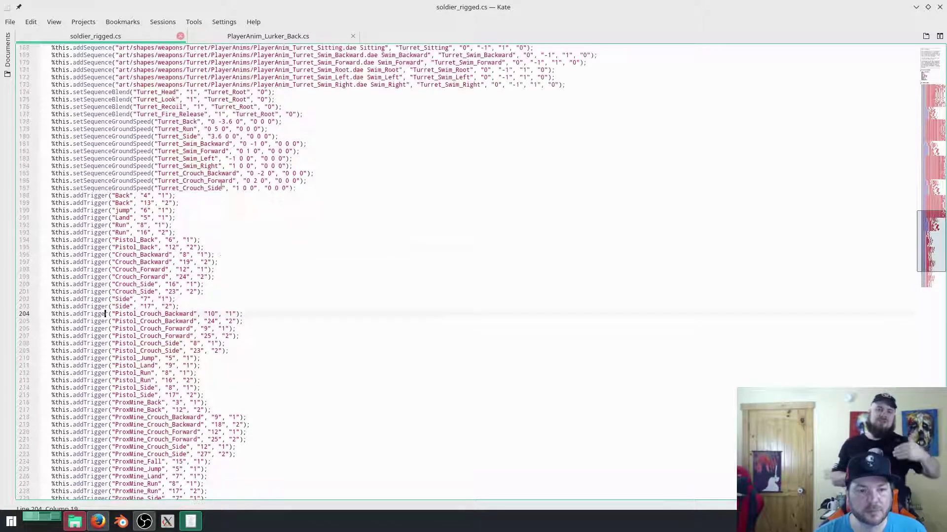
{"action": "scroll", "coordinate": [216, 199], "scroll_direction": "up", "scroll_amount": 15}
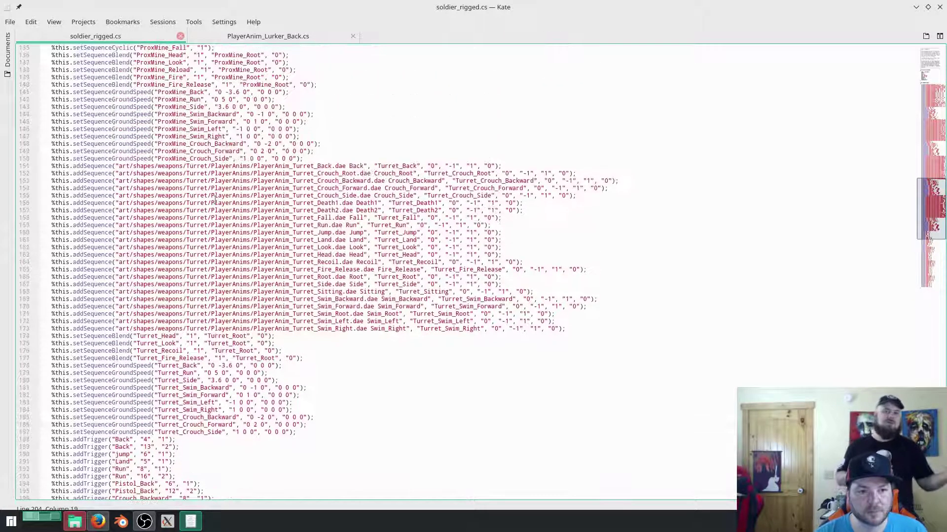
{"action": "scroll", "coordinate": [215, 198], "scroll_direction": "up", "scroll_amount": 9}
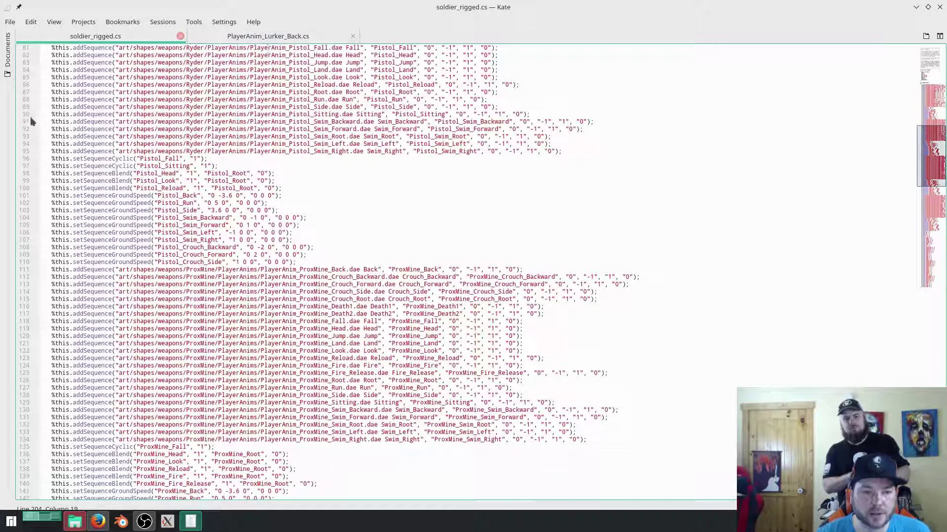
{"action": "scroll", "coordinate": [172, 171], "scroll_direction": "up", "scroll_amount": 9}
{"action": "scroll", "coordinate": [173, 171], "scroll_direction": "up", "scroll_amount": 17}
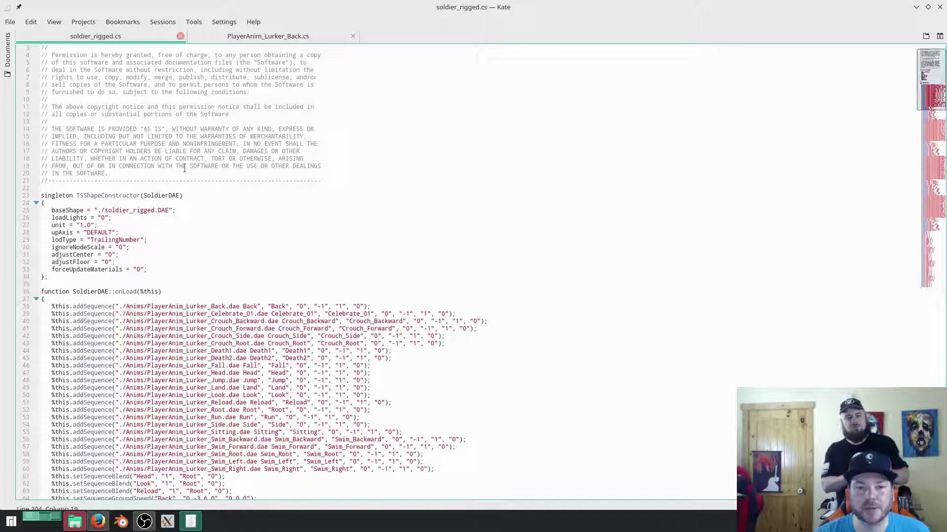
{"action": "scroll", "coordinate": [184, 168], "scroll_direction": "down", "scroll_amount": 8}
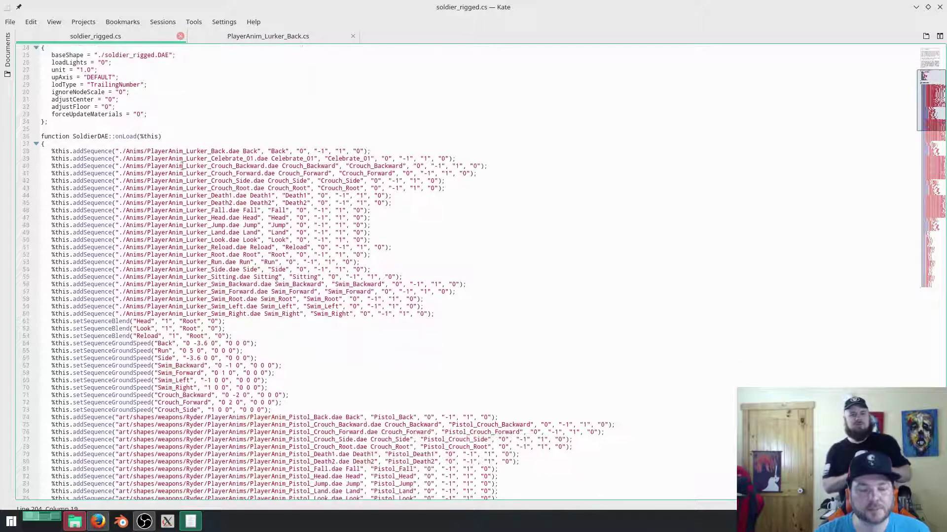
{"action": "scroll", "coordinate": [183, 167], "scroll_direction": "down", "scroll_amount": 3}
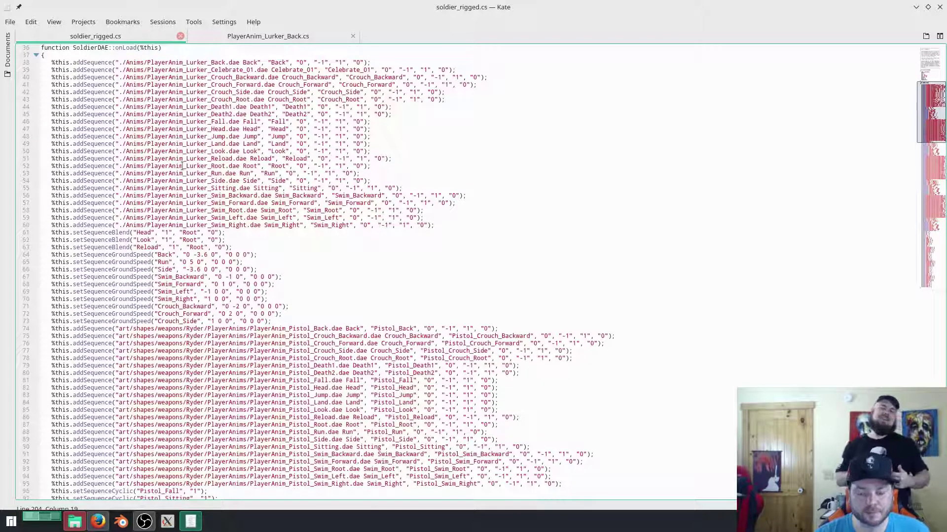
{"action": "scroll", "coordinate": [183, 166], "scroll_direction": "down", "scroll_amount": 4}
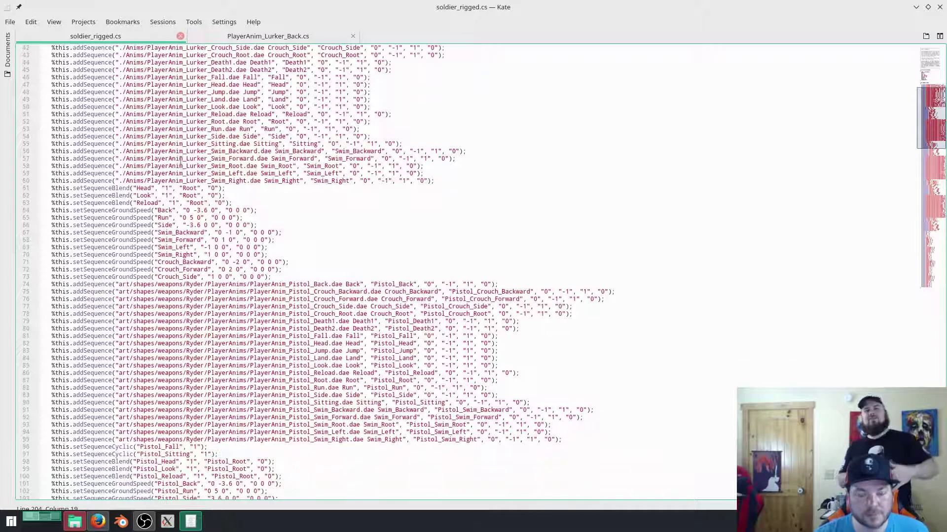
{"action": "scroll", "coordinate": [180, 160], "scroll_direction": "down", "scroll_amount": 2}
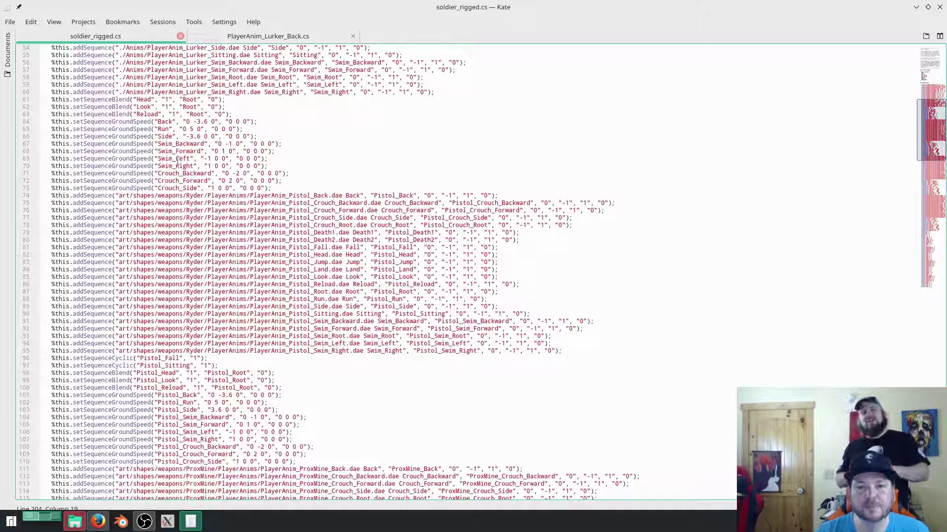